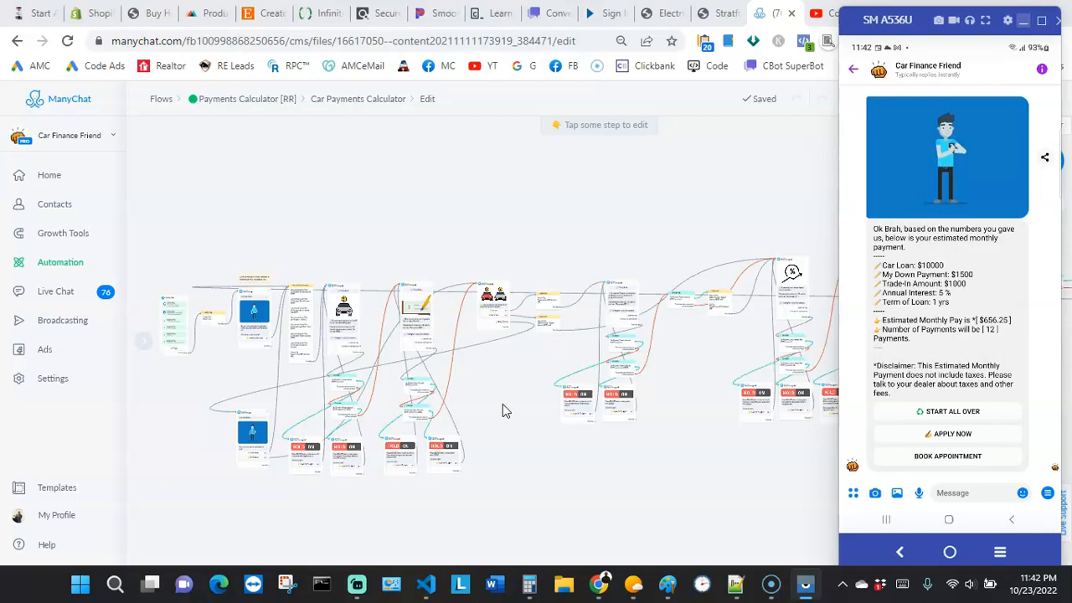
Step: Examine the Car Payments Calculator flow, from the loan amount and down payment questions through trade-in, interest rate and loan term
left_click(484, 402)
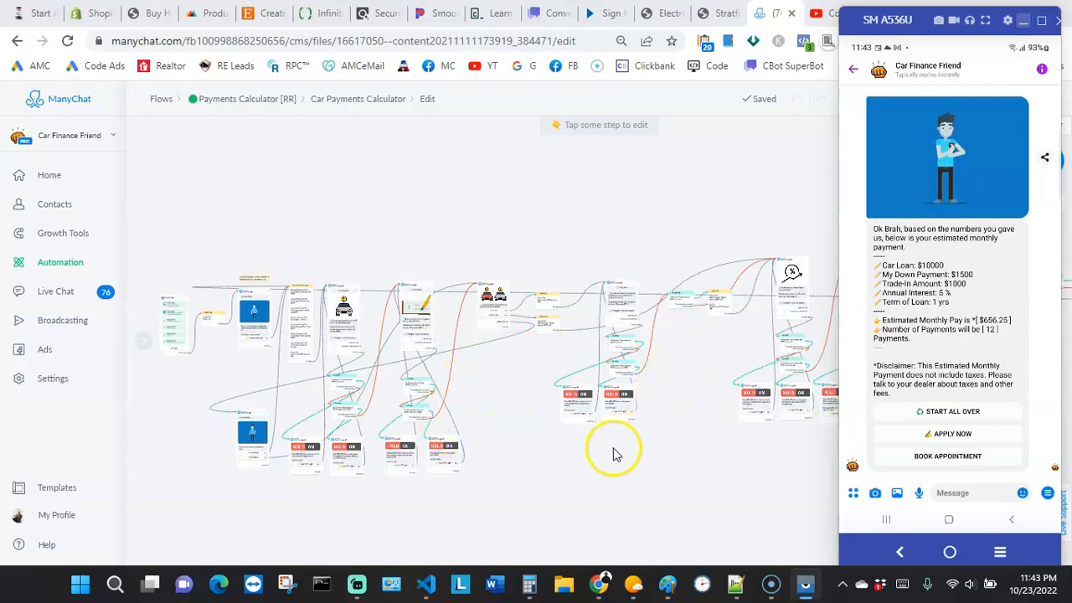
scroll(297, 333, "up", 1)
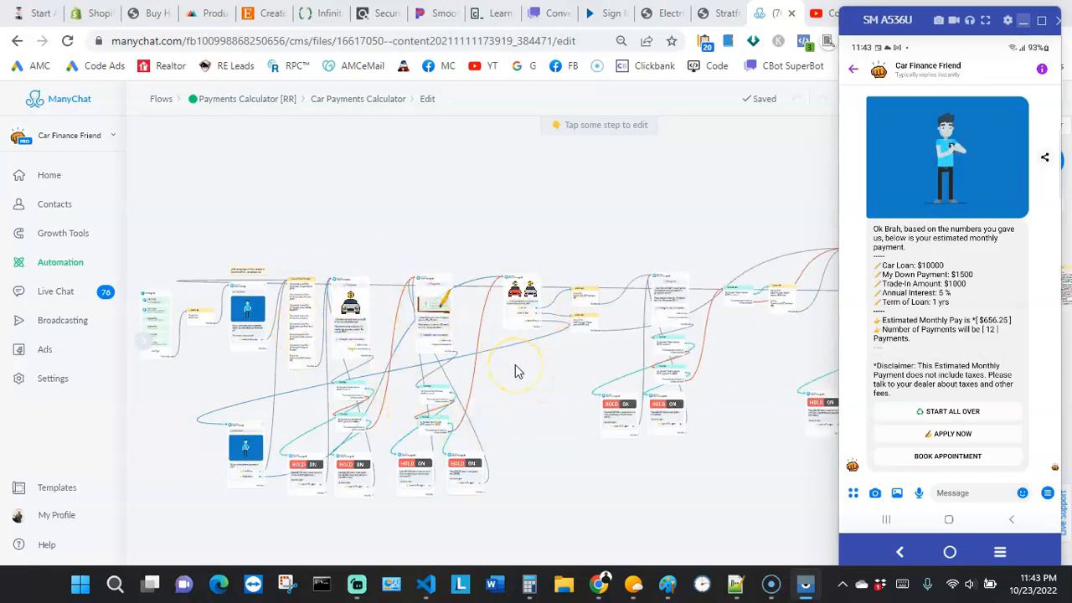
scroll(515, 370, "down", 1)
scroll(514, 368, "up", 1)
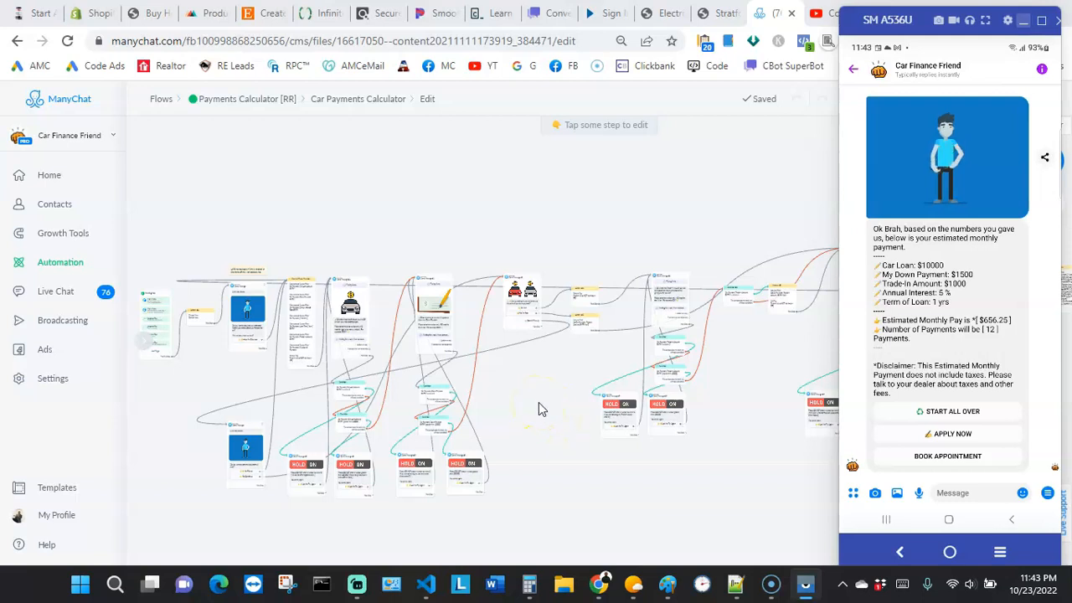
scroll(538, 409, "up", 2)
scroll(512, 369, "up", 1)
left_click_drag(502, 369, 569, 352)
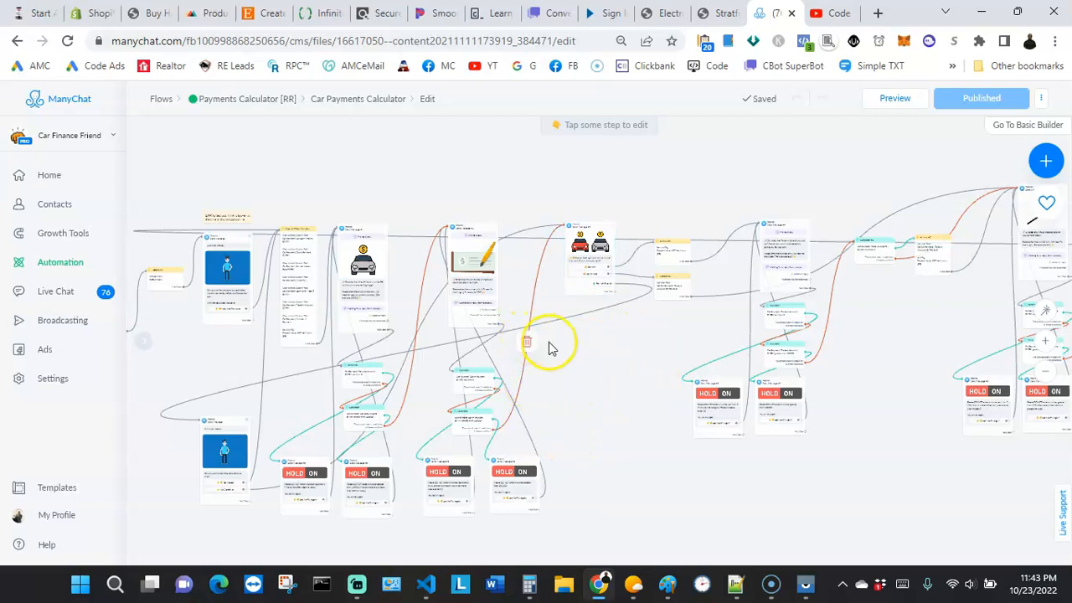
scroll(548, 348, "up", 2)
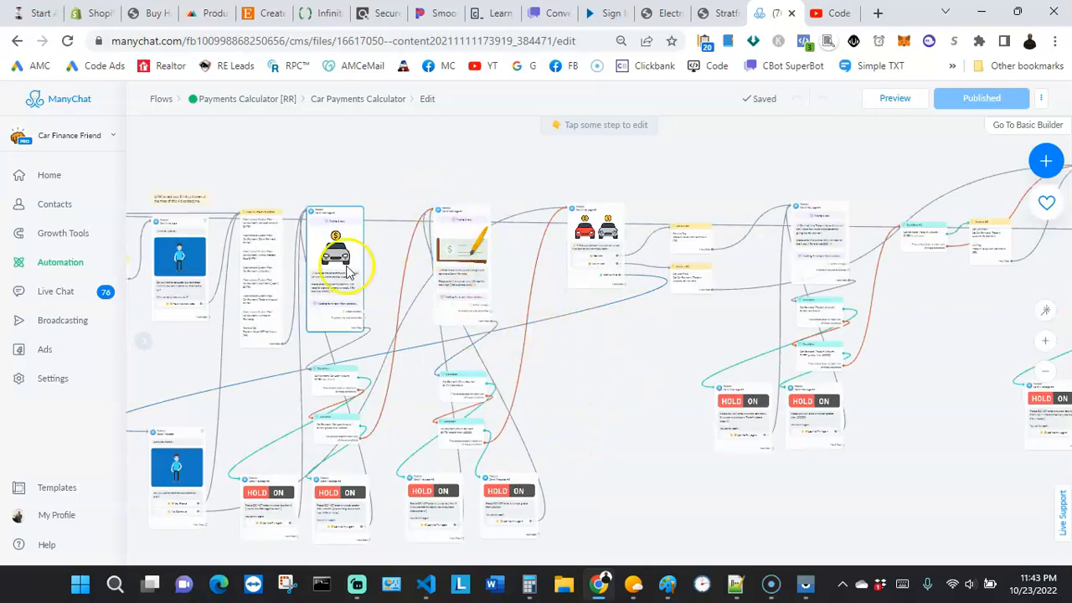
left_click_drag(594, 376, 691, 361)
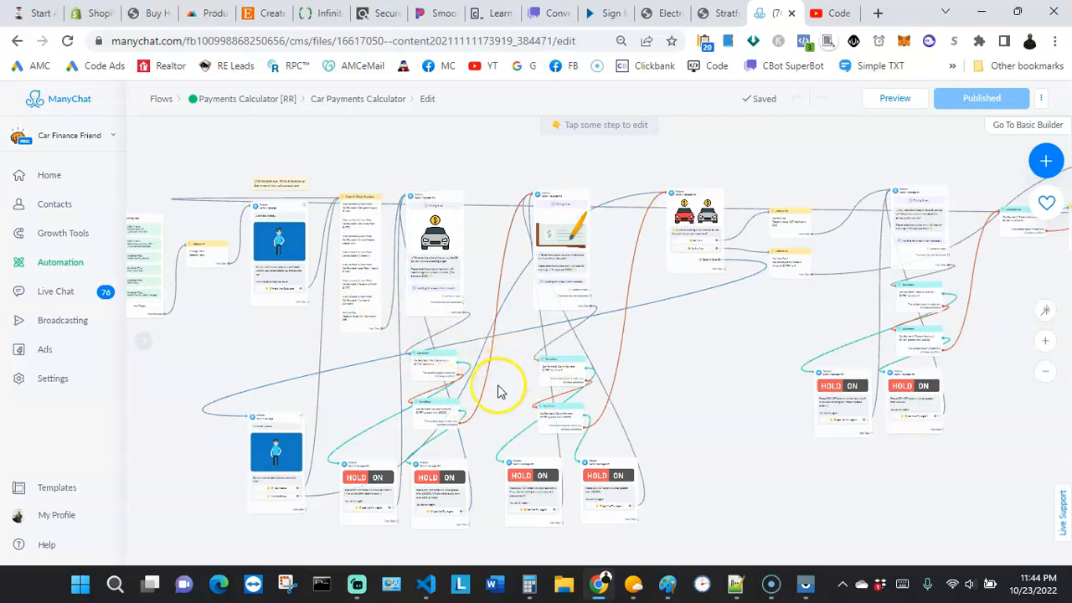
left_click_drag(765, 356, 603, 349)
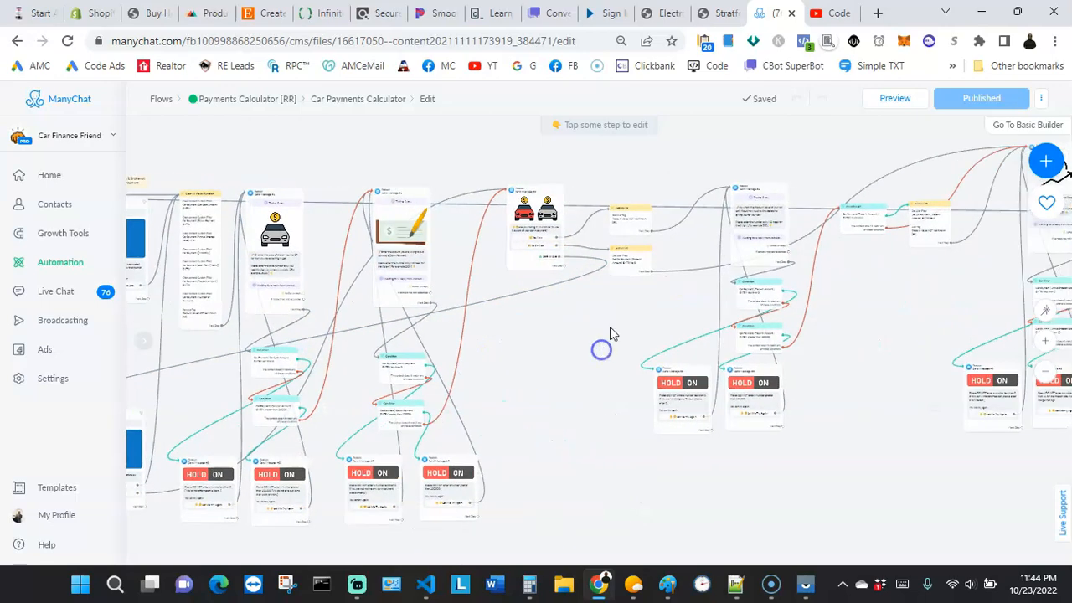
left_click_drag(856, 287, 795, 301)
left_click_drag(440, 357, 550, 359)
scroll(553, 346, "down", 2)
scroll(540, 362, "down", 2)
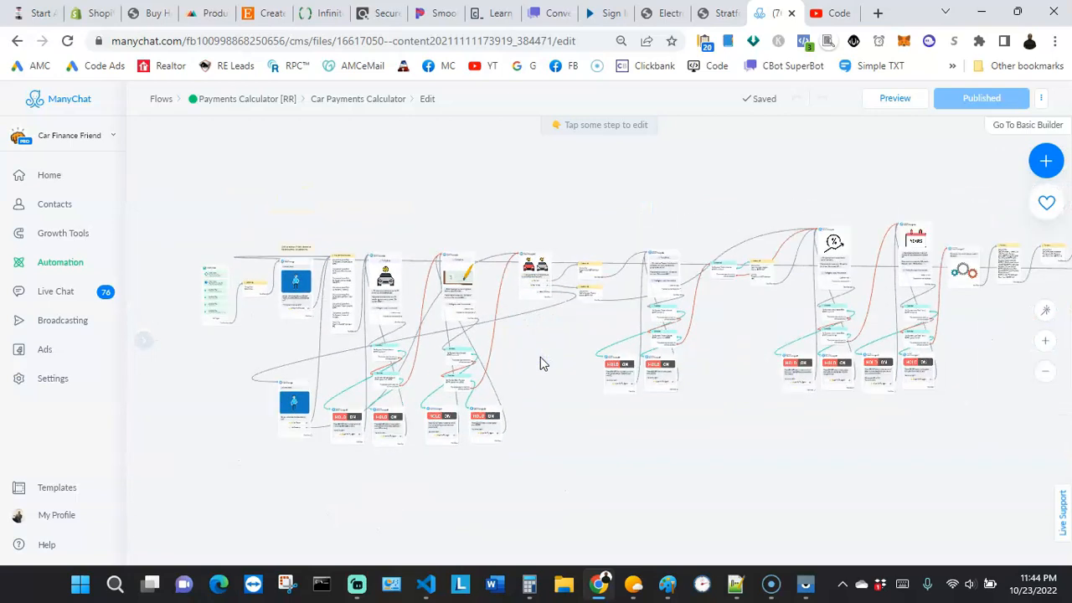
left_click_drag(686, 378, 605, 391)
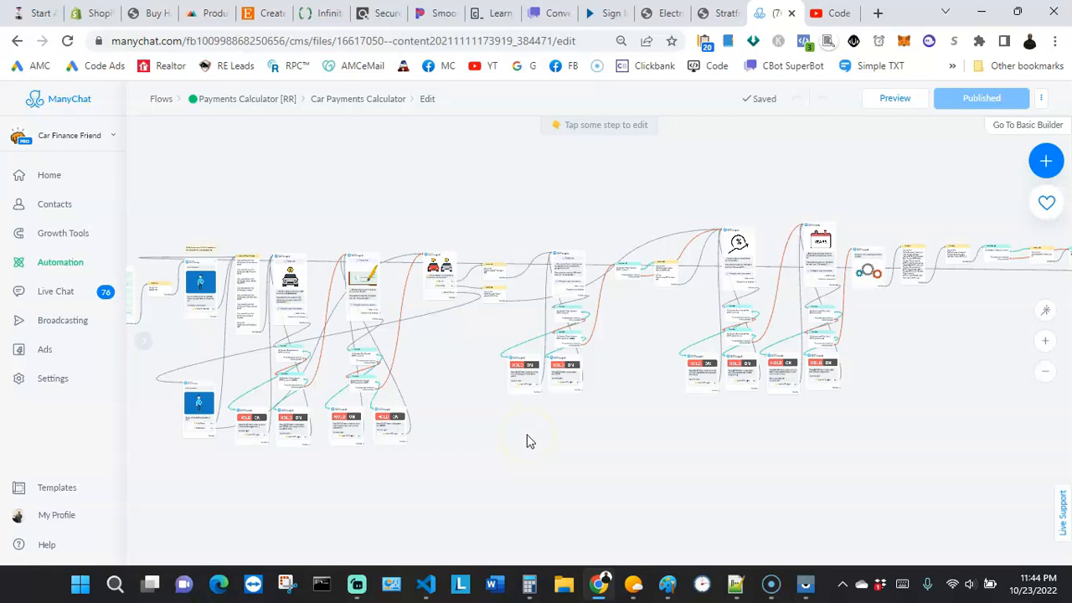
Step: Switch to Paint and review the monthly payment formula and its worked example
left_click(666, 582)
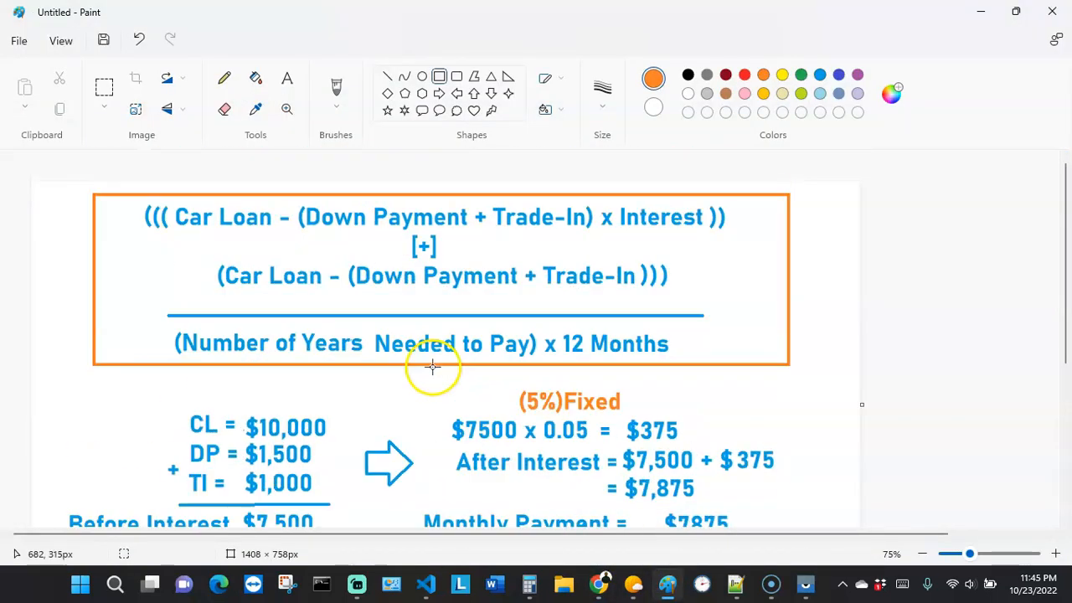
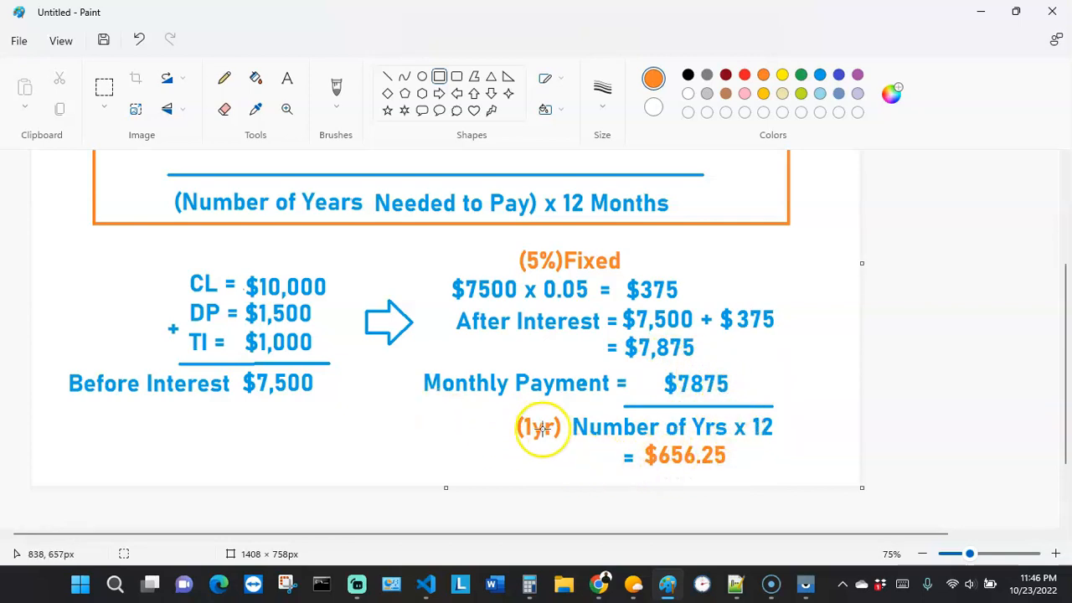
scroll(716, 449, "up", 1)
scroll(706, 448, "down", 1)
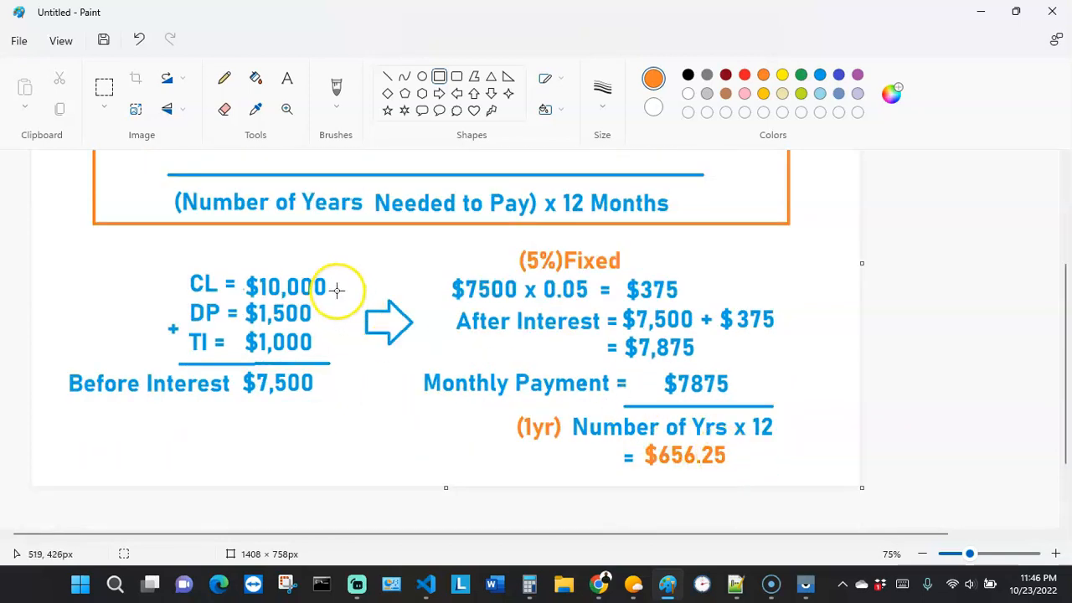
Step: Return to the ManyChat flow with the mirrored phone and restart the chatbot's calculation, confirming with Yes Please
left_click(597, 581)
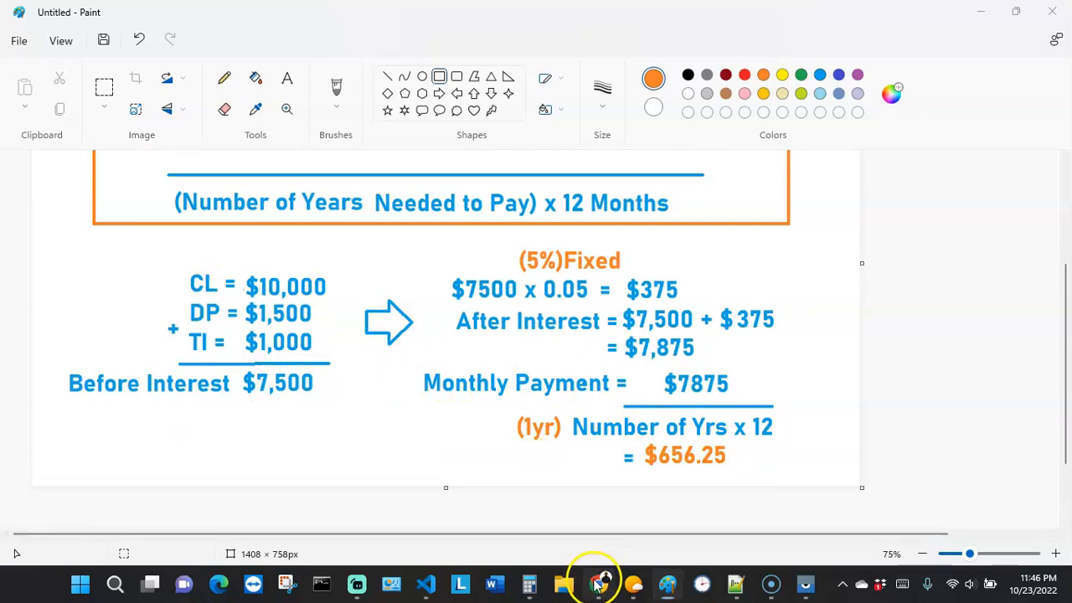
left_click(804, 583)
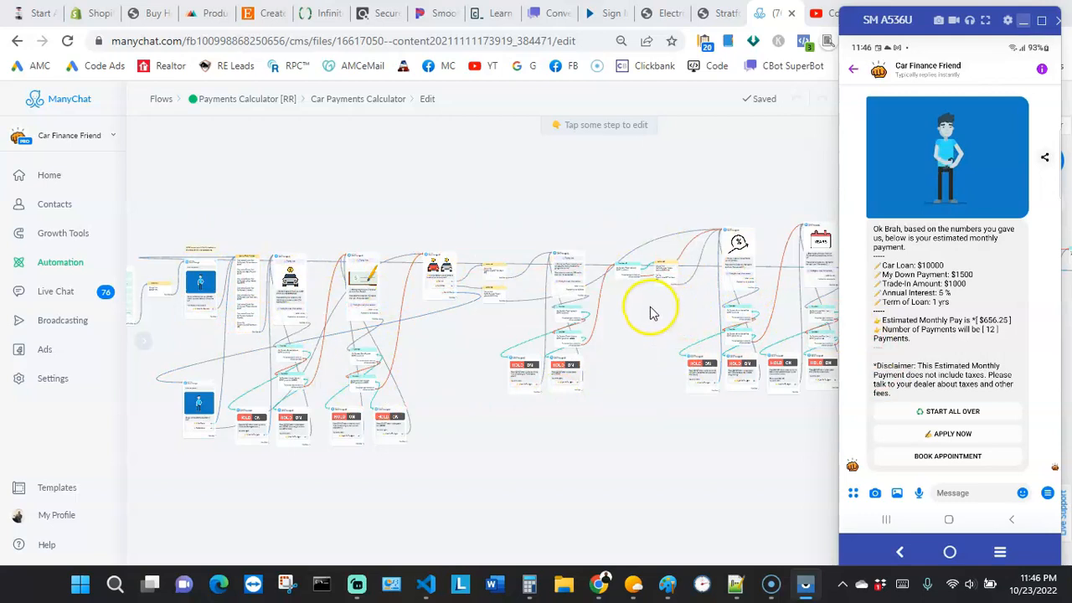
left_click(941, 412)
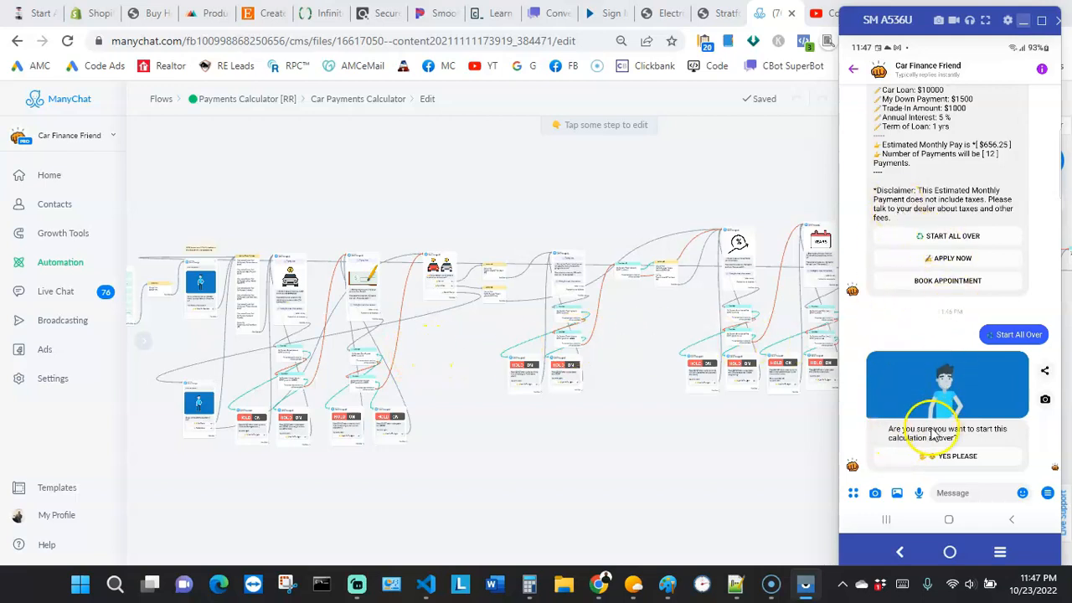
scroll(944, 321, "up", 2)
scroll(944, 322, "down", 2)
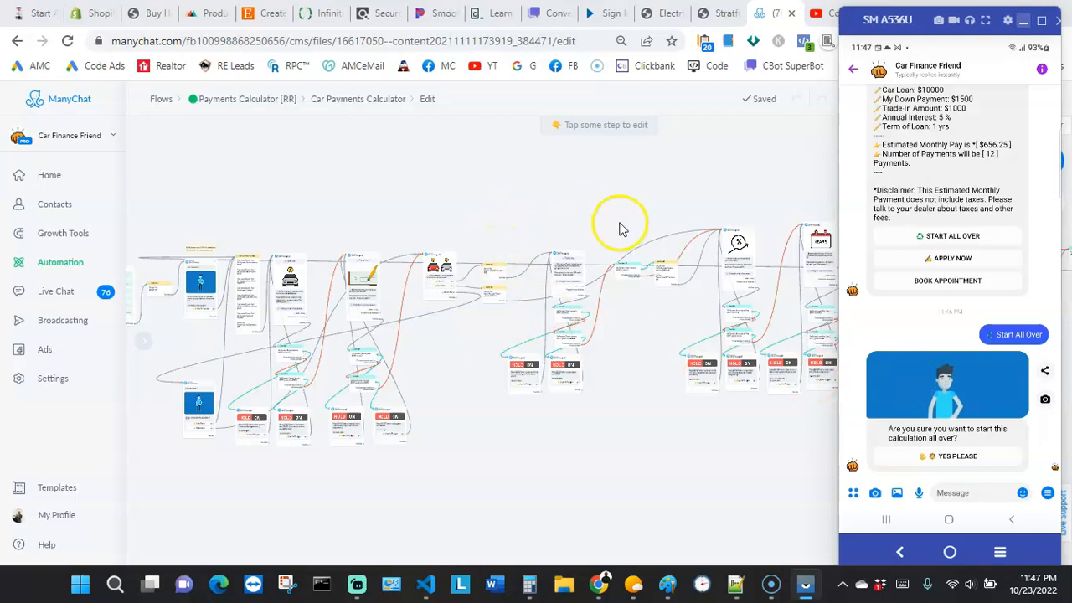
left_click(940, 338)
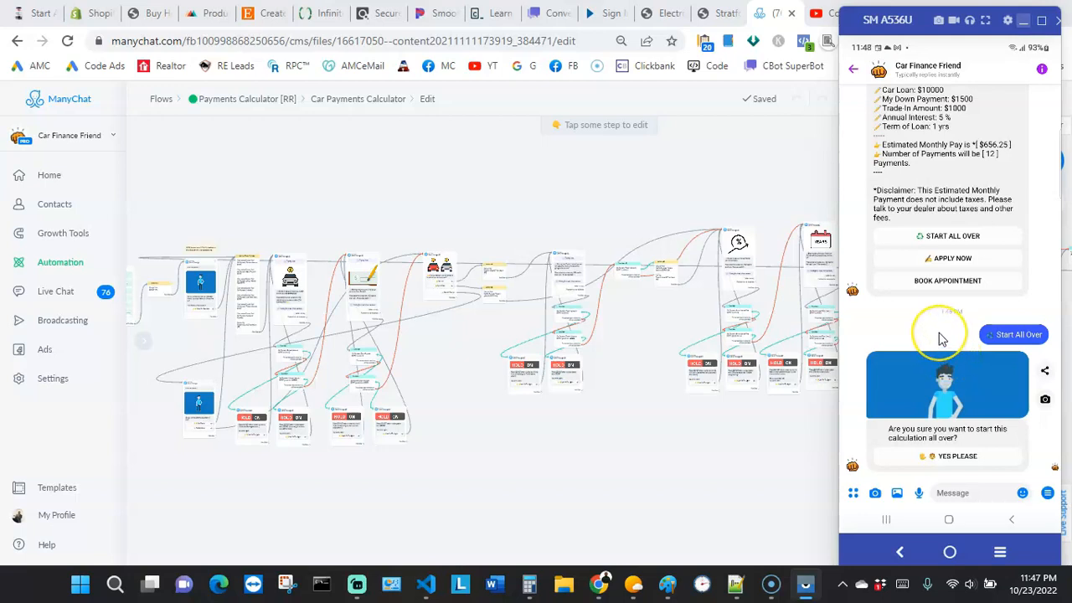
left_click(941, 326)
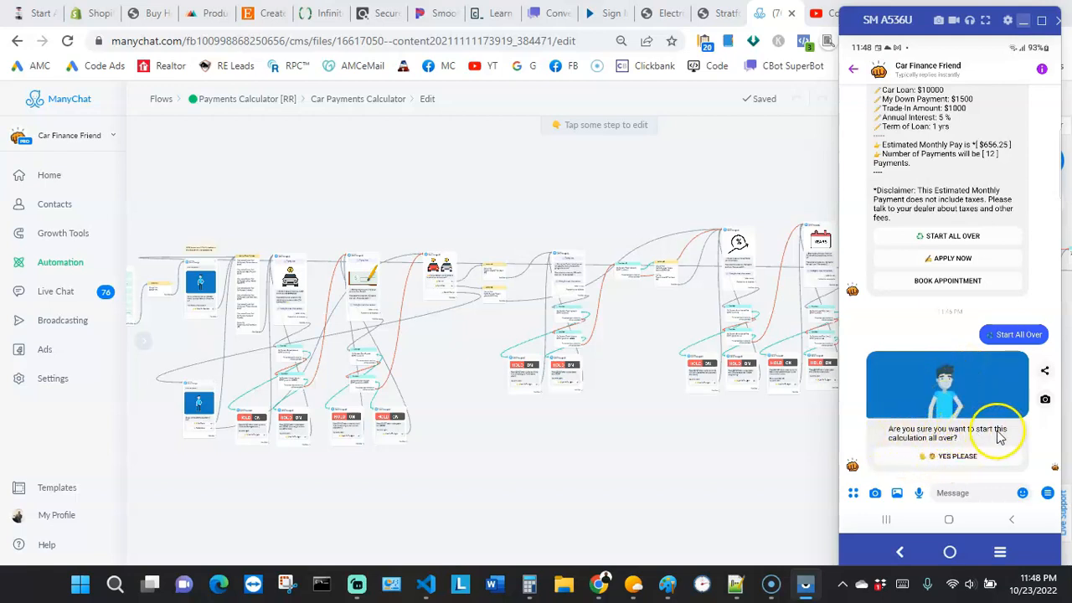
left_click(949, 456)
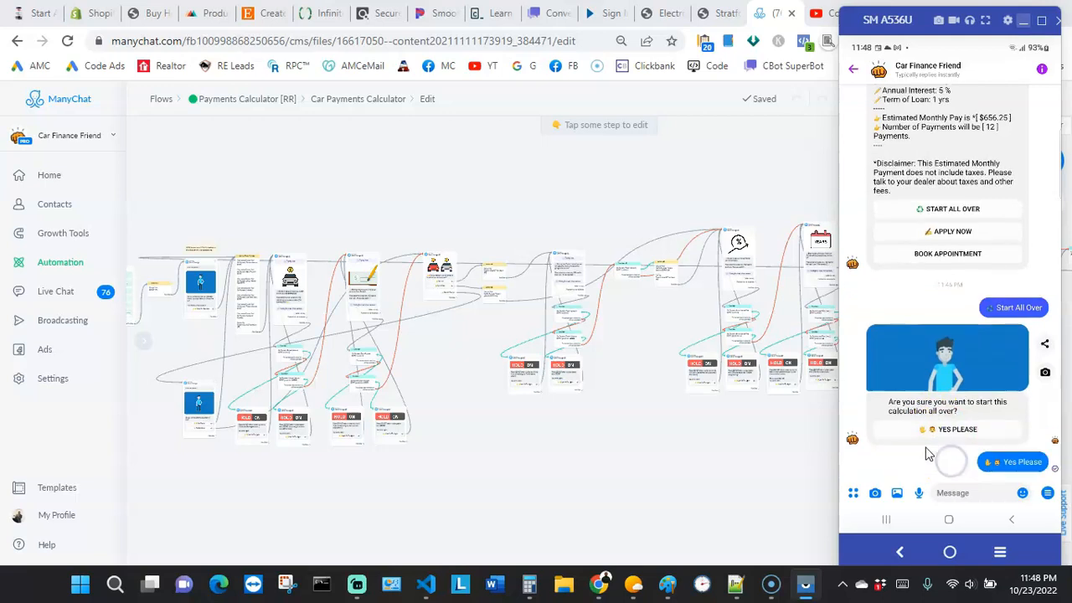
Step: Check the example's car loan amount in Paint, and send 10000 as the car price in the chatbot on the mirrored phone
left_click(661, 586)
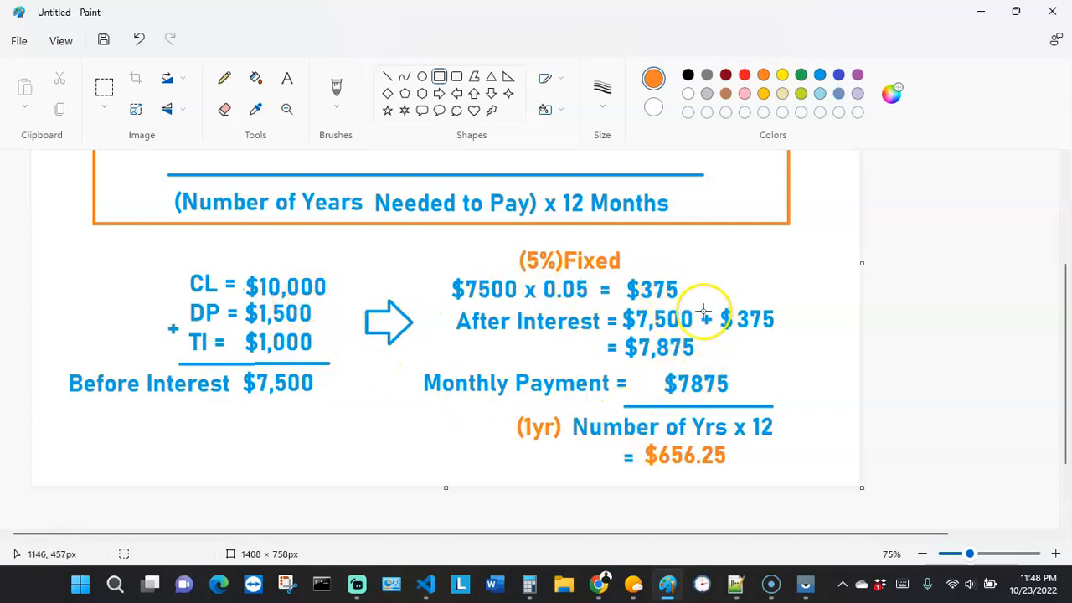
mouse_move(614, 582)
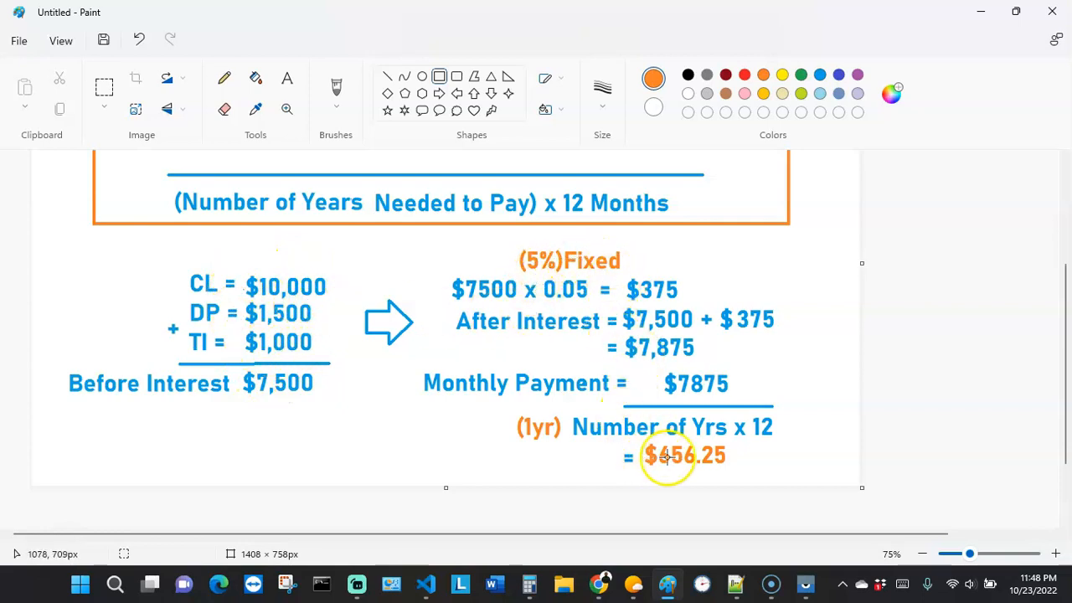
left_click(599, 585)
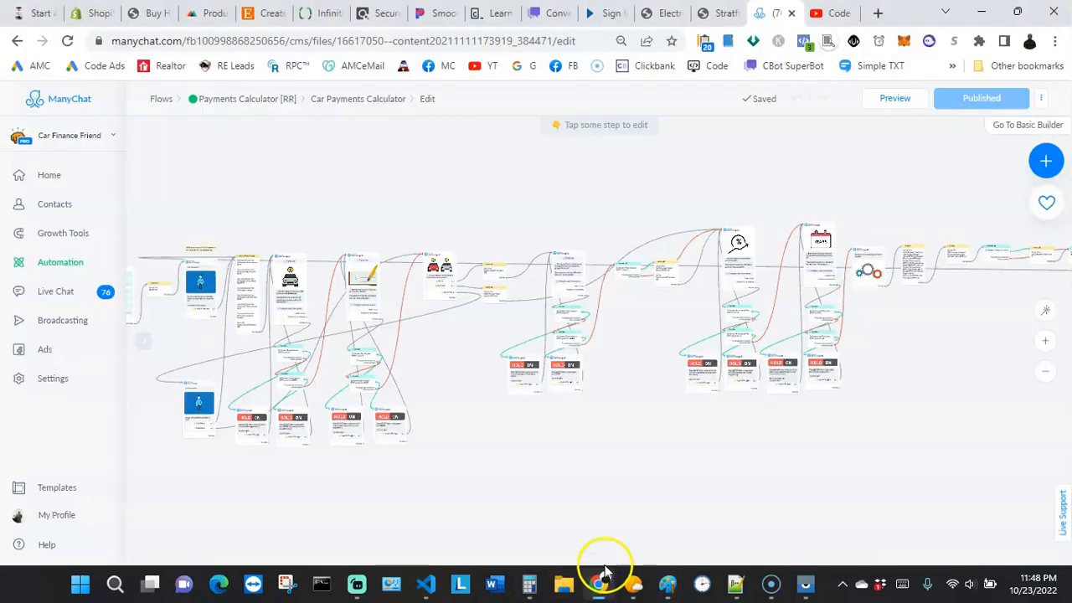
left_click(818, 591)
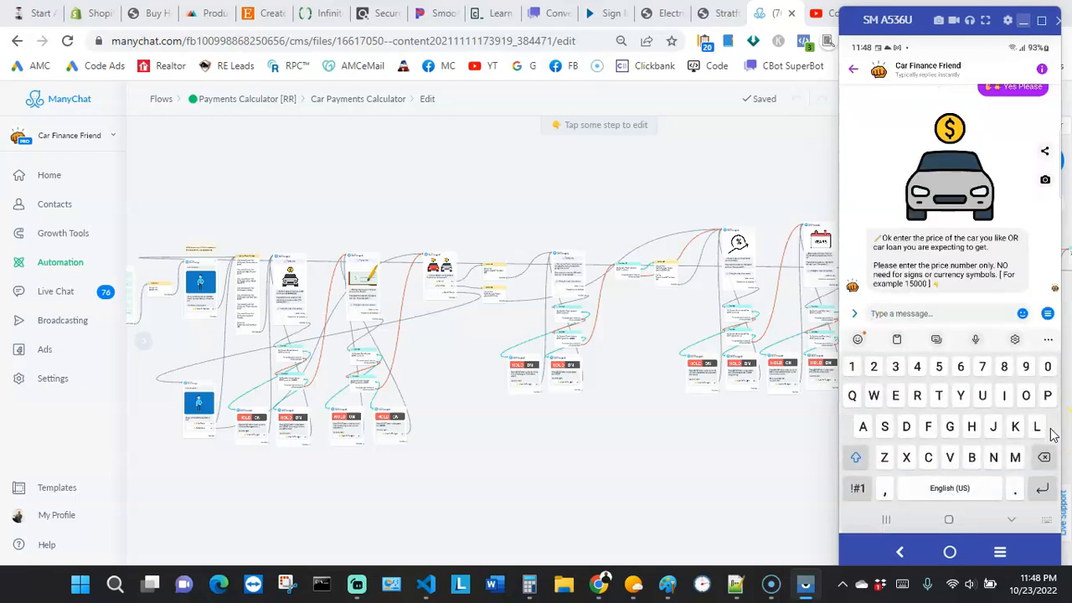
type("10000")
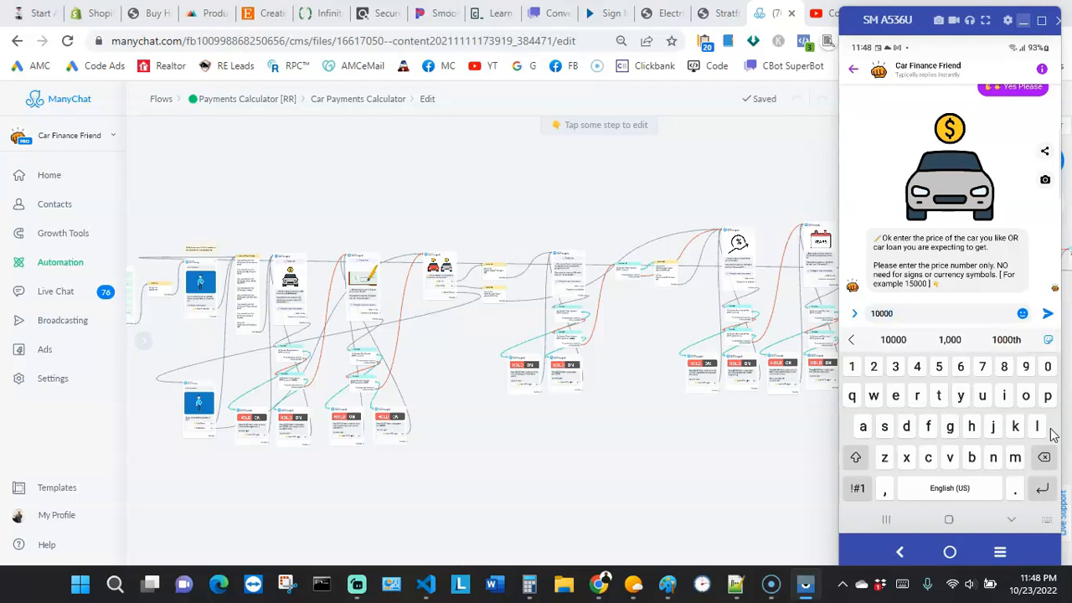
key("Return")
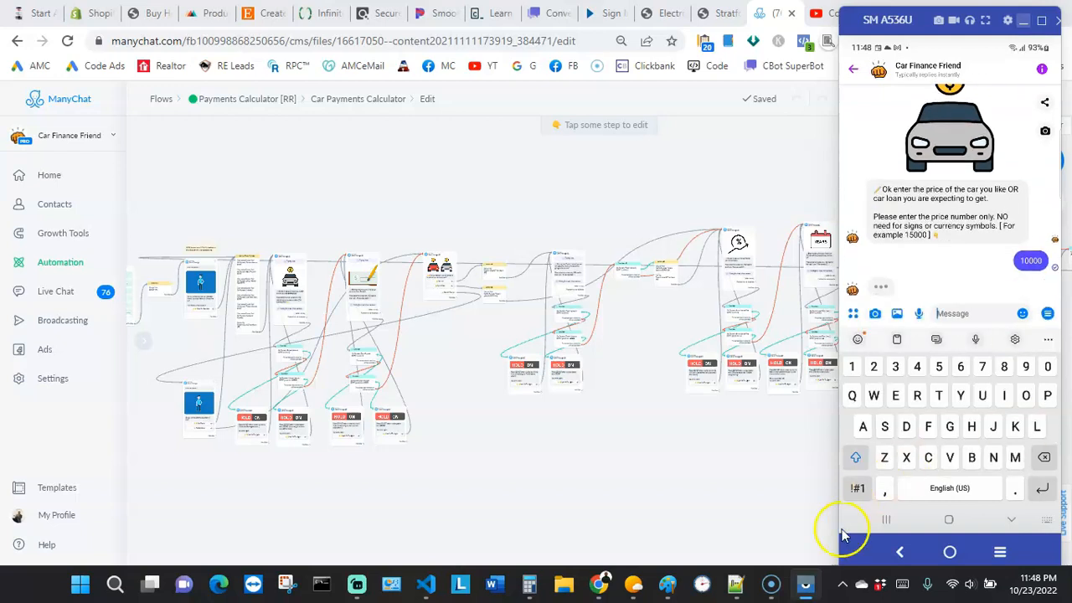
Step: Check the example's down payment in Paint, and send 1500 as the down payment in the mirrored phone's chat
left_click(667, 583)
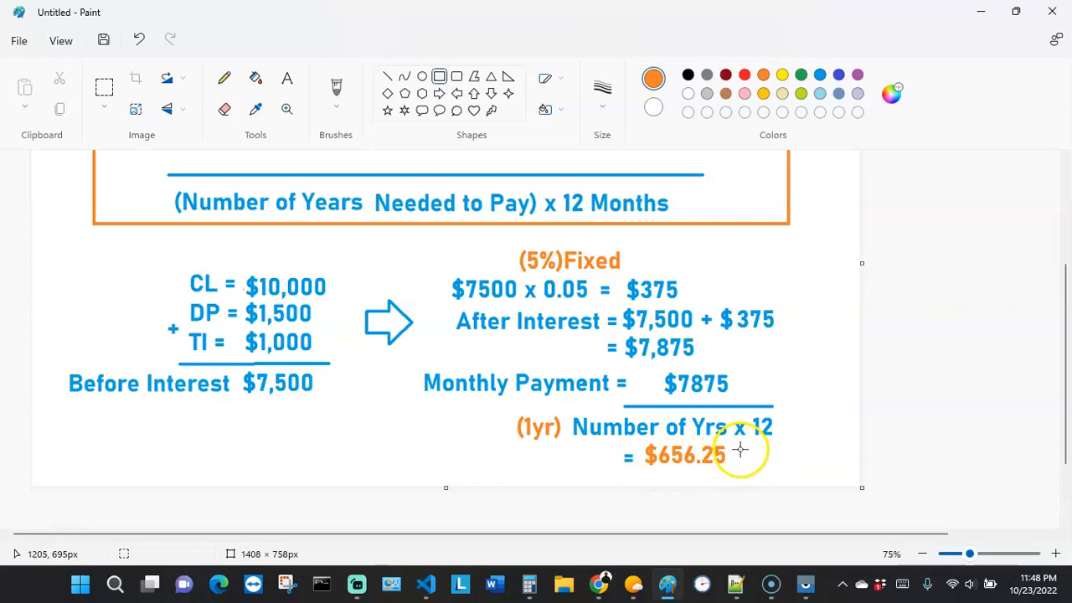
left_click(600, 584)
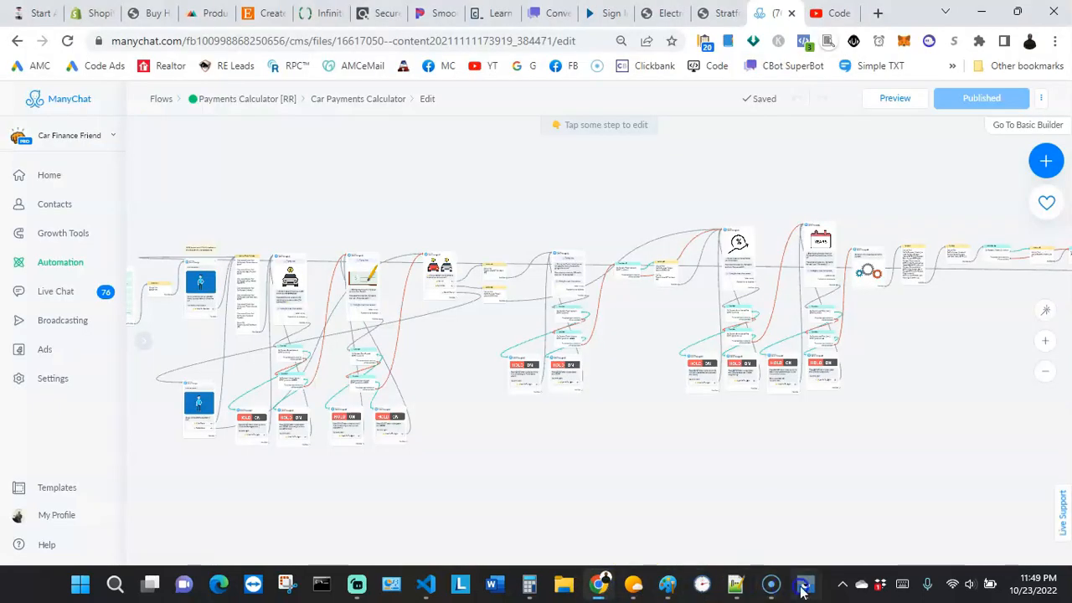
left_click(802, 586)
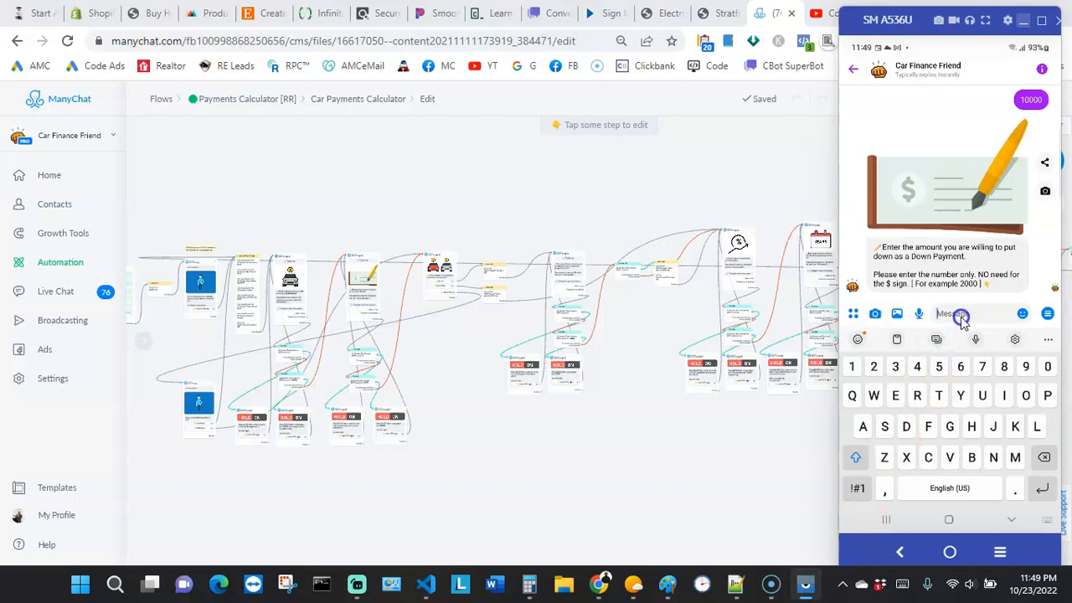
type("1500")
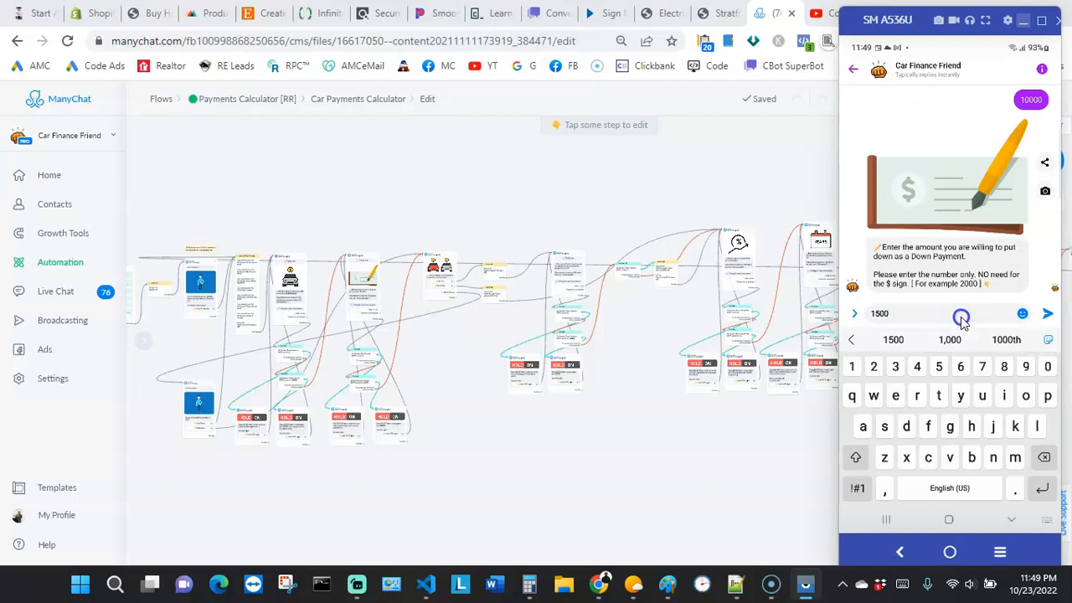
key("Return")
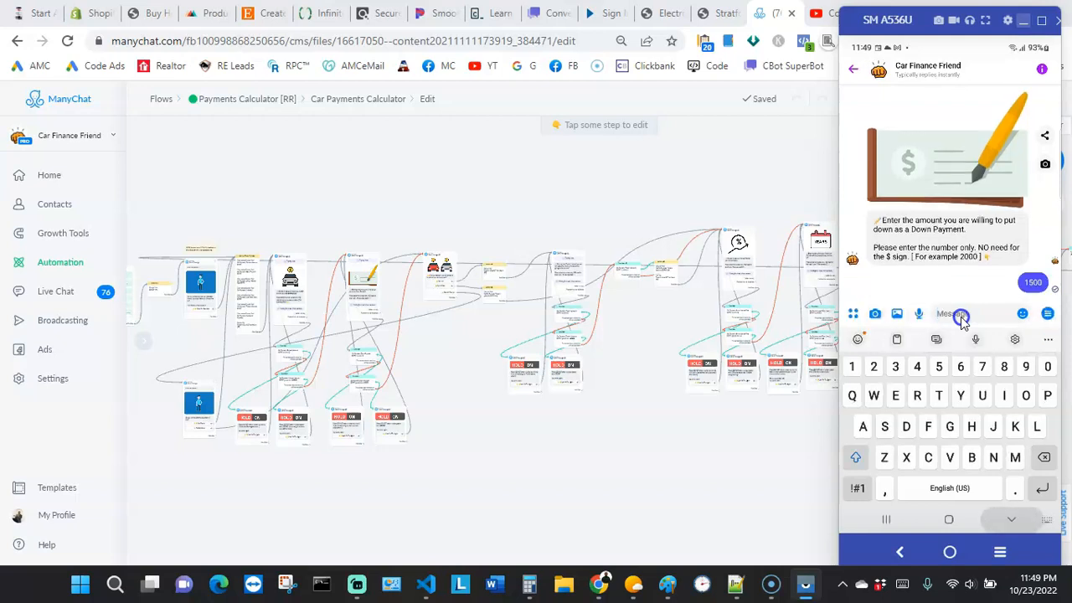
right_click(961, 322)
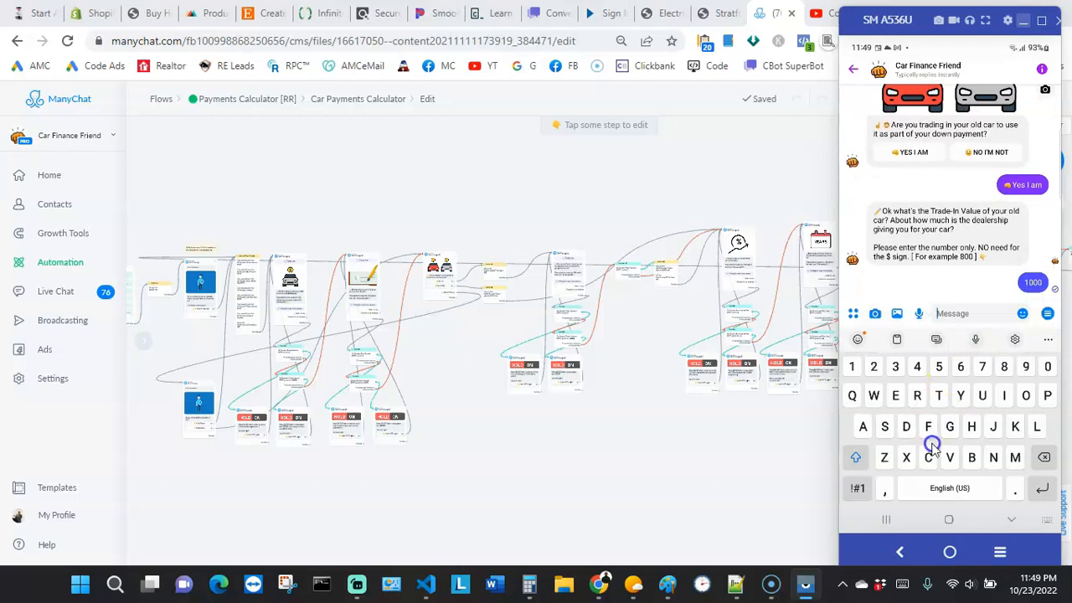
Step: Check the example's interest rate in Paint, and send 5 as the annual interest rate in the mirrored phone's chat
left_click(668, 586)
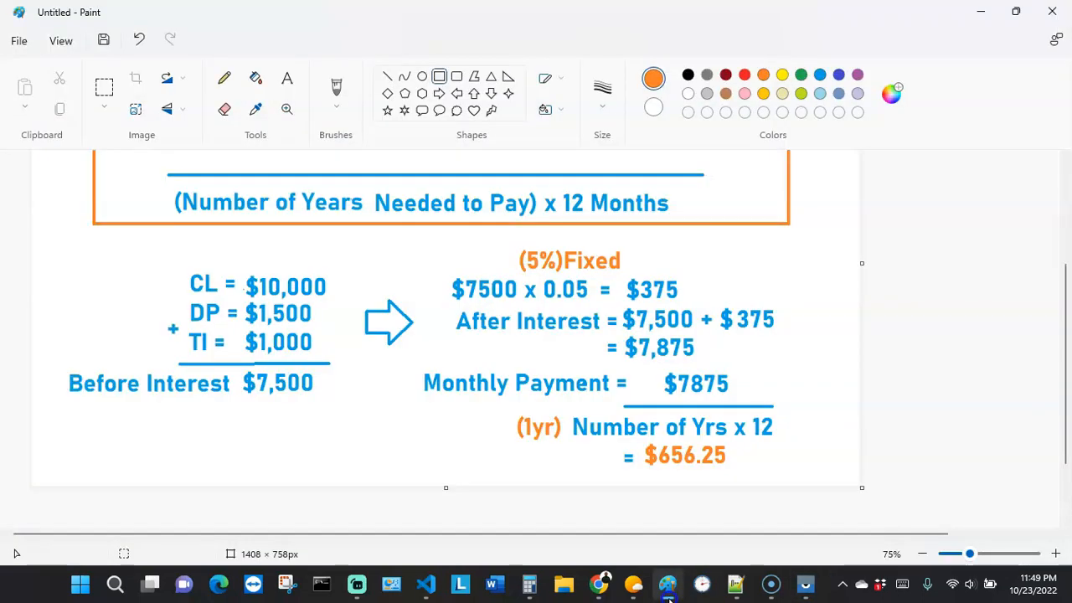
left_click(634, 586)
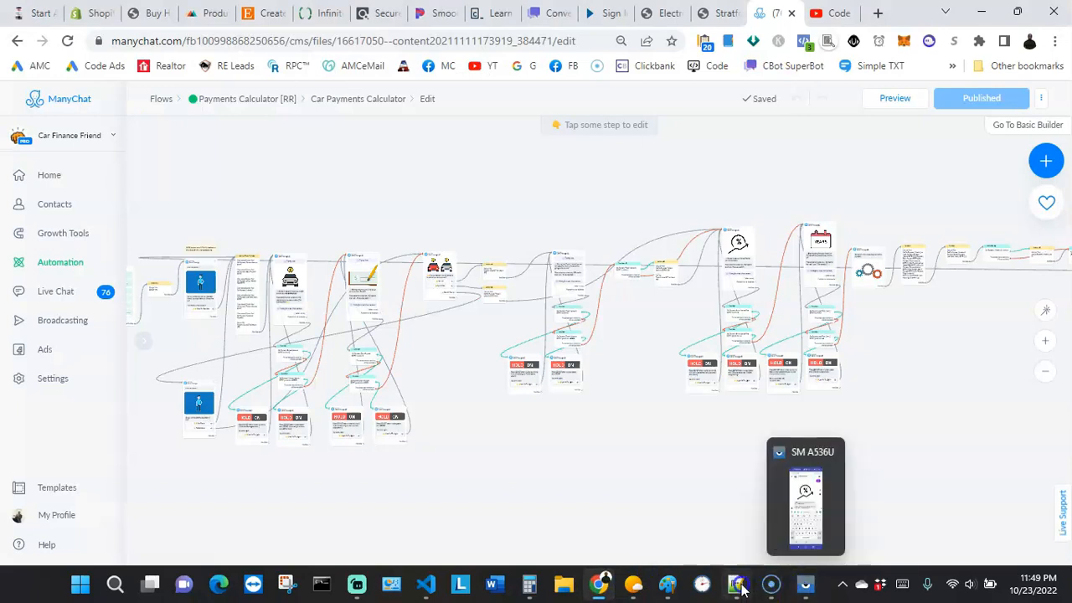
left_click(805, 586)
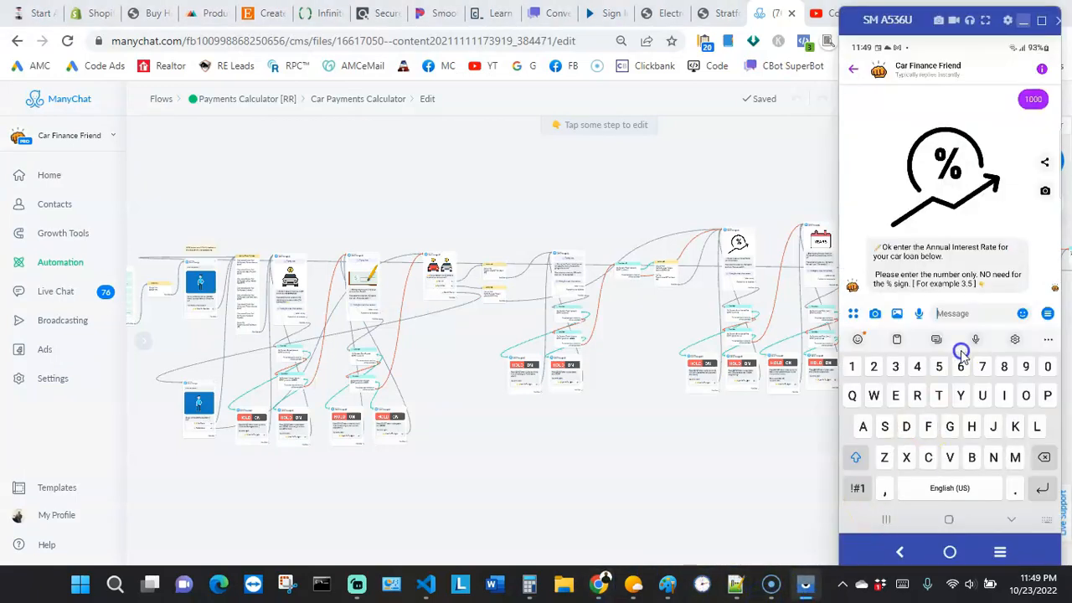
left_click(973, 265)
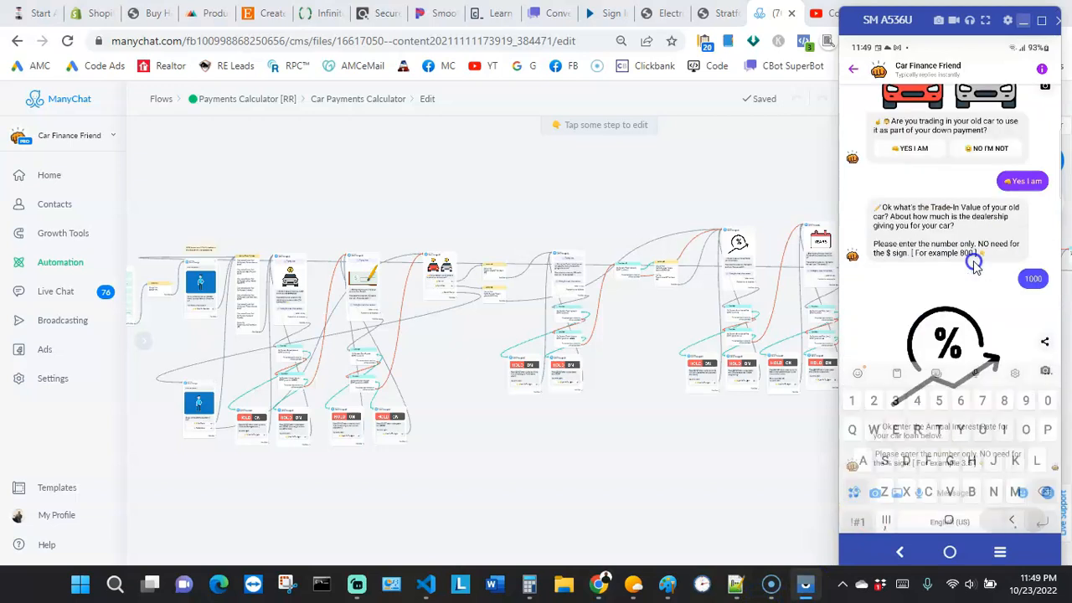
left_click(959, 457)
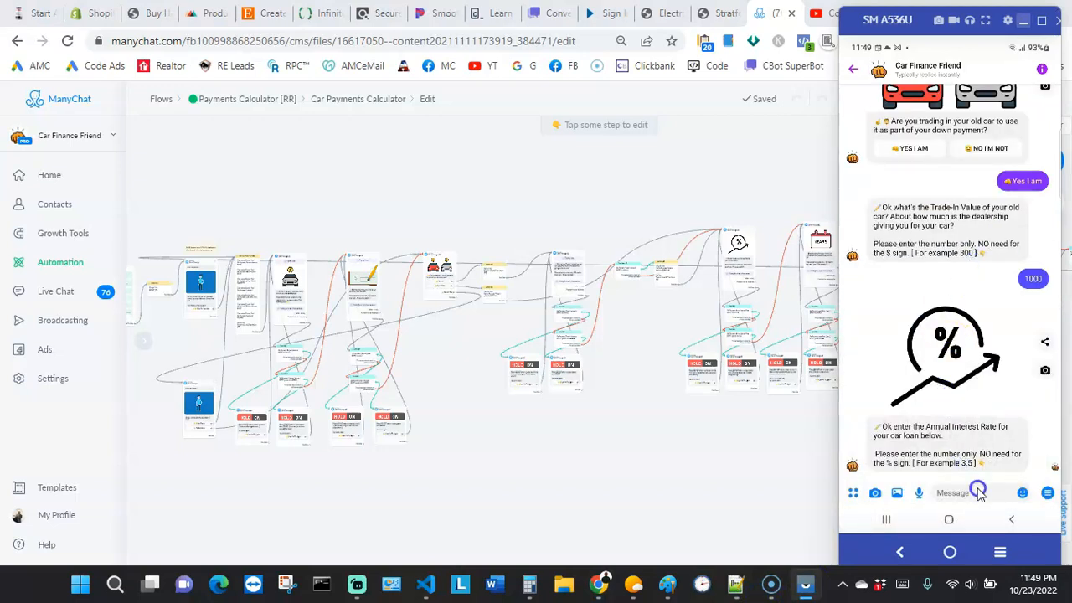
left_click(973, 494)
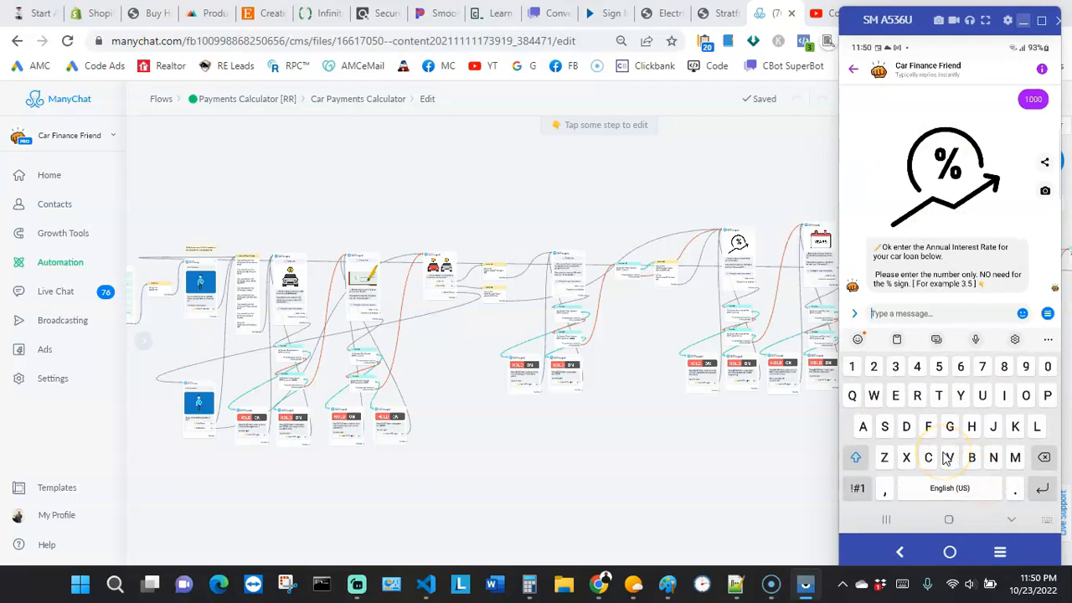
type("5")
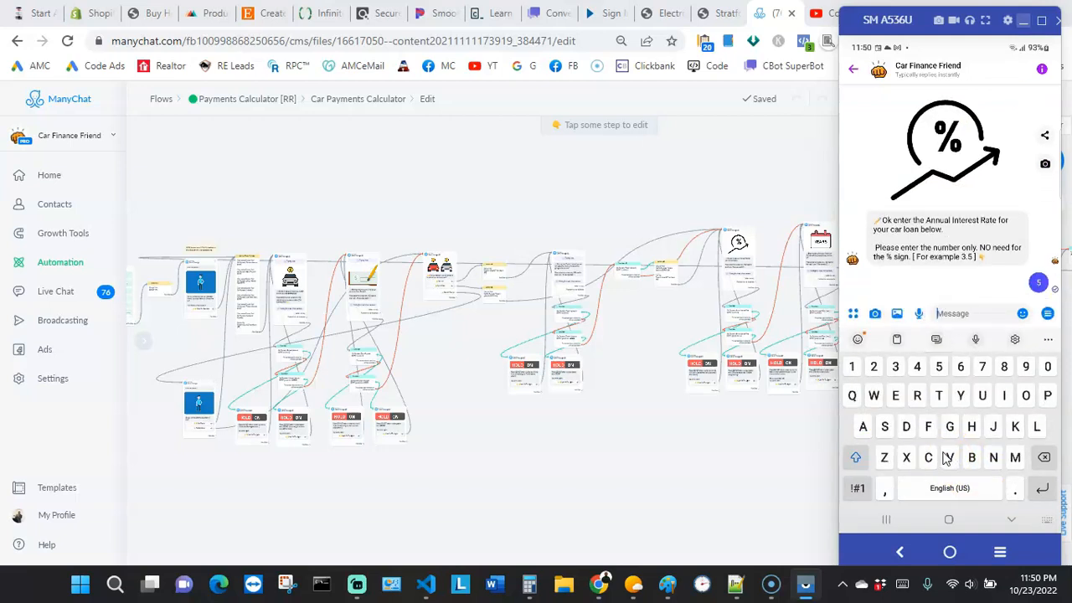
Step: Send 1 as the loan term in years in the chatbot and wait for the estimated monthly payment summary
right_click(946, 457)
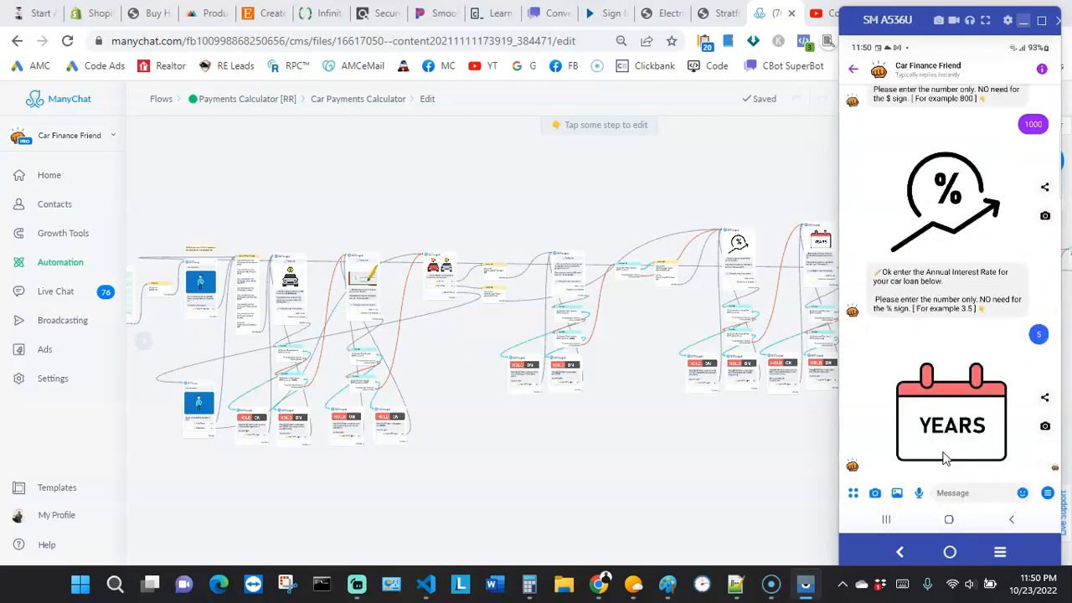
left_click(952, 493)
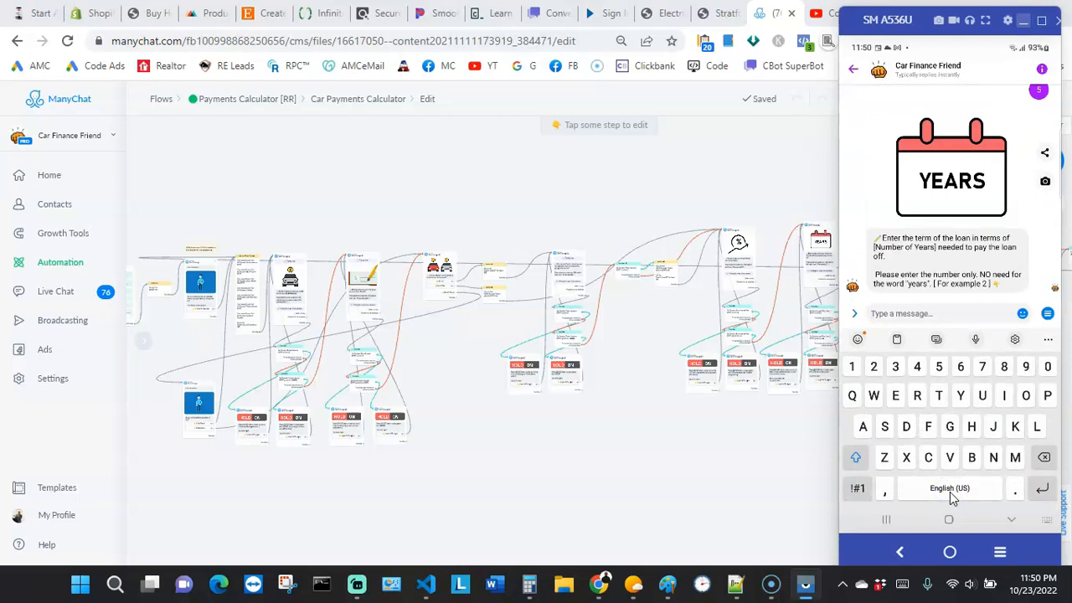
type("1")
key("Return")
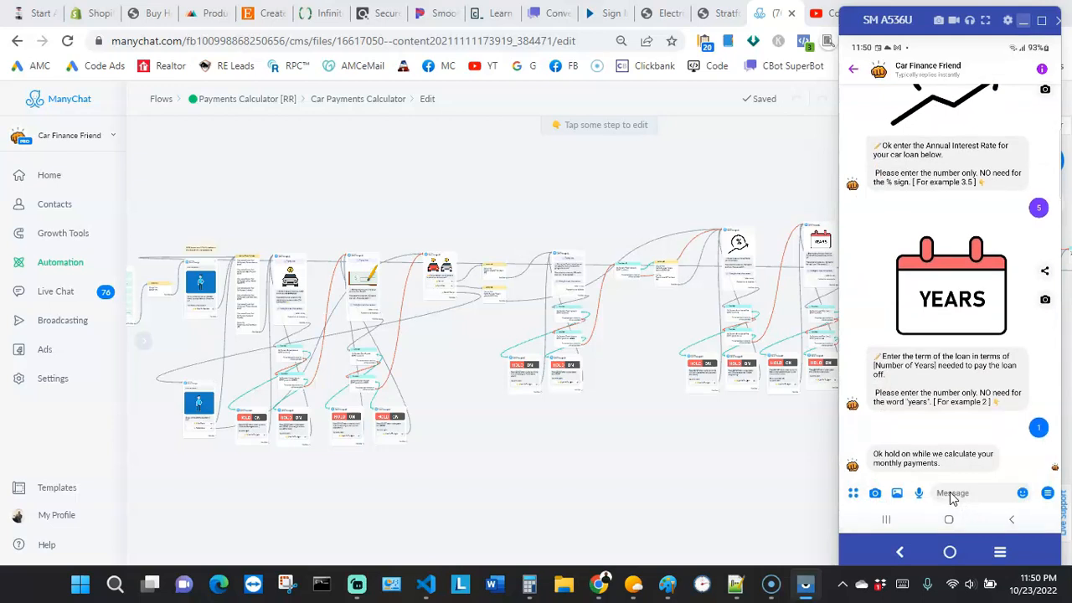
left_click(901, 460)
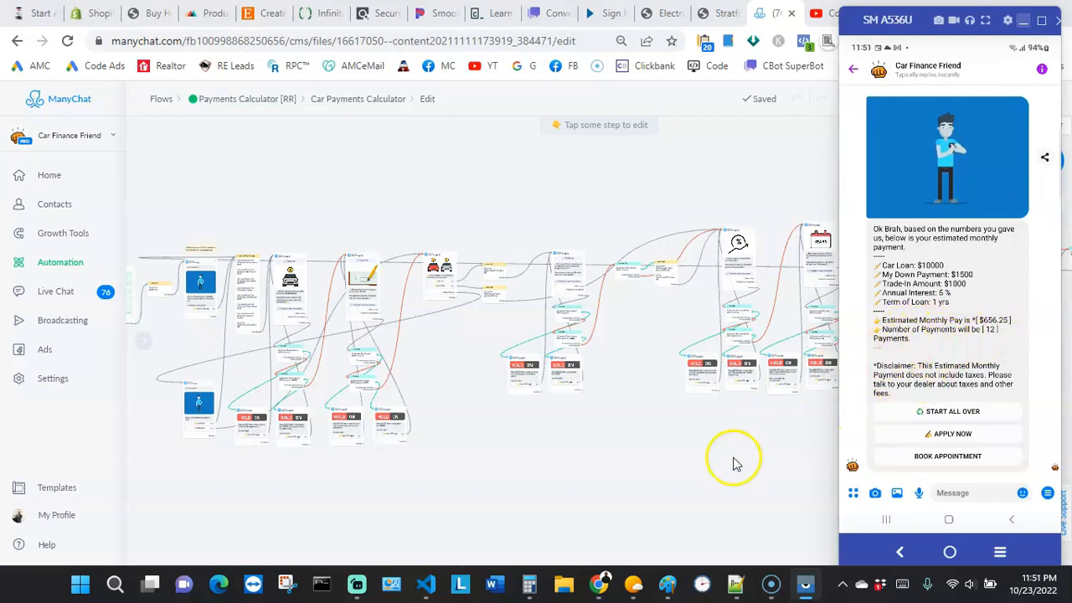
Step: Outline the example's final monthly payment in Paint with an orange rectangle about 202 × 46 px, and compare it with the chatbot's estimate
left_click(666, 584)
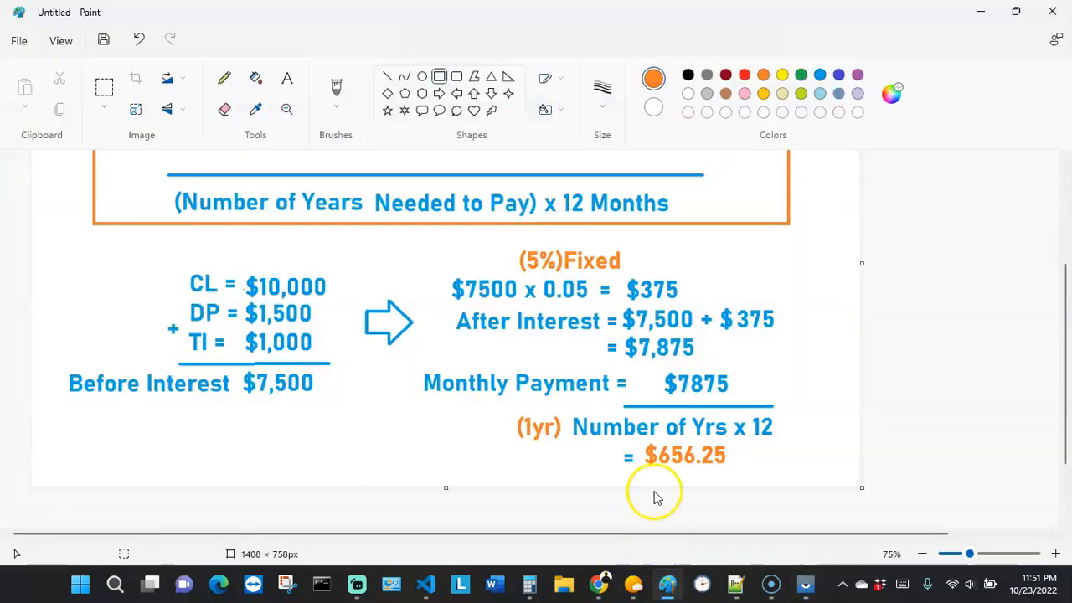
left_click_drag(618, 442, 737, 467)
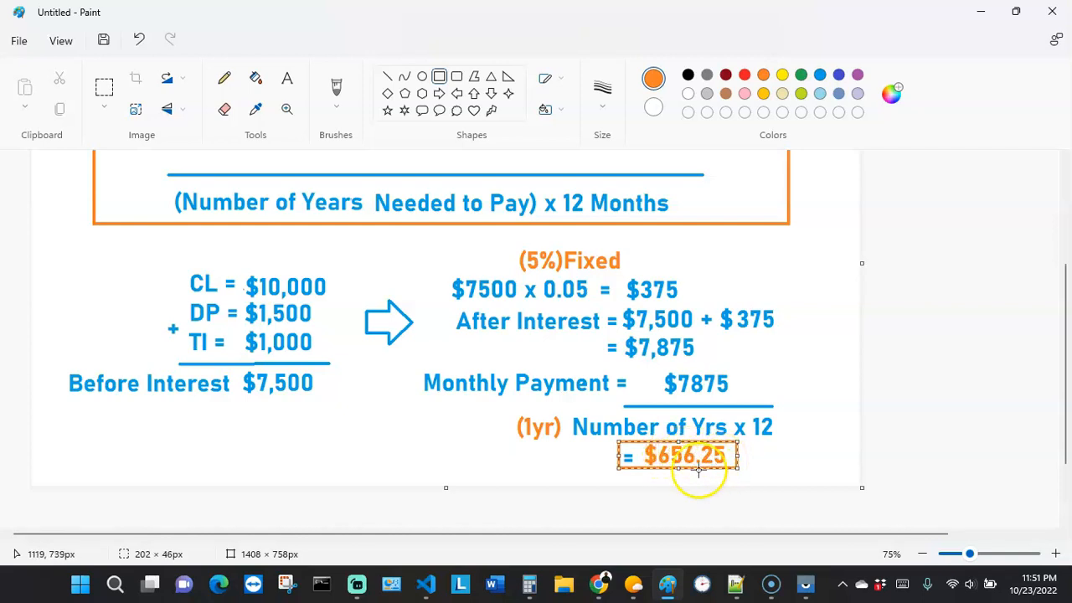
left_click(600, 584)
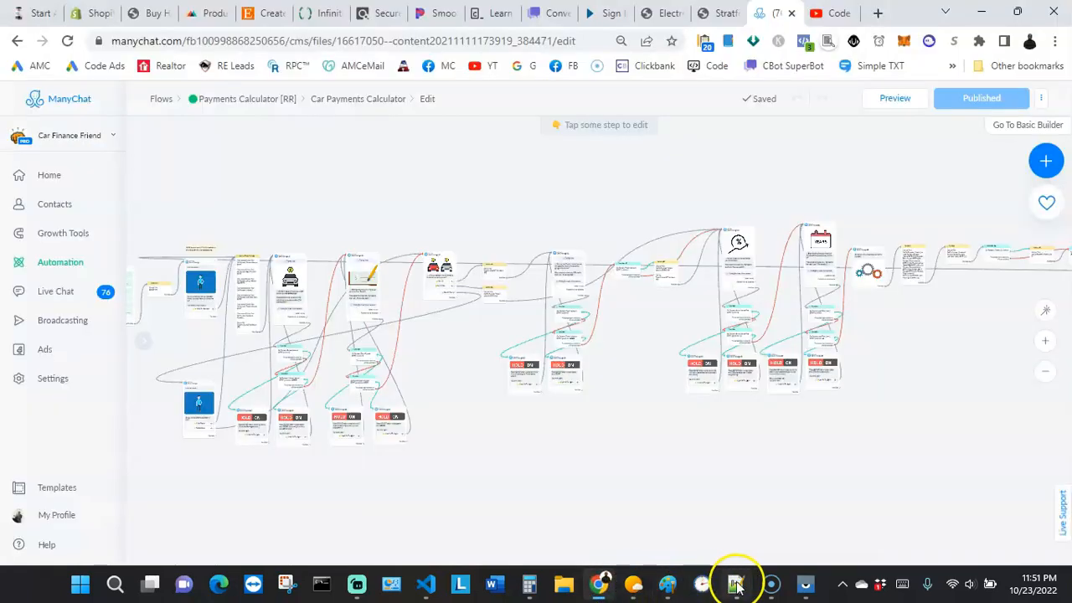
left_click(805, 584)
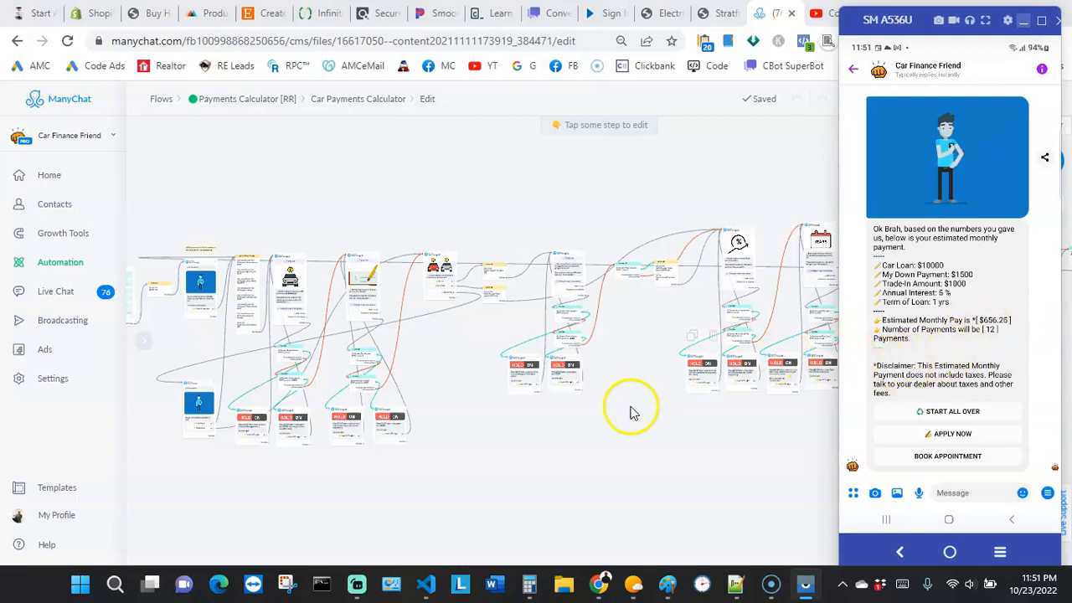
Step: Return to the ManyChat flow and examine its opening steps, from Starting Step through Clear All Fields Function
left_click(580, 424)
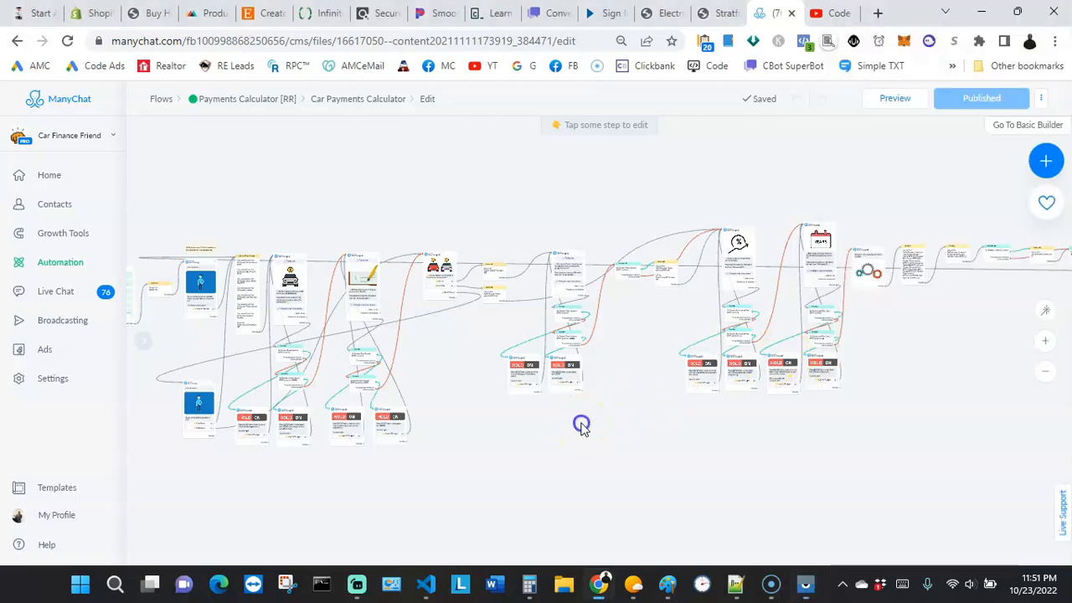
left_click_drag(459, 403, 541, 409)
scroll(226, 342, "up", 1)
scroll(239, 337, "up", 3)
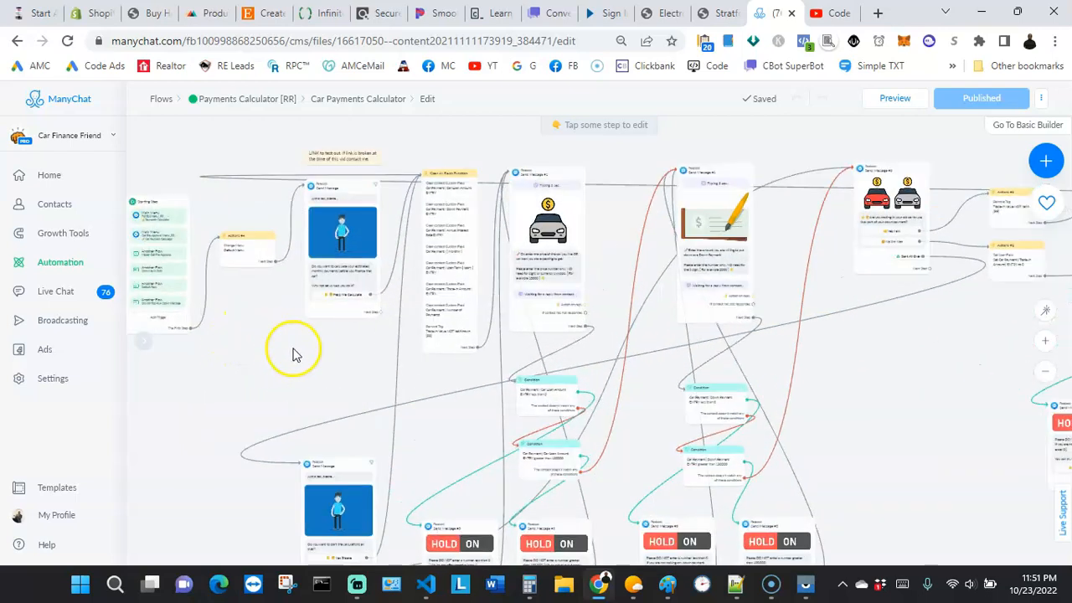
scroll(293, 353, "up", 4)
left_click_drag(321, 342, 349, 381)
scroll(386, 365, "down", 1)
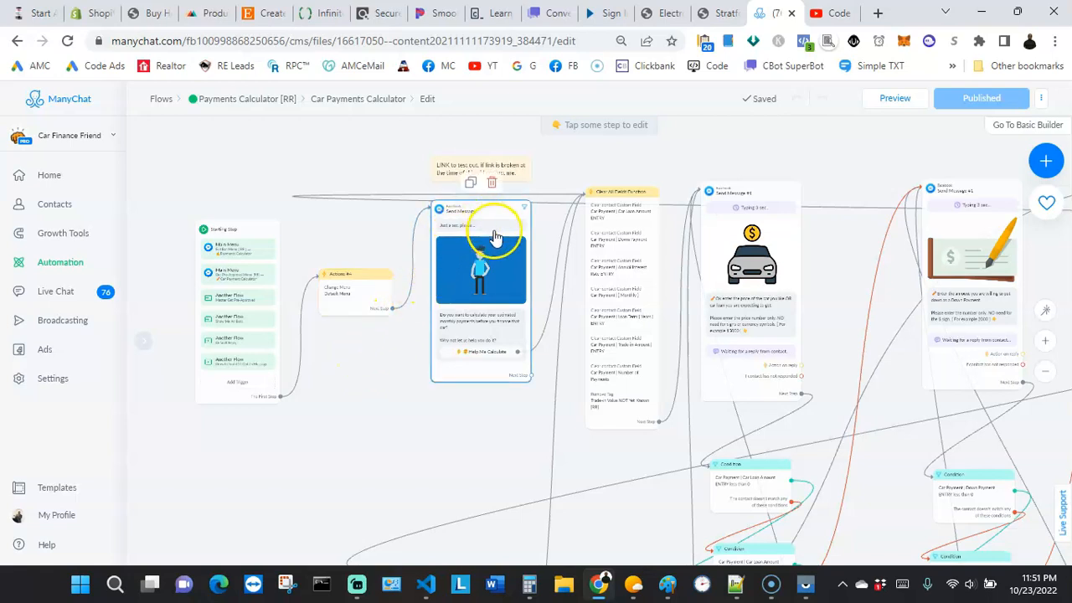
left_click_drag(391, 419, 371, 430)
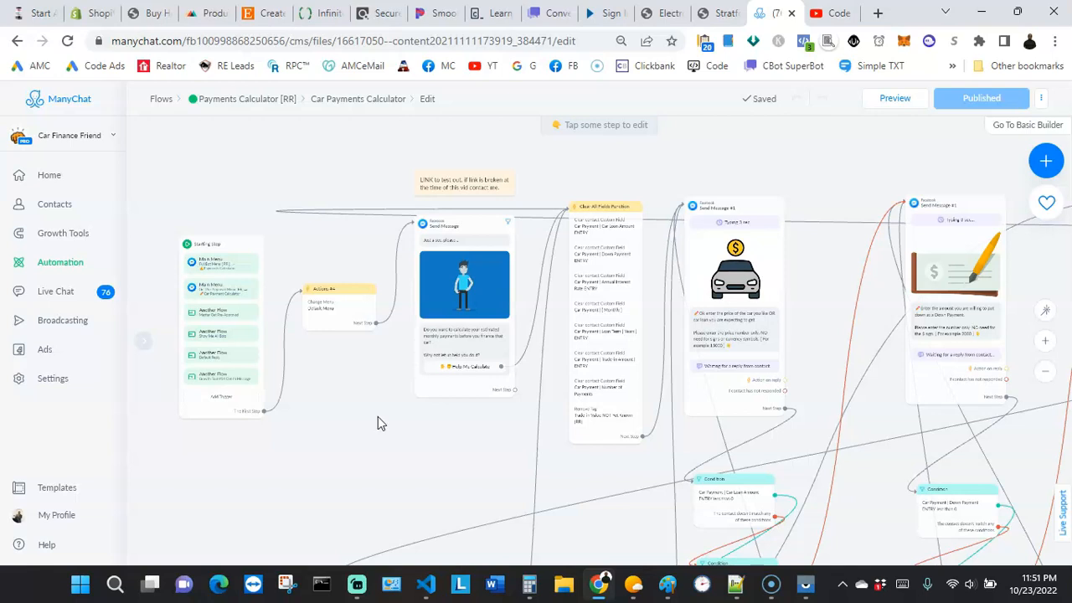
left_click(392, 411)
left_click(377, 413)
left_click(384, 406)
left_click(381, 403)
Step: Examine the Starting Step's triggers up close, covering the Main Menu and Another Flow entries and their link to Actions #4
scroll(409, 329, "up", 1)
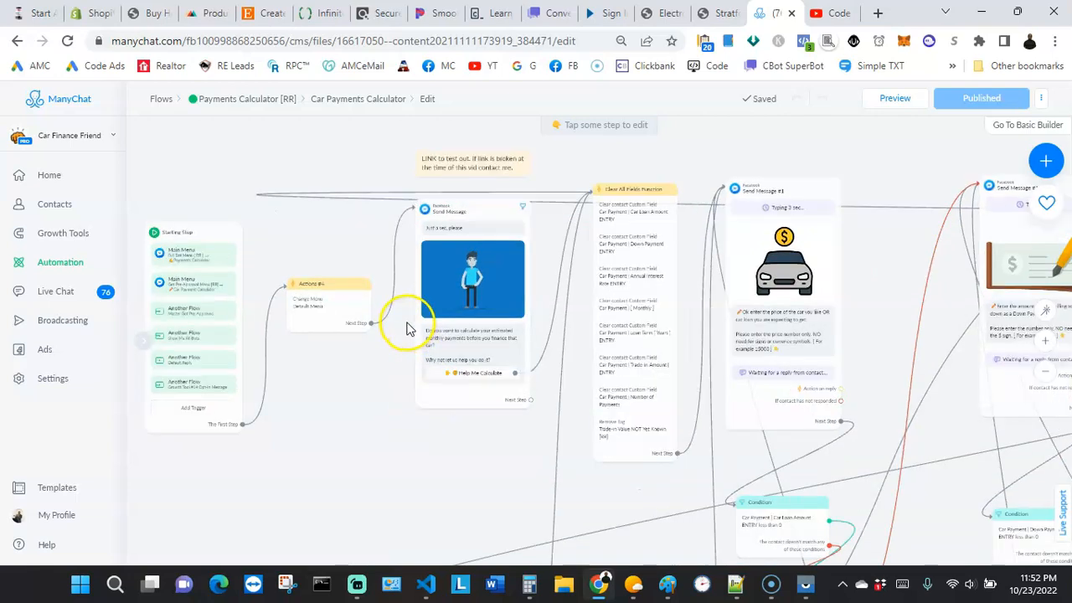
left_click_drag(338, 359, 363, 376)
scroll(266, 311, "up", 1)
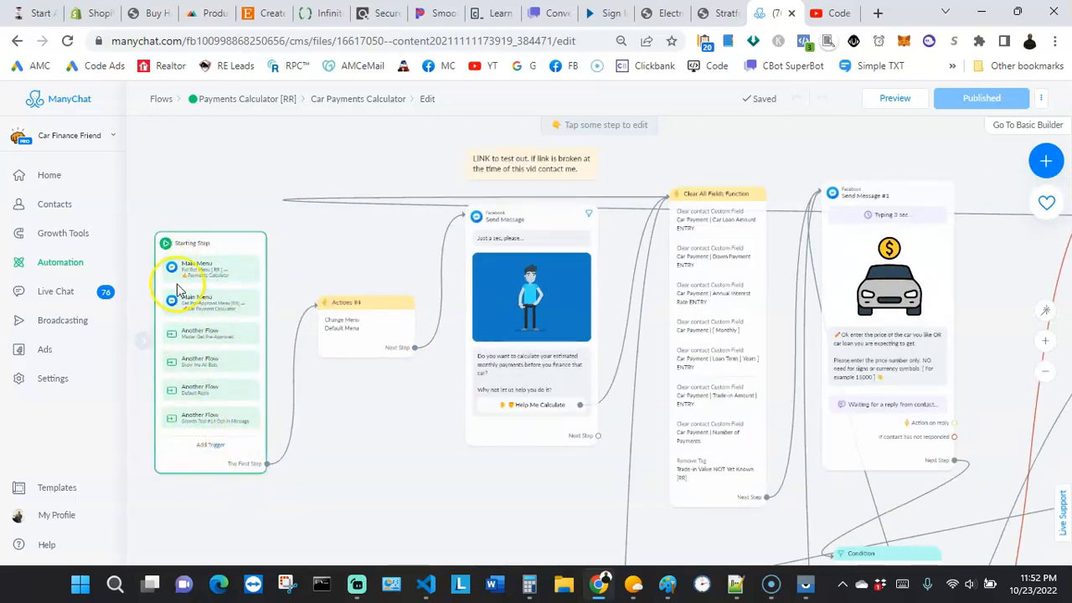
scroll(232, 359, "up", 2)
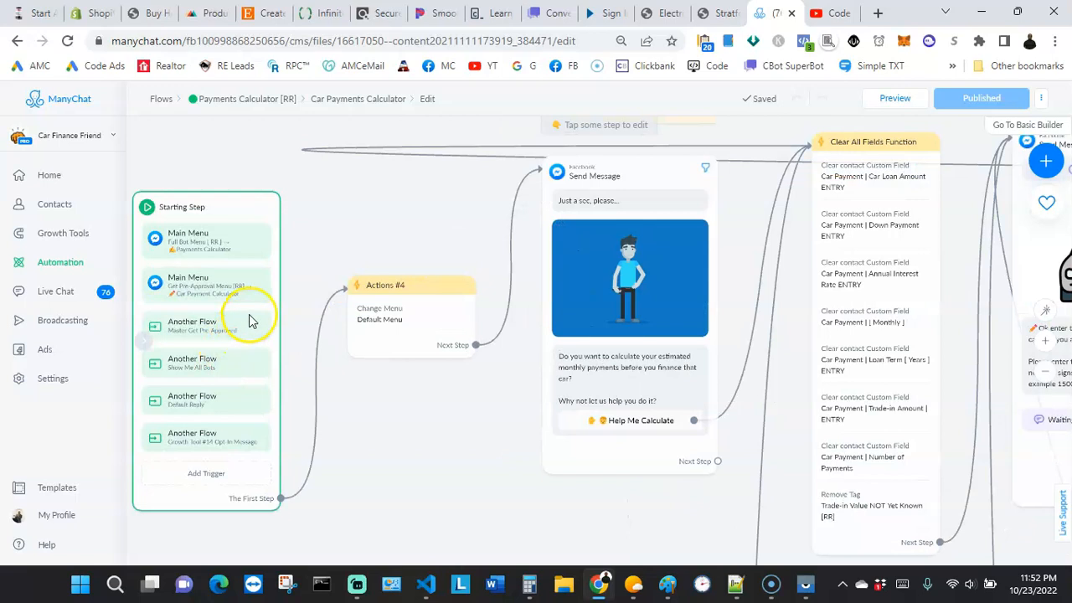
scroll(249, 311, "down", 1)
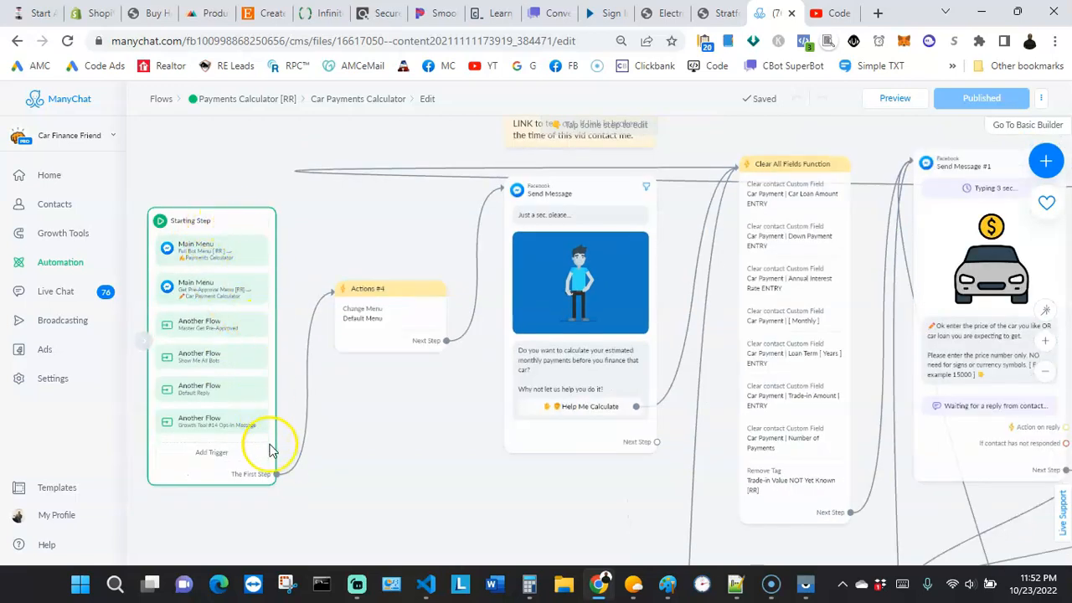
scroll(435, 373, "down", 4)
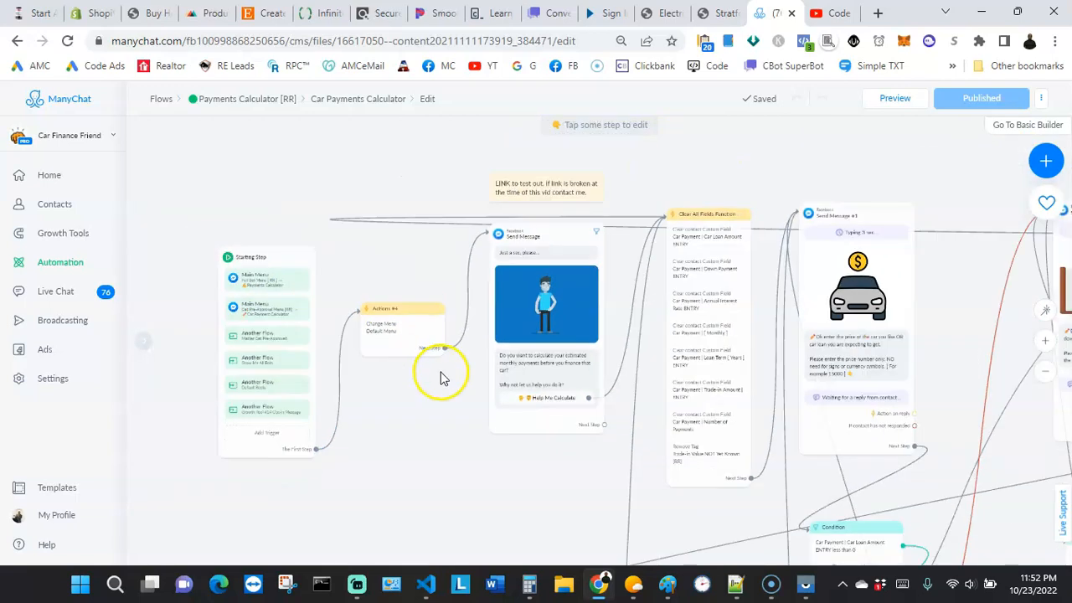
scroll(352, 394, "down", 1)
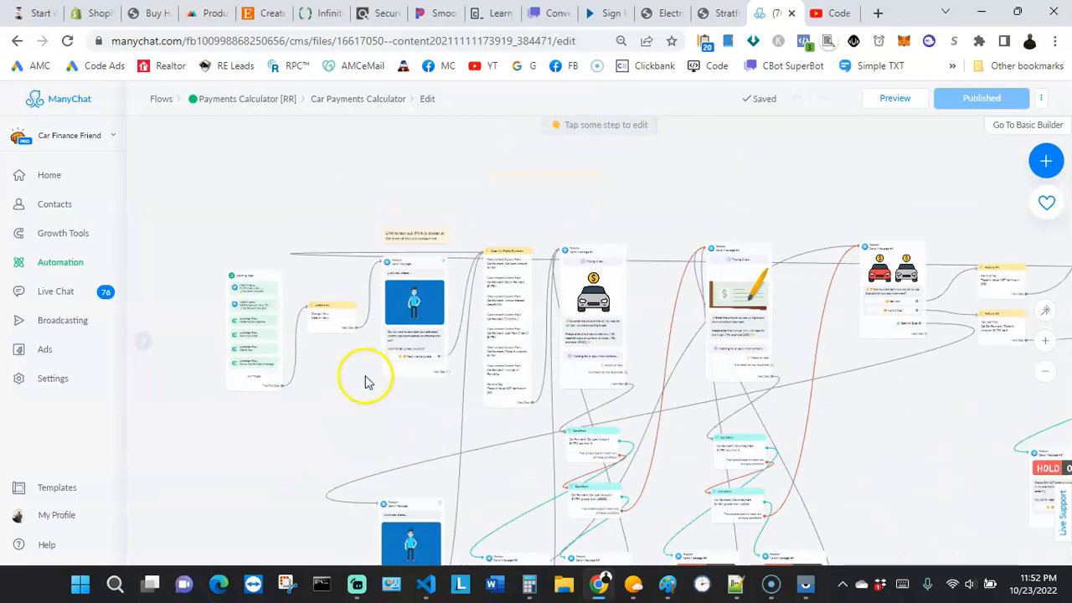
scroll(641, 356, "down", 2)
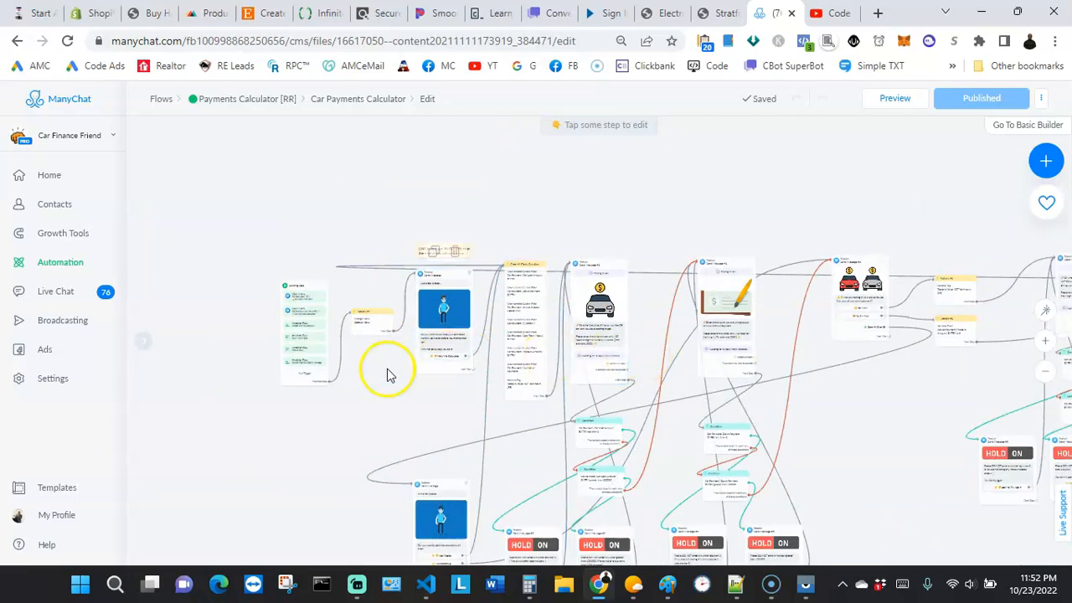
Step: Open the flow's Actions #4 step and compare its Default Menu setting with the chatbot's menu on the mirrored phone
left_click_drag(809, 420, 679, 411)
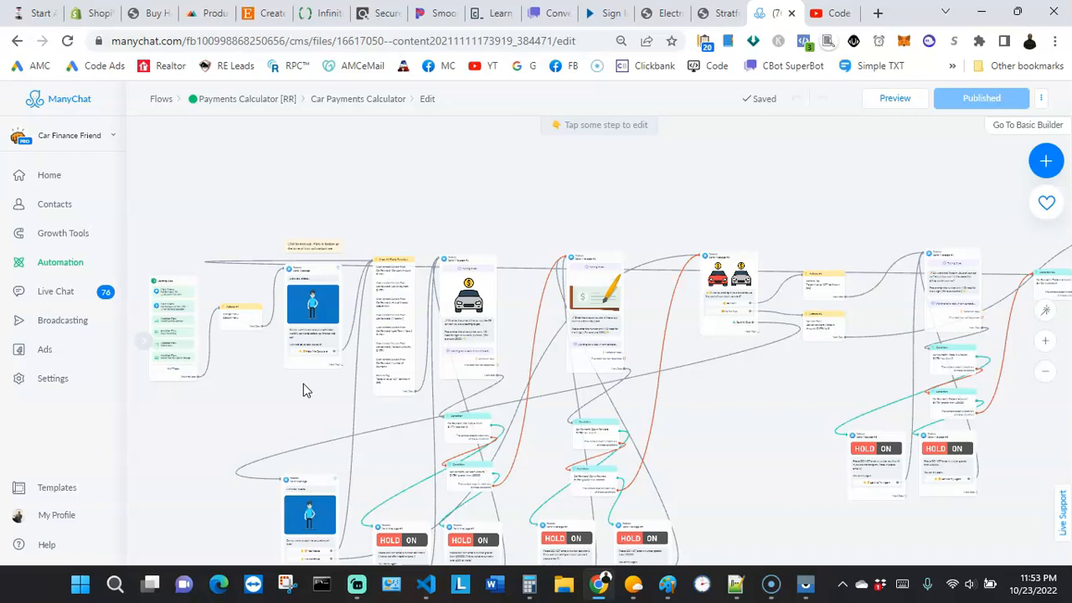
scroll(303, 385, "up", 2)
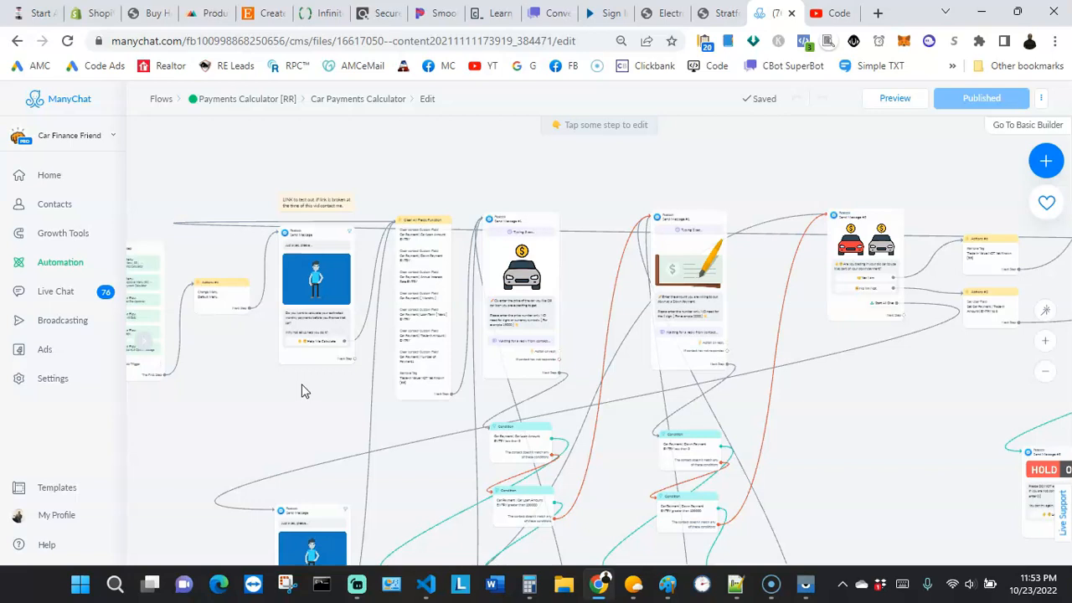
scroll(305, 385, "up", 2)
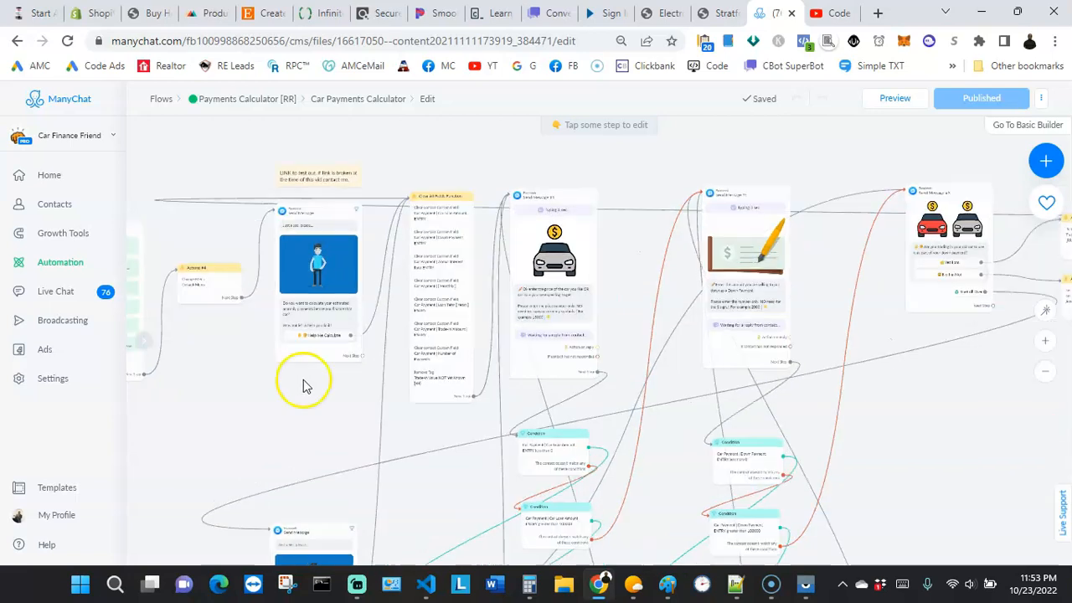
scroll(306, 385, "up", 3)
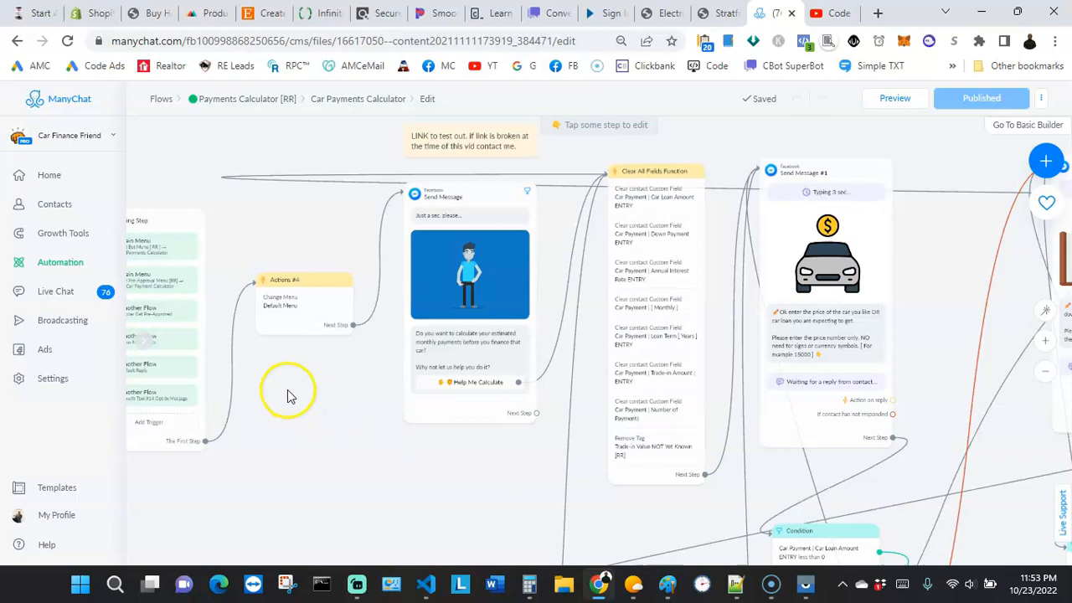
scroll(343, 339, "up", 1)
scroll(331, 282, "up", 2)
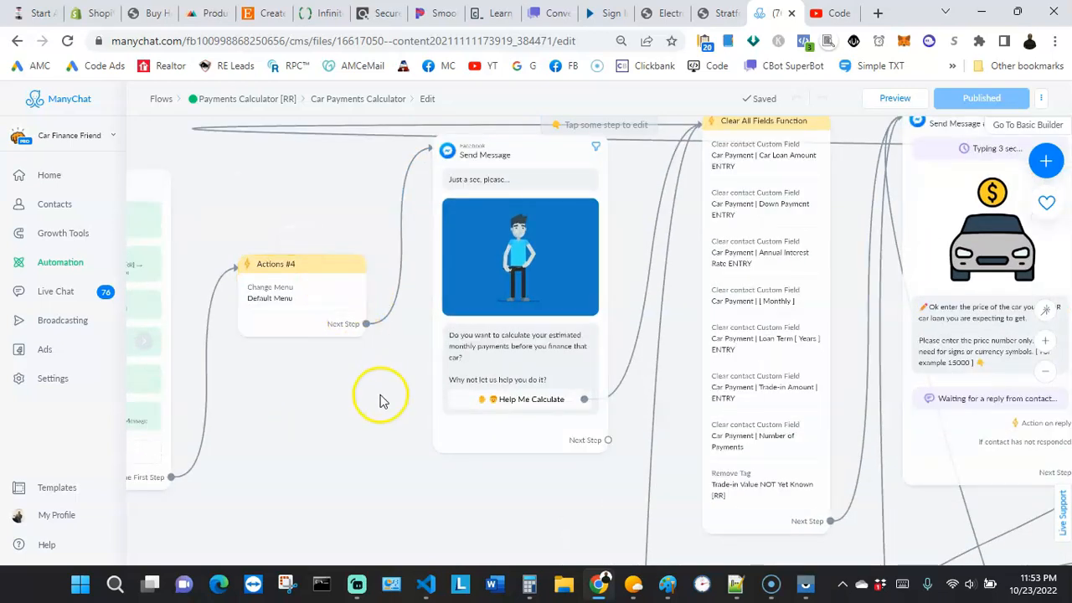
left_click_drag(378, 390, 433, 424)
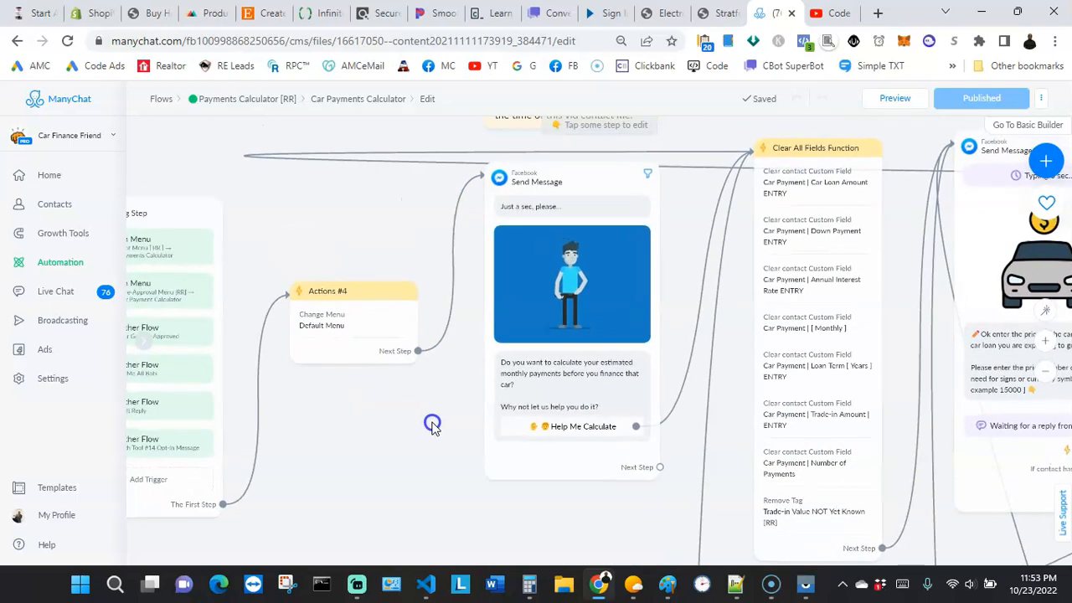
left_click(358, 333)
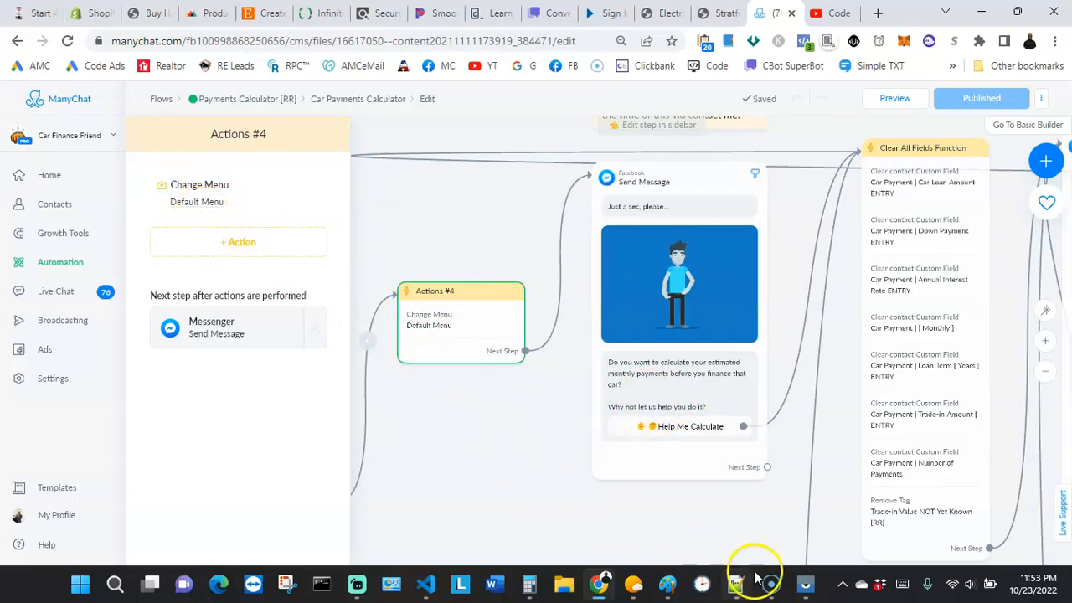
left_click(804, 584)
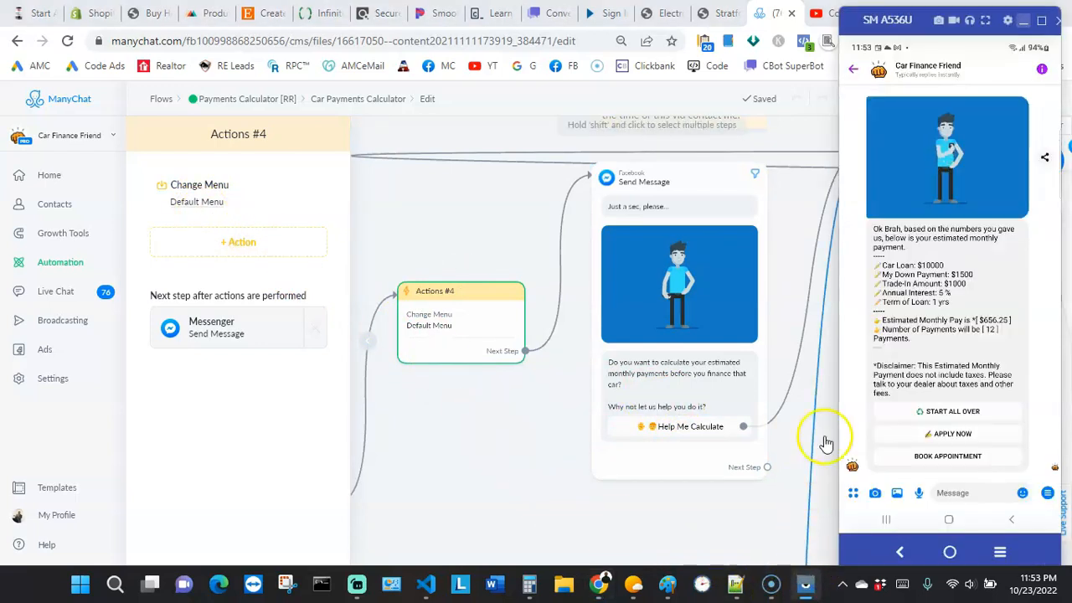
left_click(1046, 493)
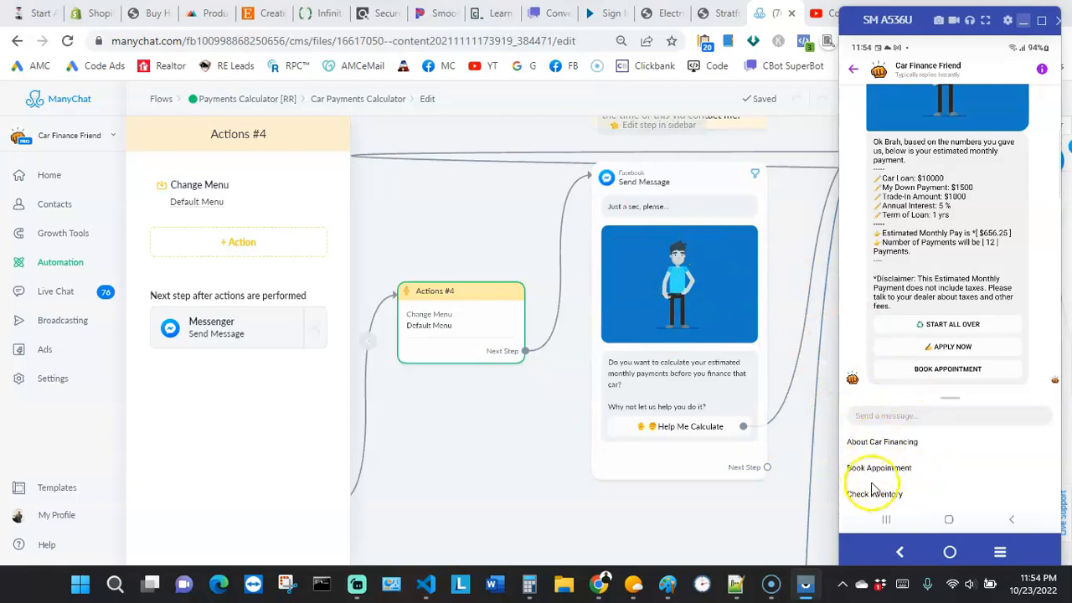
Step: Review the menus available for the Change Menu action in Actions #4, keeping Default Menu selected
left_click(187, 202)
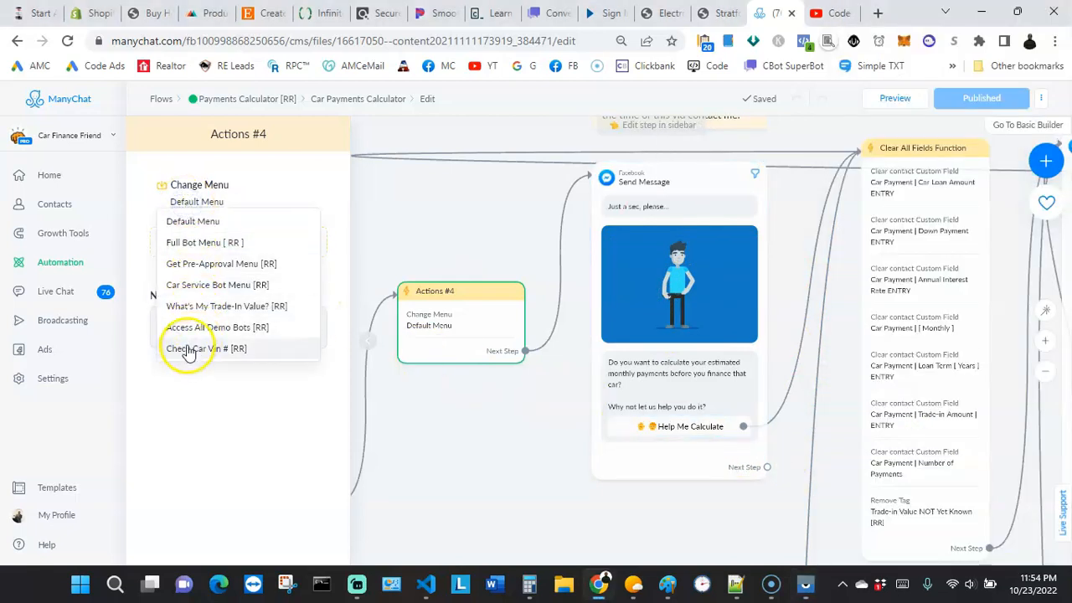
left_click(447, 403)
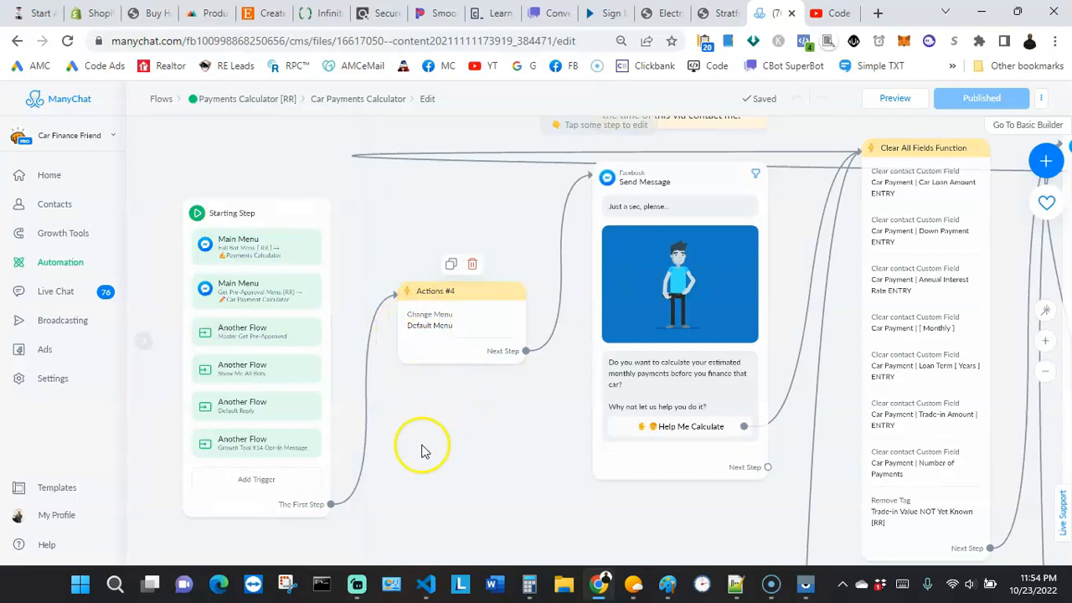
left_click_drag(423, 449, 392, 442)
scroll(260, 339, "down", 2)
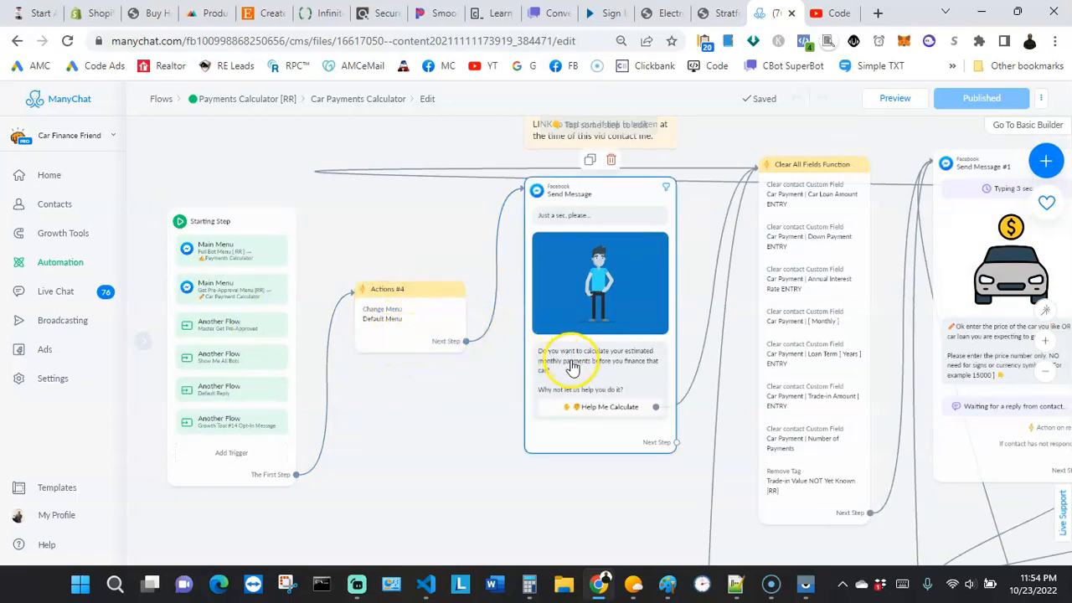
left_click(393, 300)
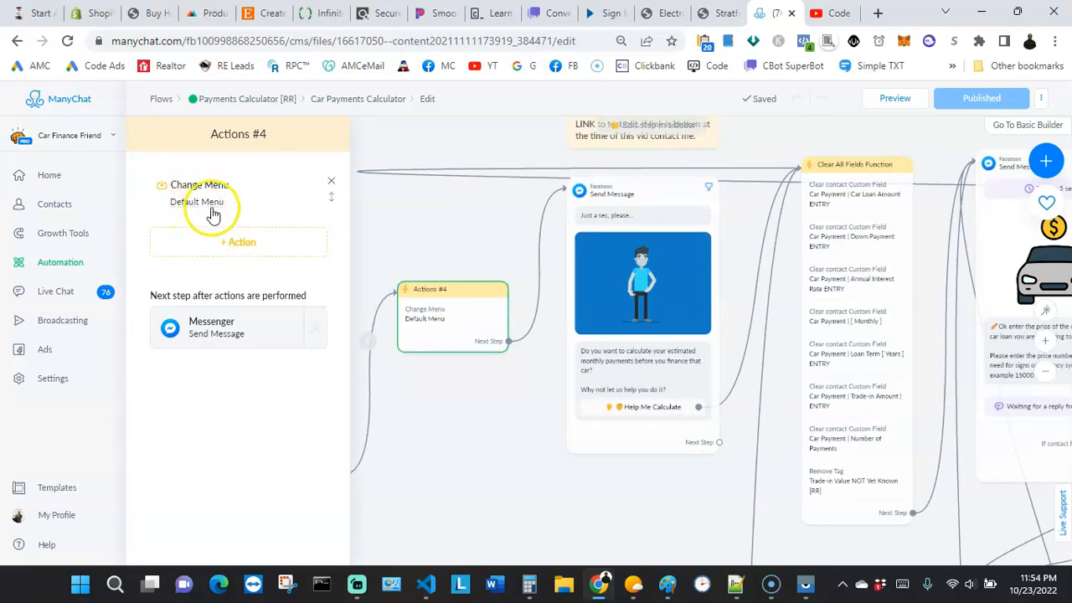
left_click(442, 417)
Step: Examine the opening Send Message step, covering its intro text, playing and pausing its video, and its Help Me Calculate button
left_click_drag(477, 421, 323, 425)
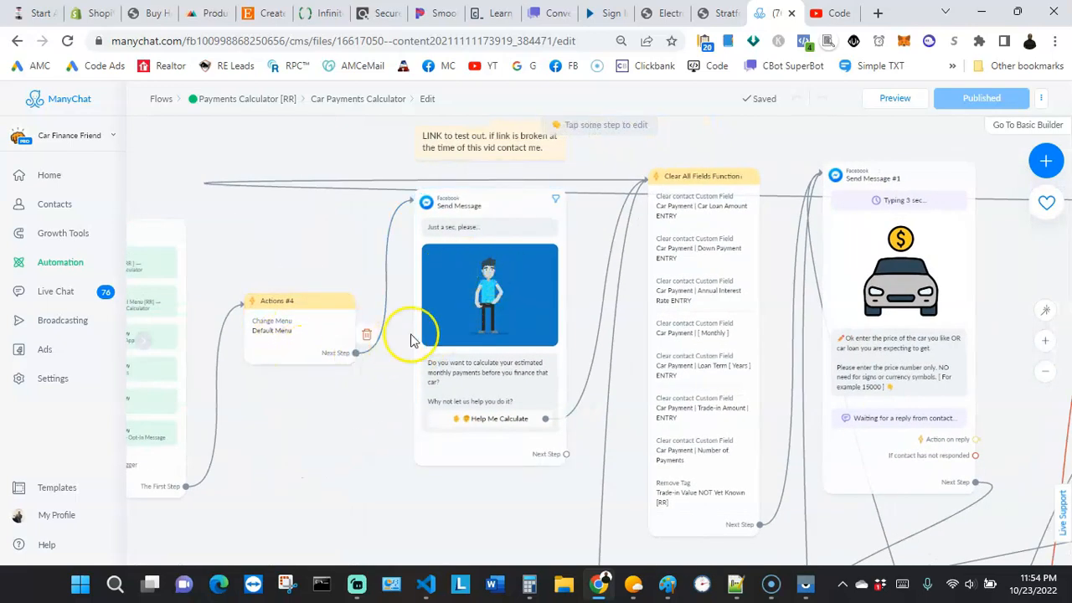
left_click(536, 332)
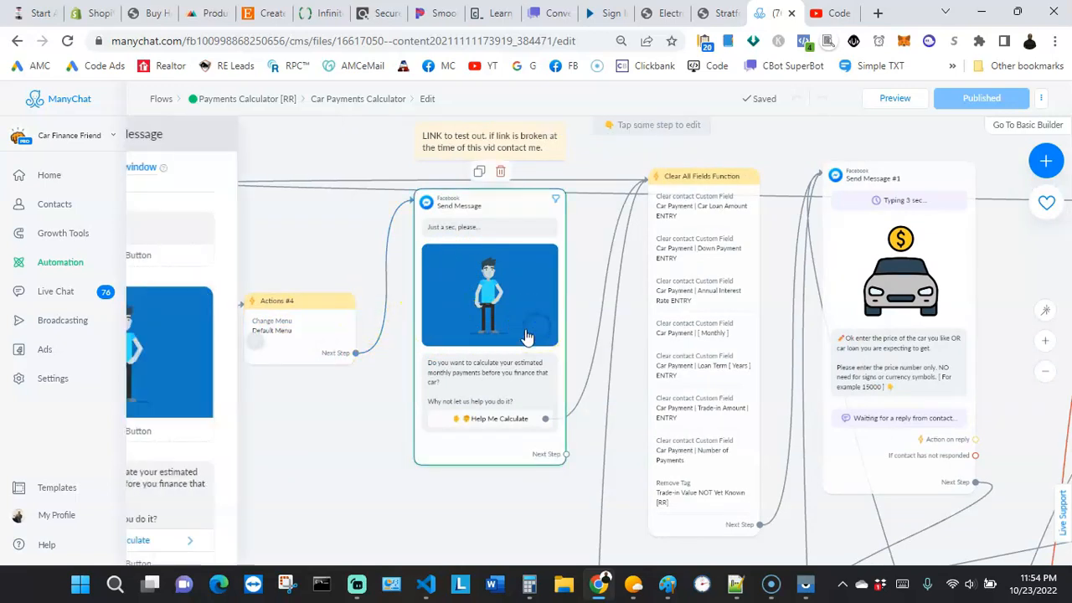
scroll(268, 306, "down", 1)
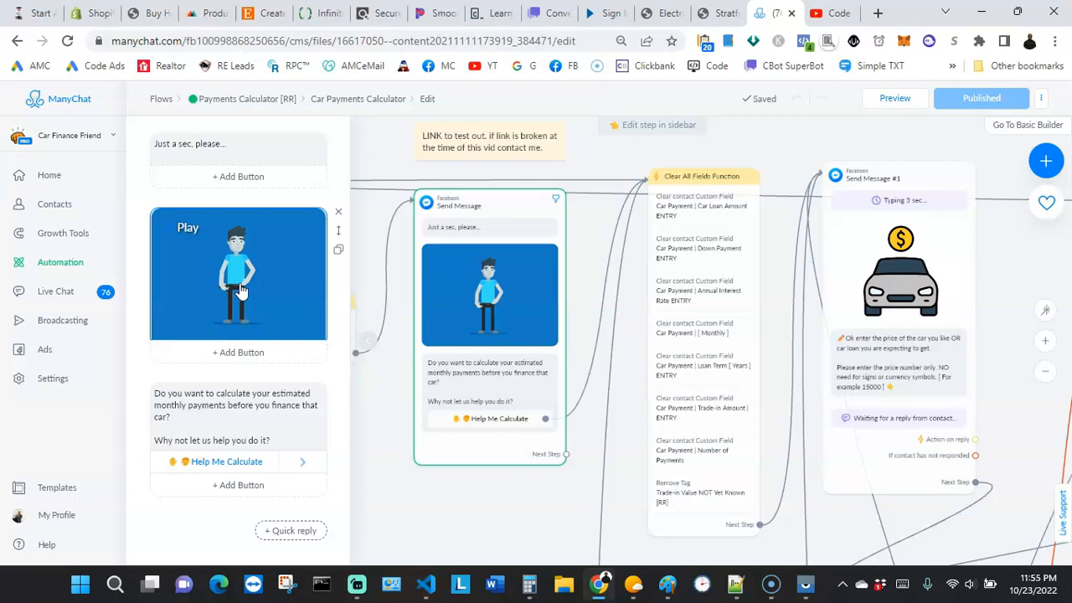
scroll(239, 294, "down", 2)
scroll(238, 295, "up", 2)
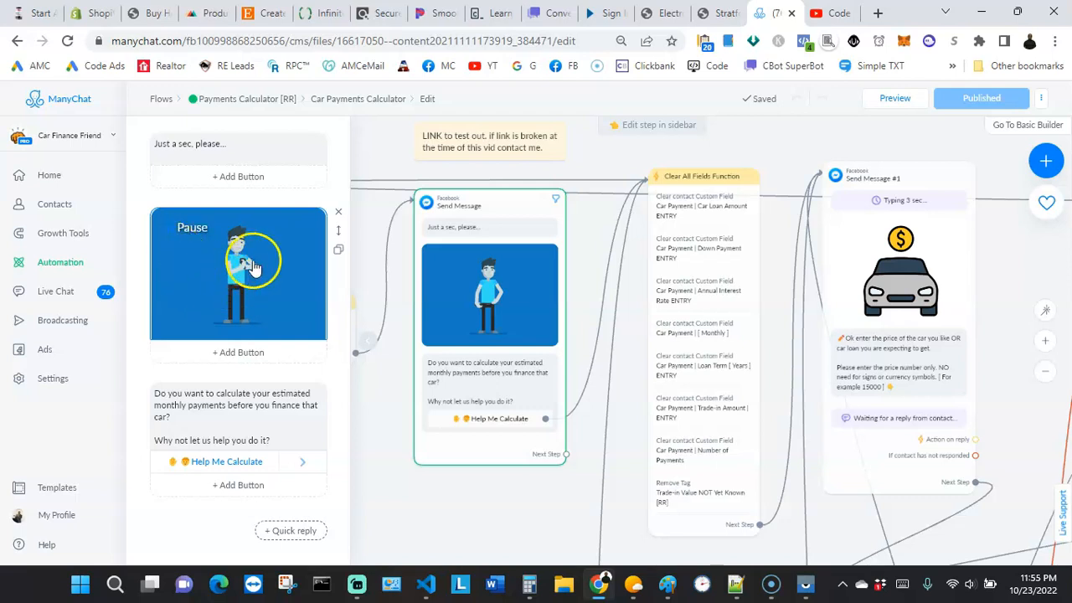
left_click(220, 306)
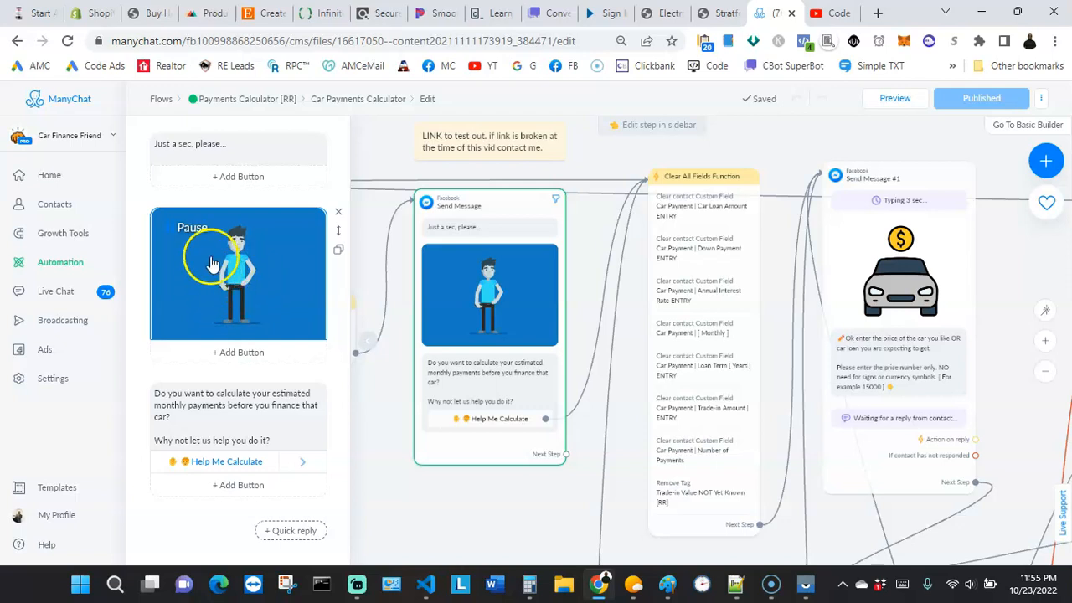
left_click(170, 234)
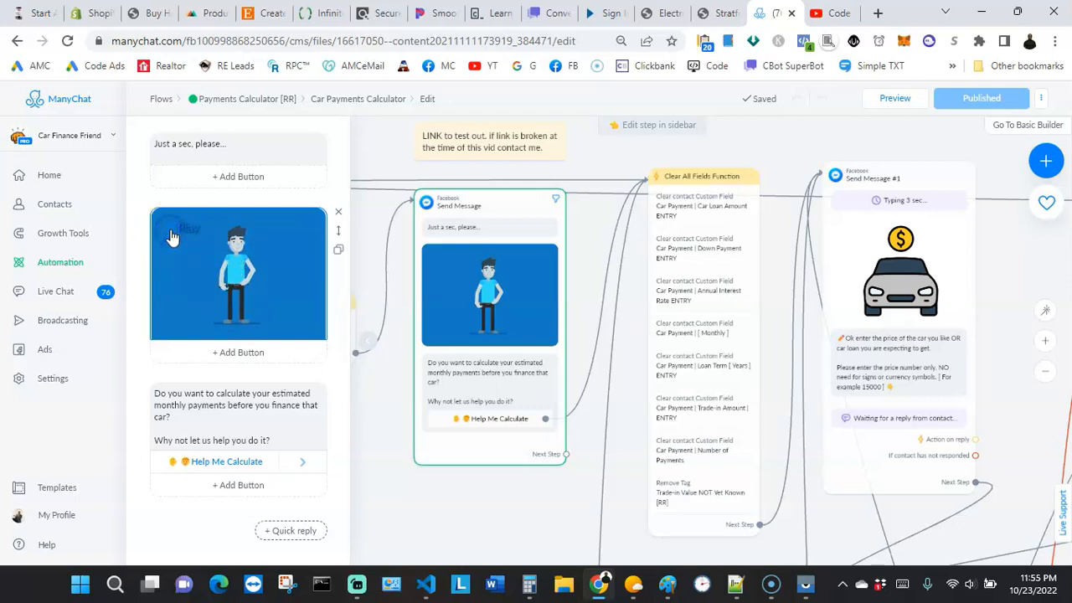
scroll(240, 347, "down", 1)
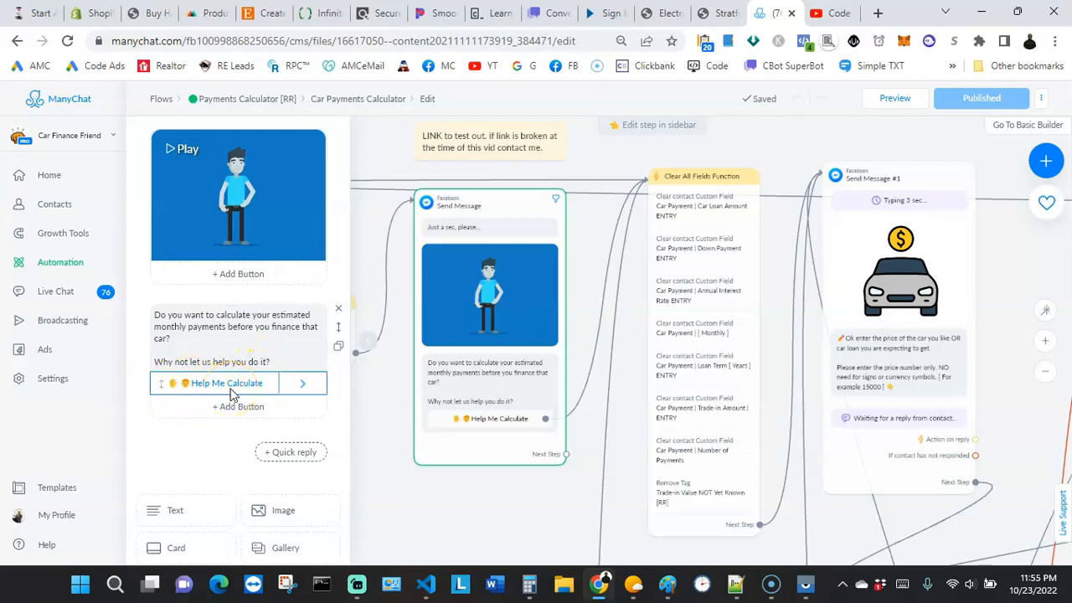
left_click(465, 480)
Step: Open the Clear All Fields Function step and review the car payment custom fields it clears
left_click_drag(403, 481, 283, 467)
scroll(284, 467, "down", 1)
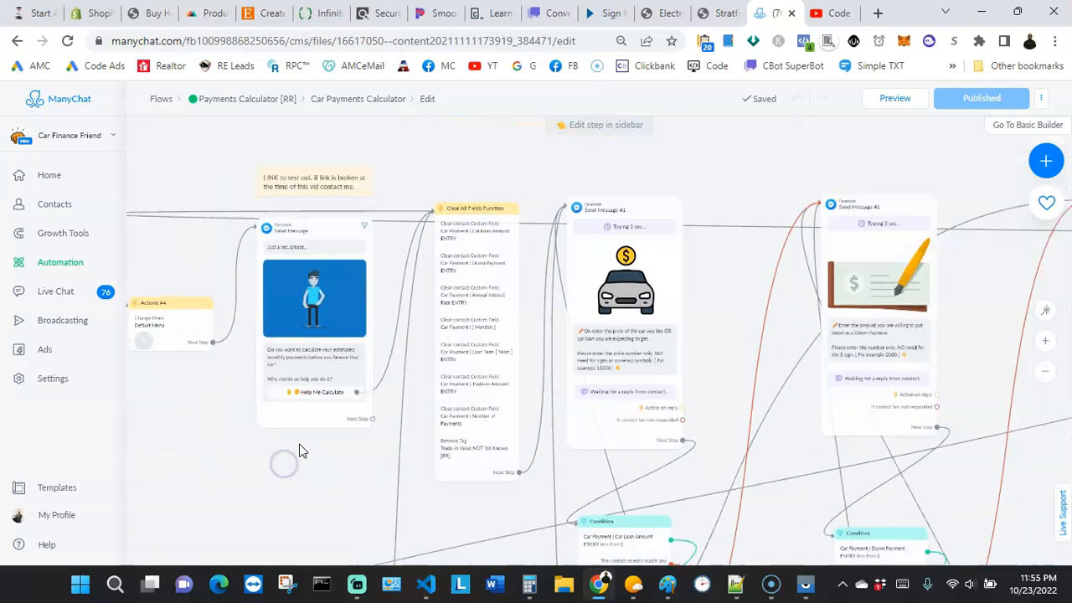
scroll(466, 287, "up", 1)
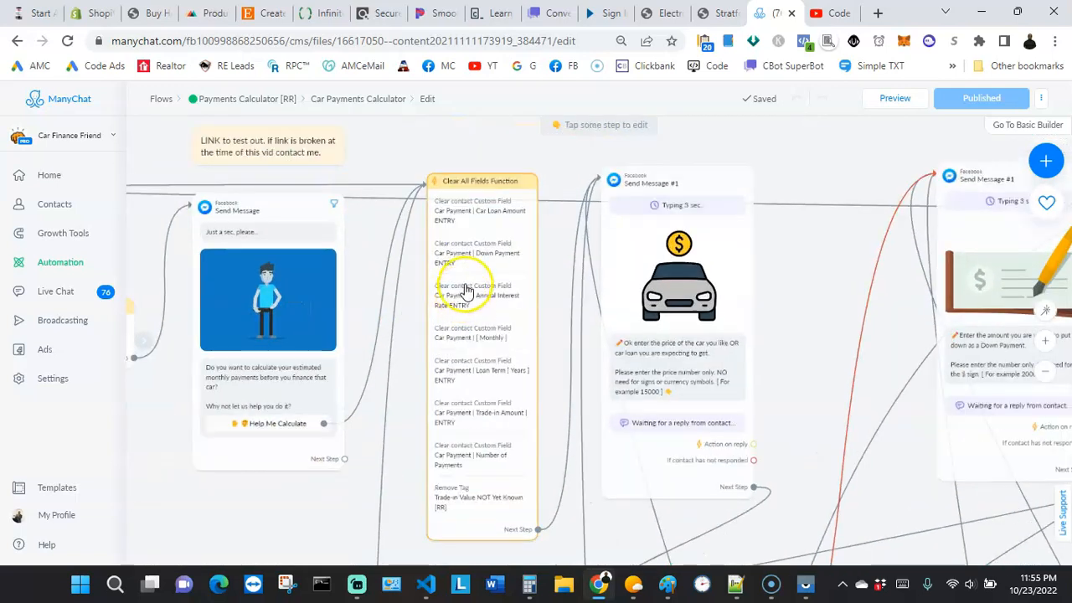
left_click(500, 198)
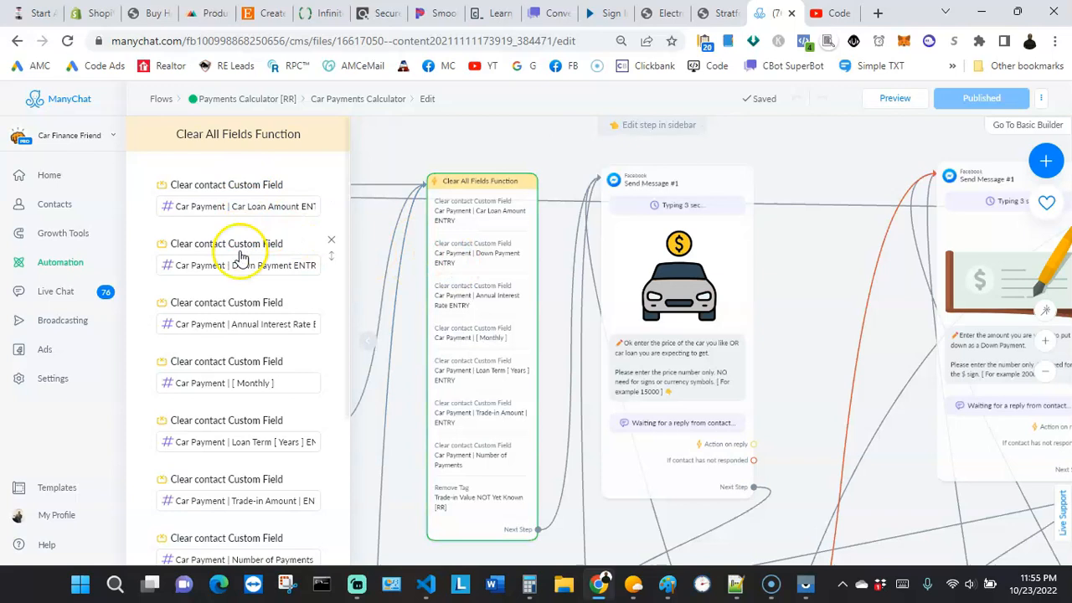
scroll(234, 343, "down", 2)
scroll(235, 339, "up", 2)
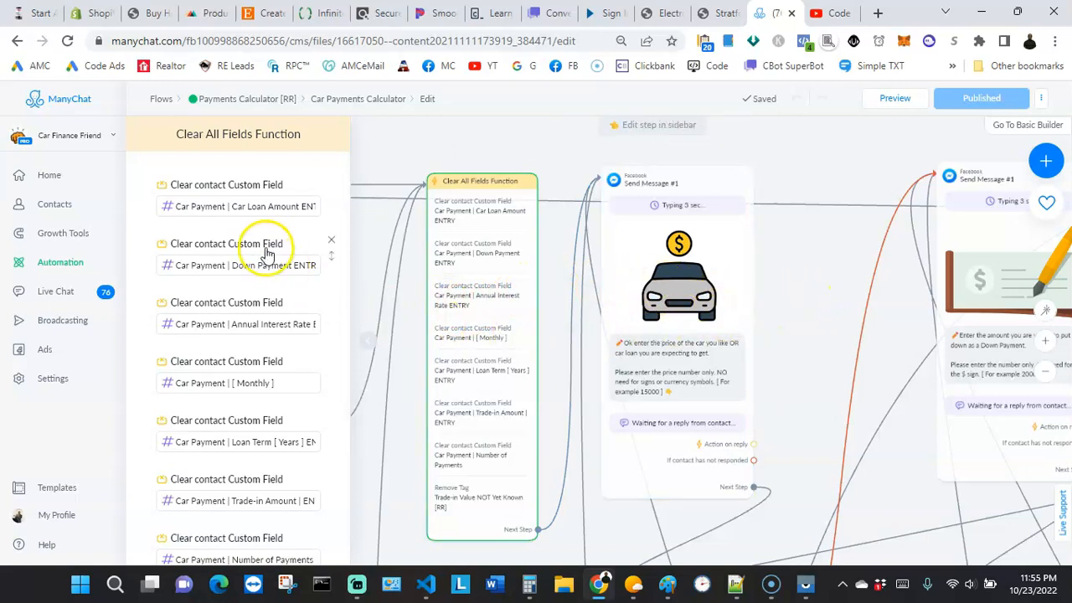
scroll(264, 251, "down", 1)
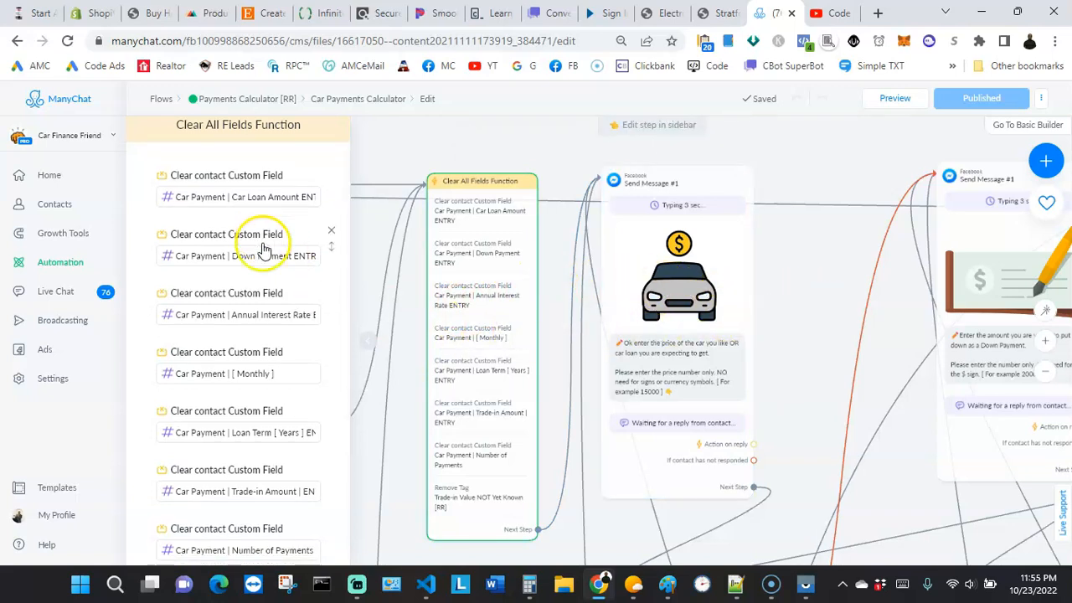
left_click(782, 370)
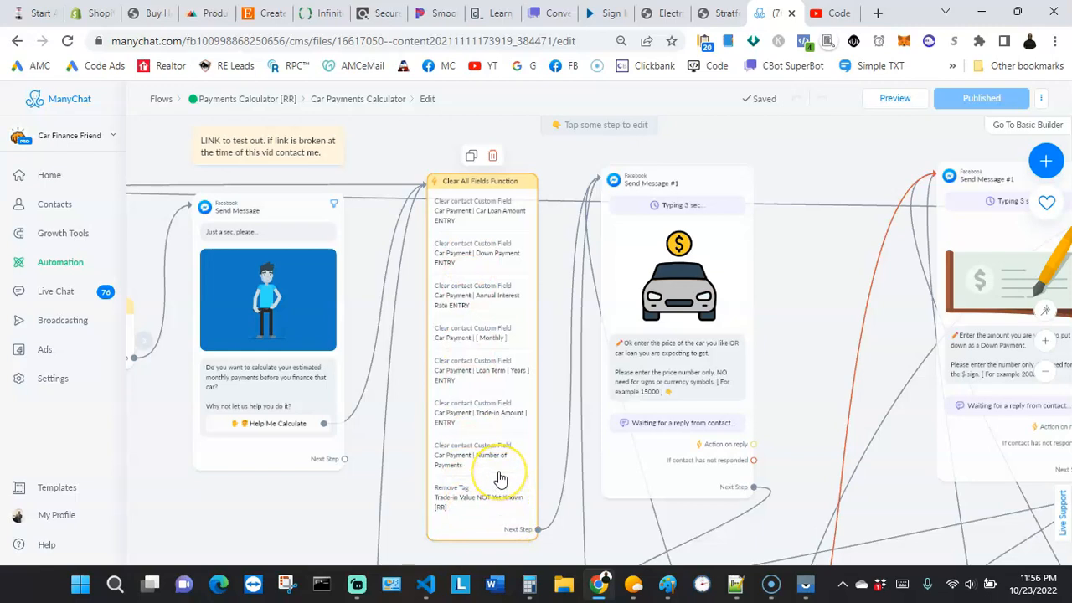
Step: Reopen the Clear All Fields Function and browse the custom user fields selectable for its Car Loan Amount entry
left_click(488, 270)
scroll(196, 202, "down", 2)
scroll(201, 207, "up", 2)
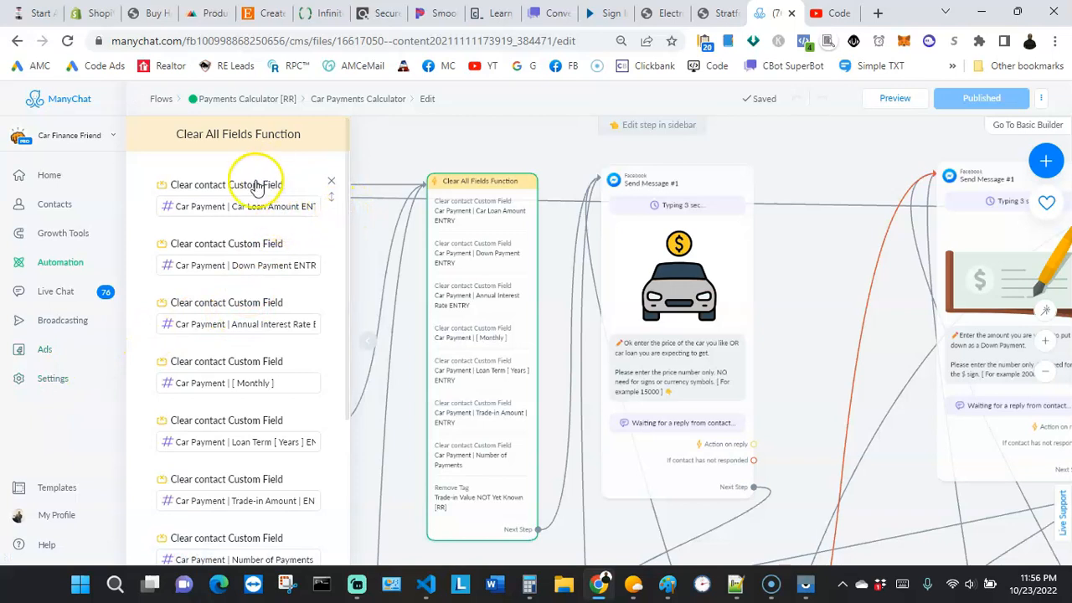
left_click(209, 209)
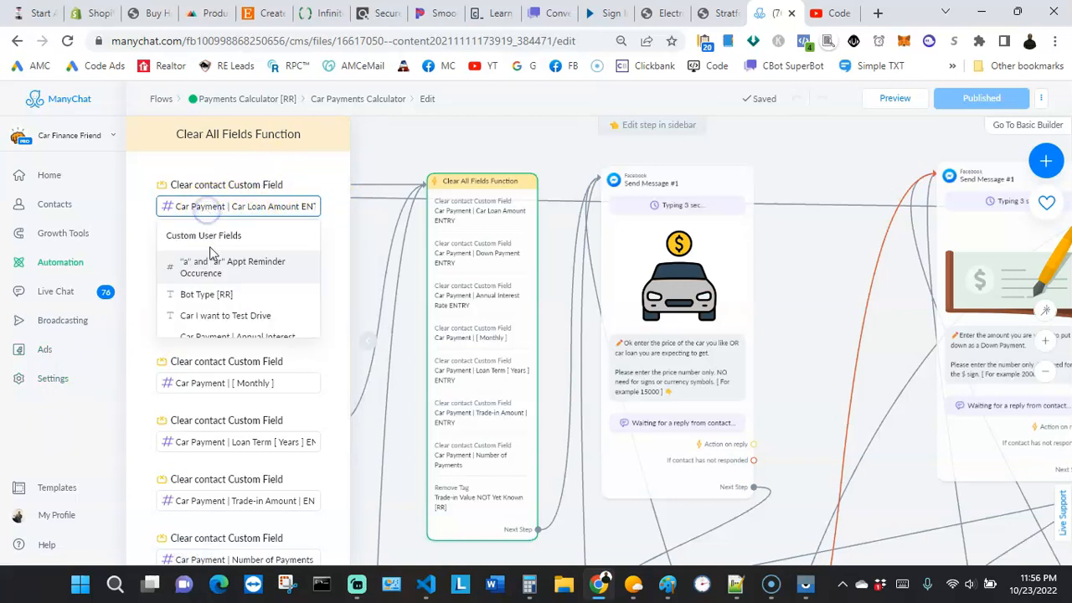
scroll(211, 306, "down", 4)
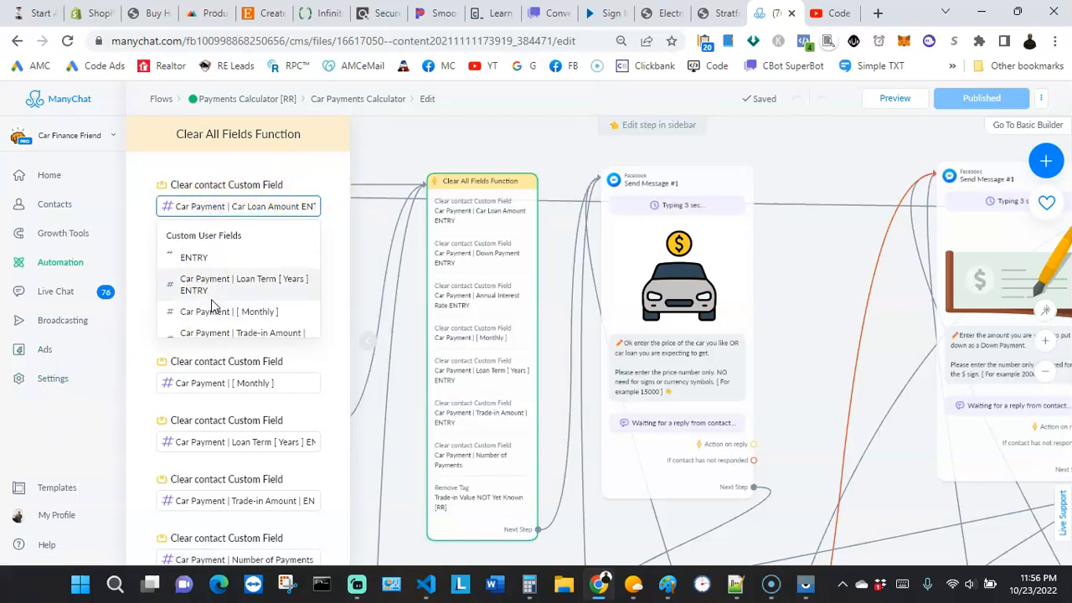
scroll(201, 289, "up", 2)
left_click(132, 268)
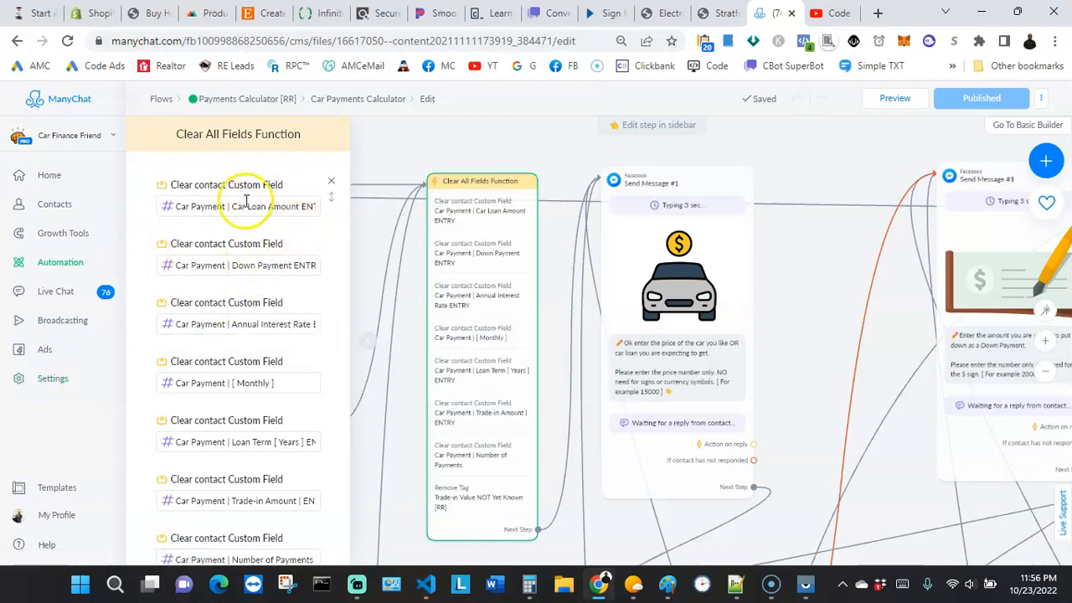
Step: Review the function's remaining entries down to the Remove Tag action for Trade-in Value NOT Yet Known [RR]
scroll(244, 209, "down", 2)
scroll(266, 221, "up", 1)
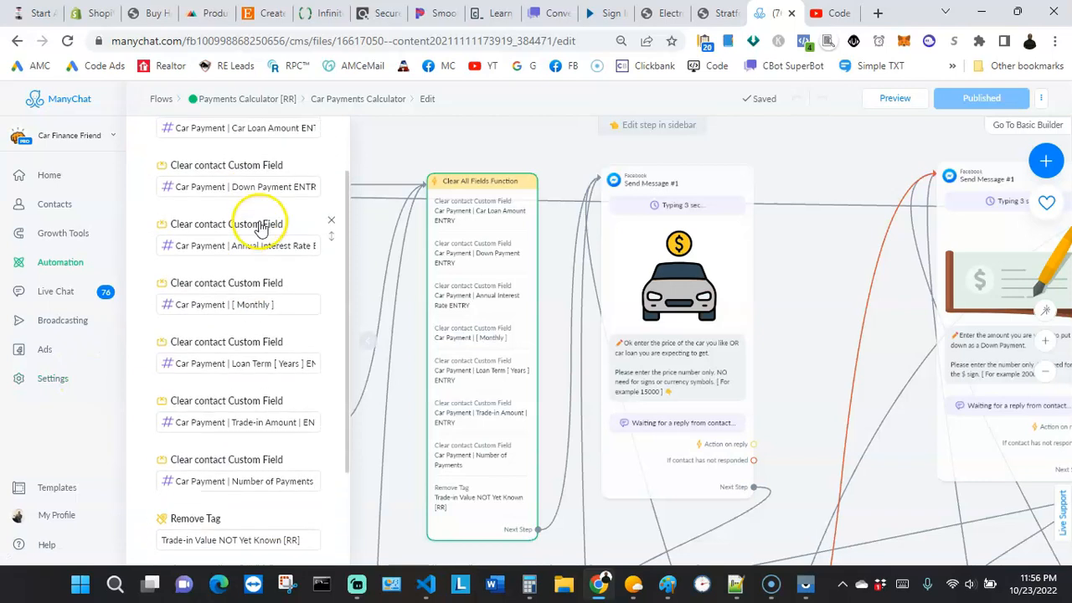
scroll(214, 184, "up", 1)
scroll(214, 251, "down", 1)
scroll(214, 252, "down", 3)
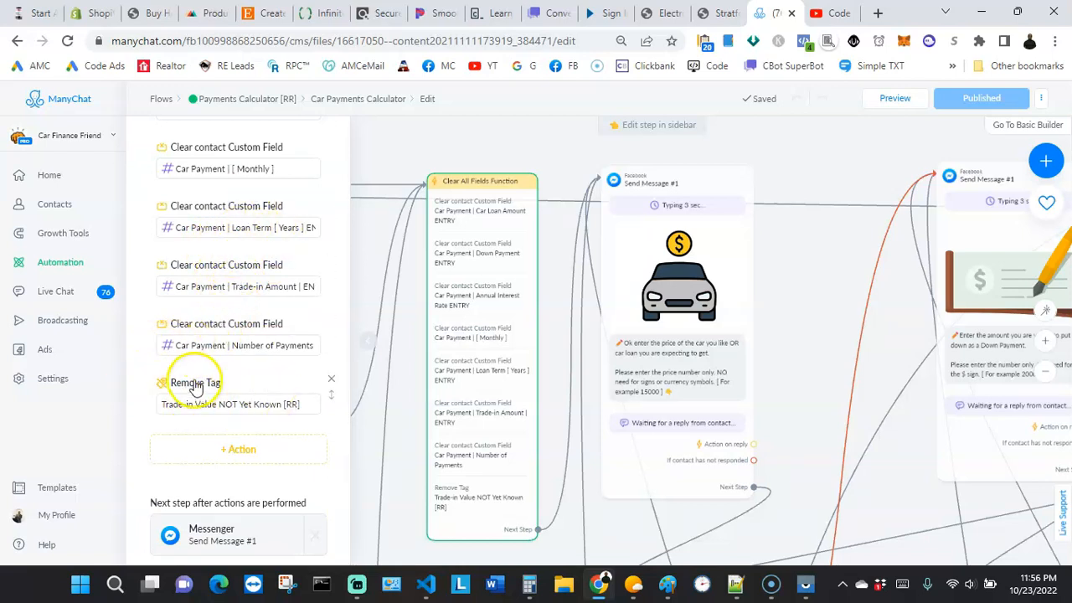
Step: Browse the actions that can be added to the Clear All Fields Function, including Clear Contact Custom Field, without adding one
left_click(240, 452)
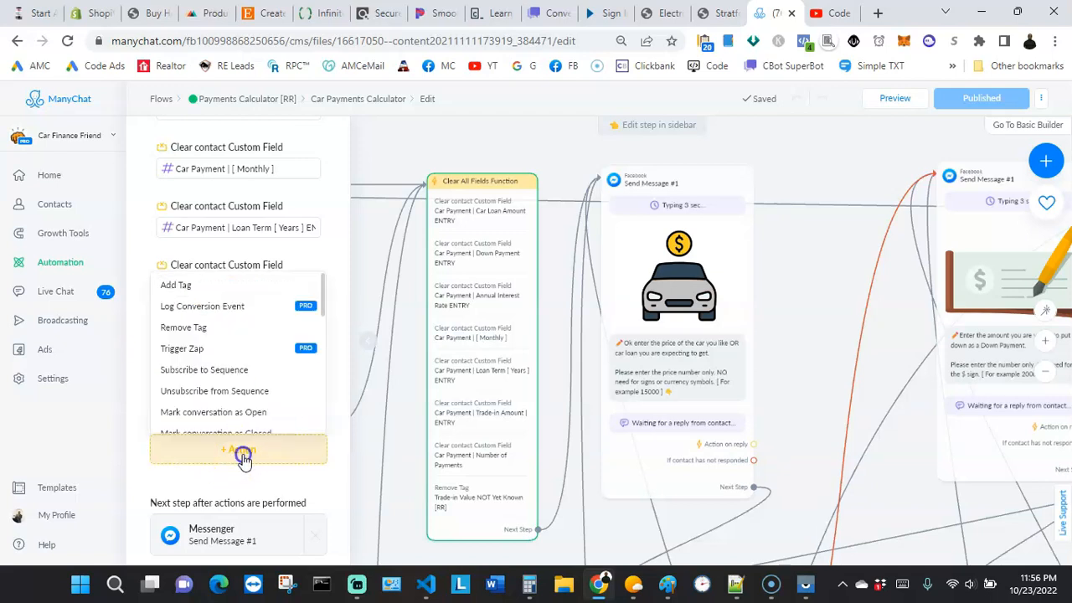
scroll(213, 379, "down", 5)
scroll(212, 329, "down", 3)
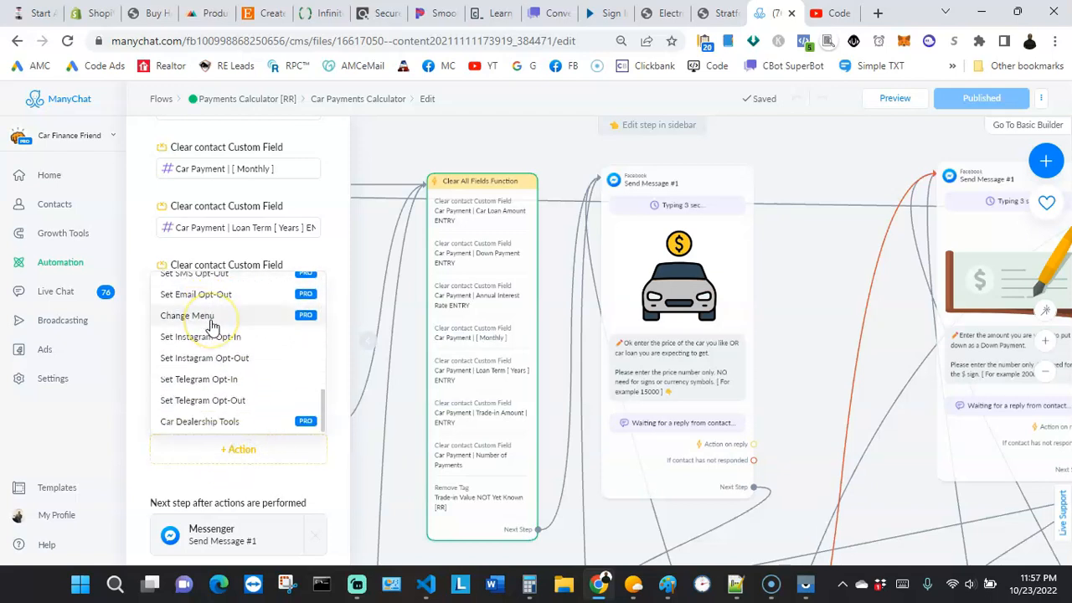
scroll(197, 326, "up", 3)
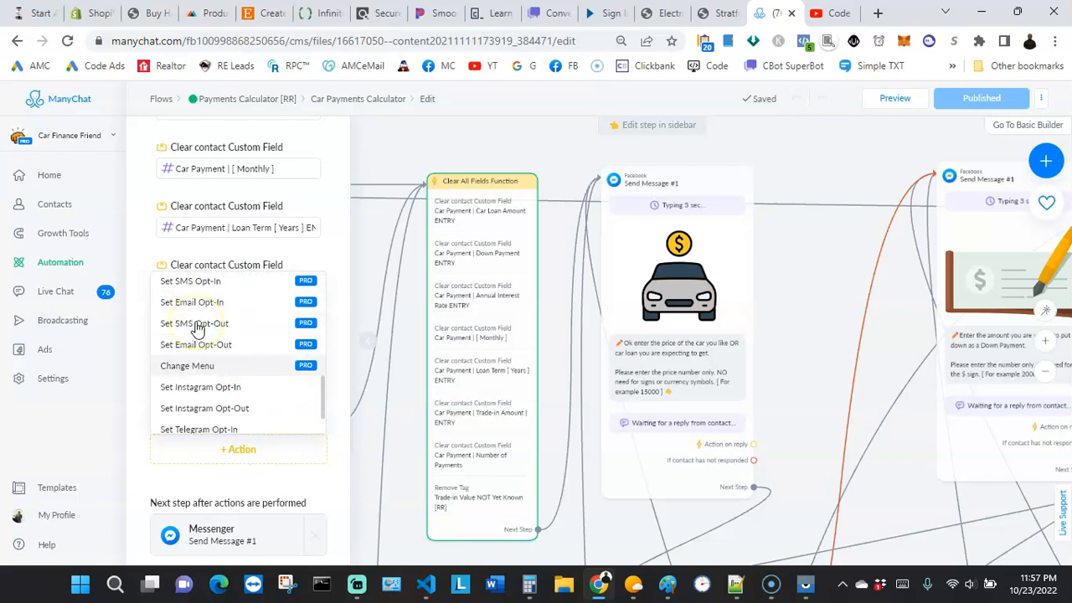
scroll(196, 327, "down", 3)
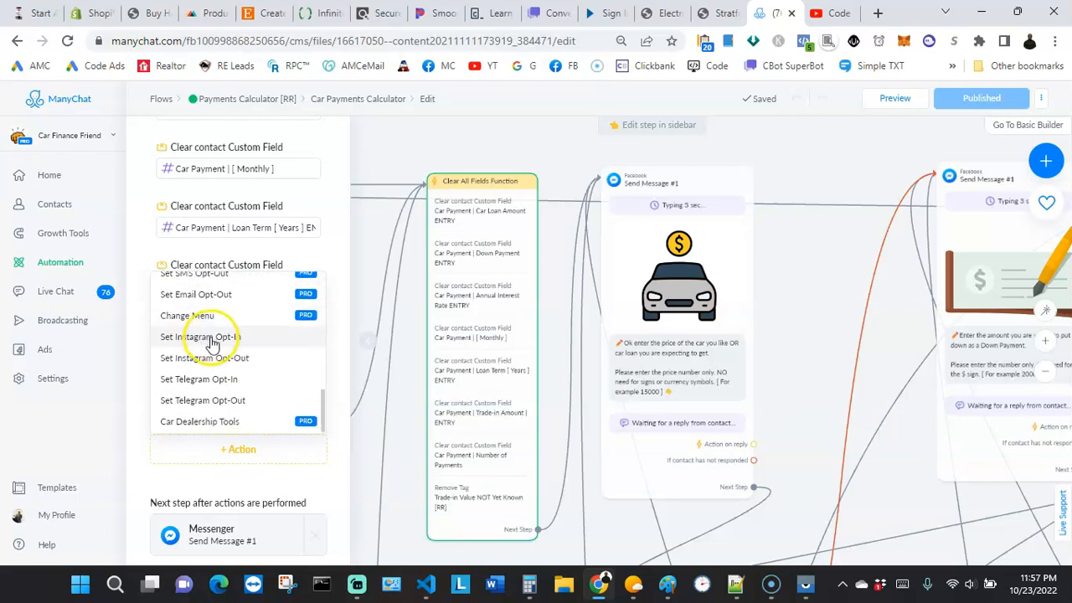
scroll(213, 404, "up", 3)
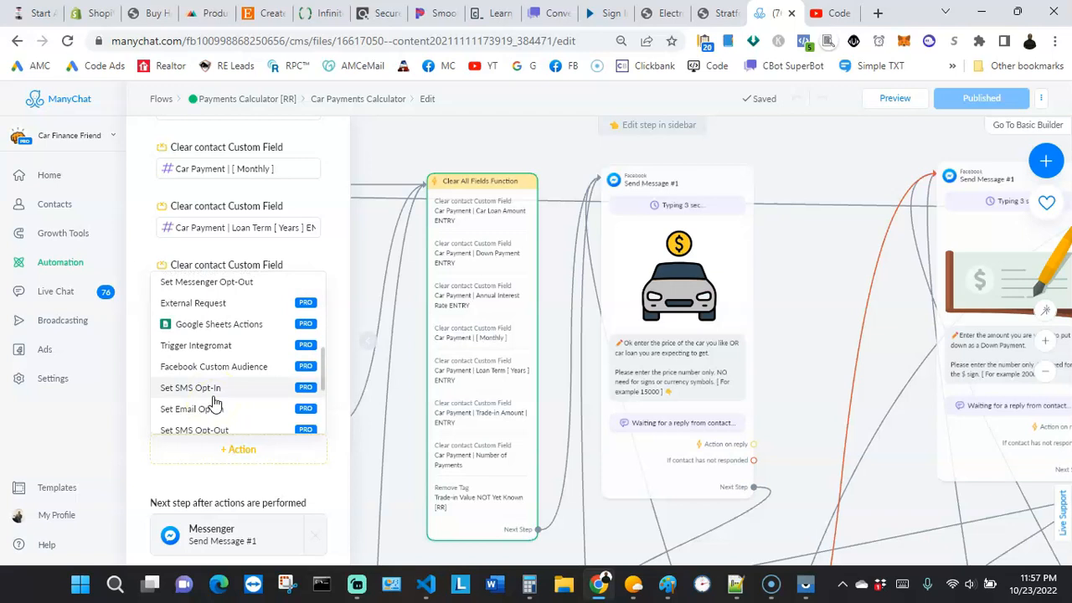
scroll(211, 400, "up", 1)
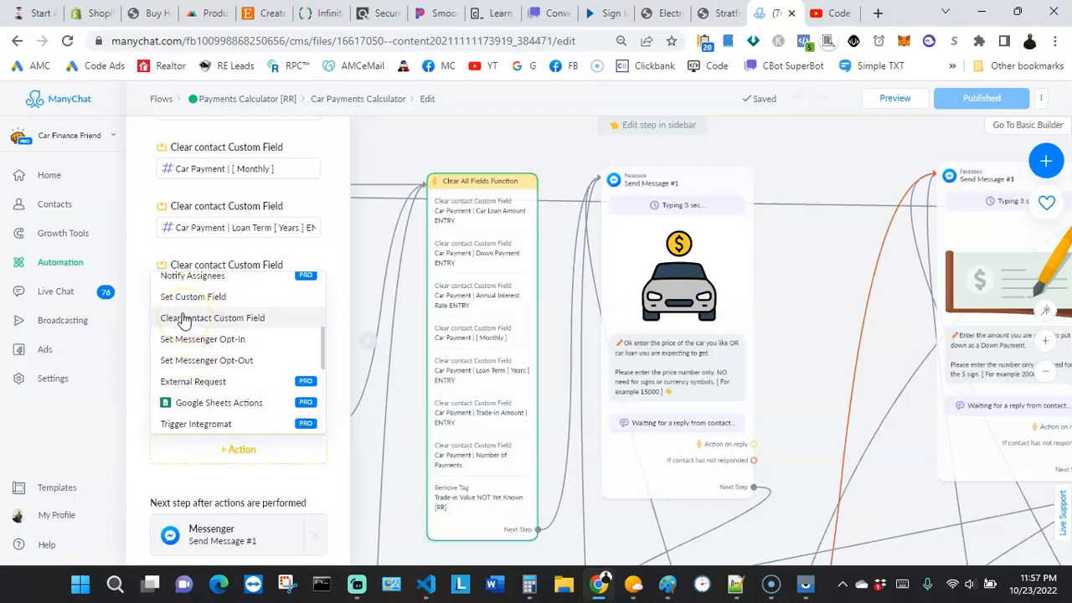
left_click(137, 342)
Step: Relink the Starting Step directly to the opening Send Message step, and reconnect it to Actions #4
scroll(586, 356, "down", 1)
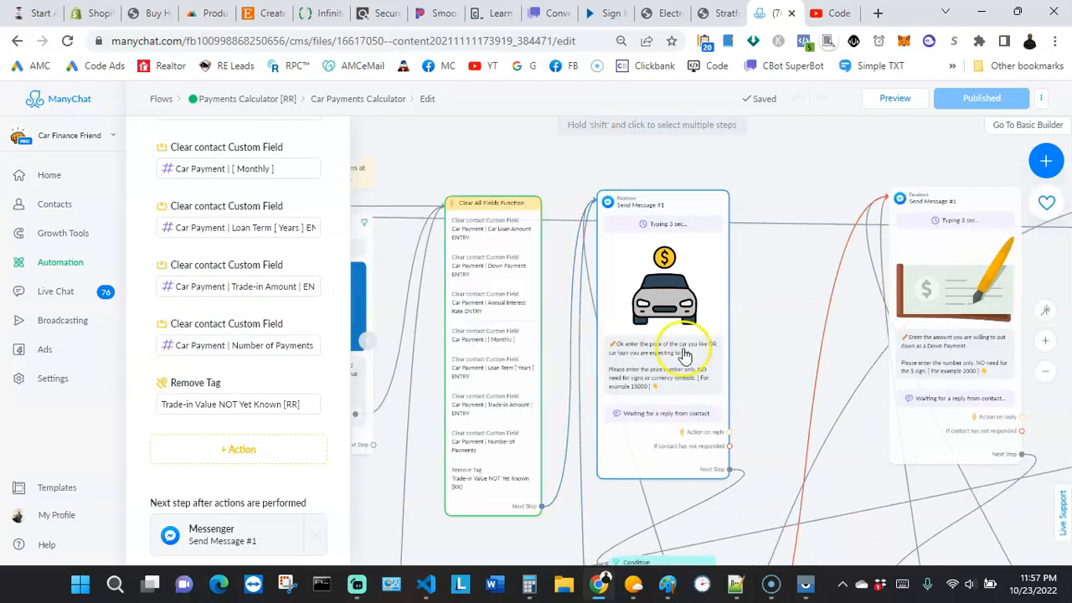
left_click(743, 350)
scroll(737, 352, "down", 2)
left_click(478, 323)
left_click(369, 325)
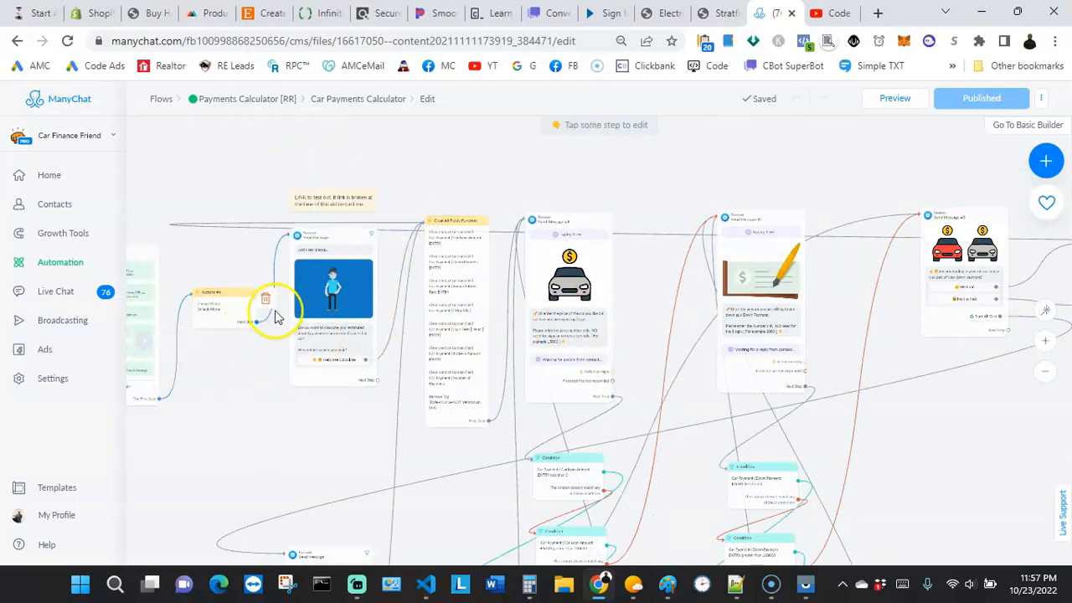
scroll(330, 378, "up", 3)
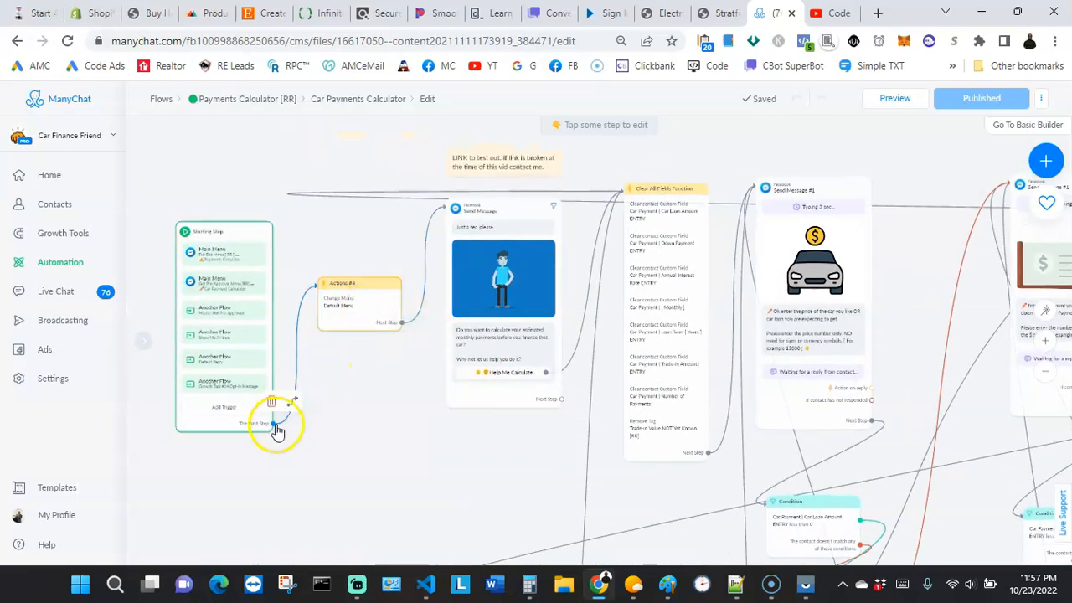
left_click(275, 427)
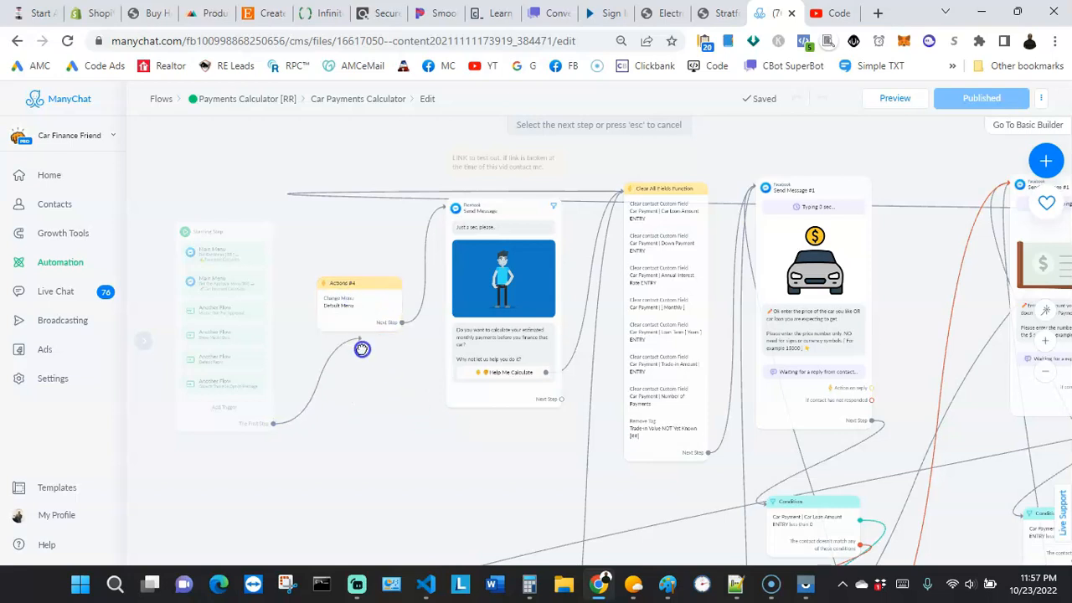
left_click(452, 285)
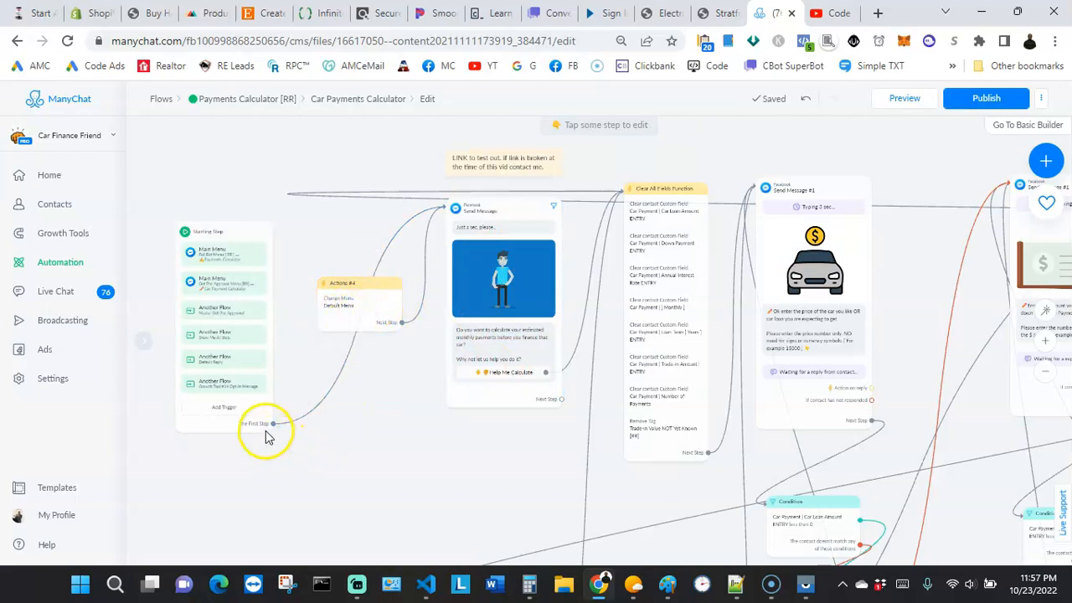
left_click_drag(276, 429, 338, 313)
left_click_drag(371, 407, 289, 405)
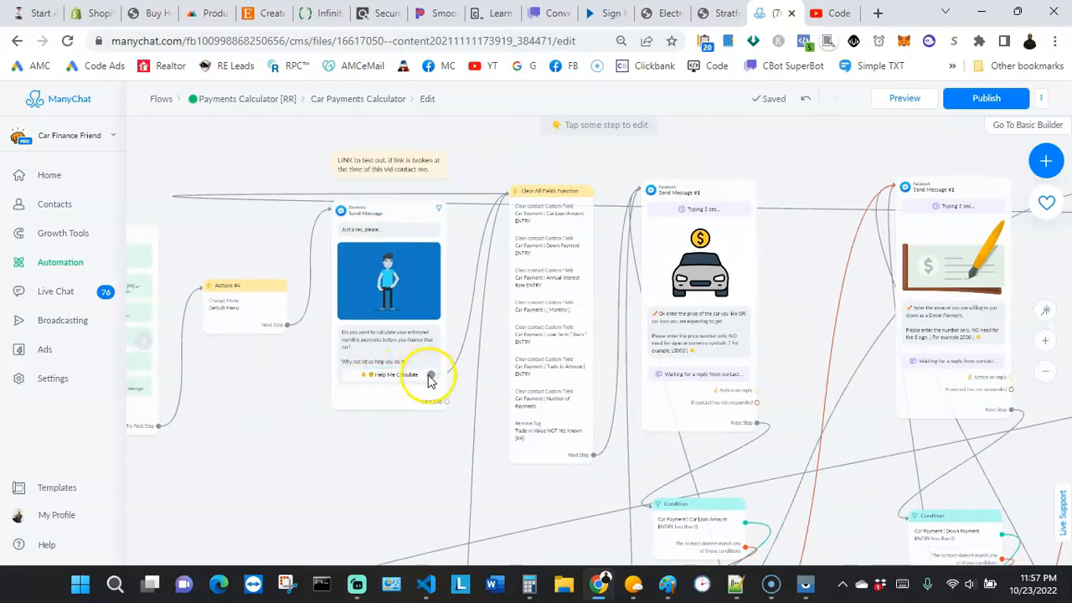
Step: Open the car-price Send Message #1 after the Clear All Fields Function and view the user input settings for its reply
left_click_drag(428, 378, 441, 389)
left_click_drag(500, 310, 509, 279)
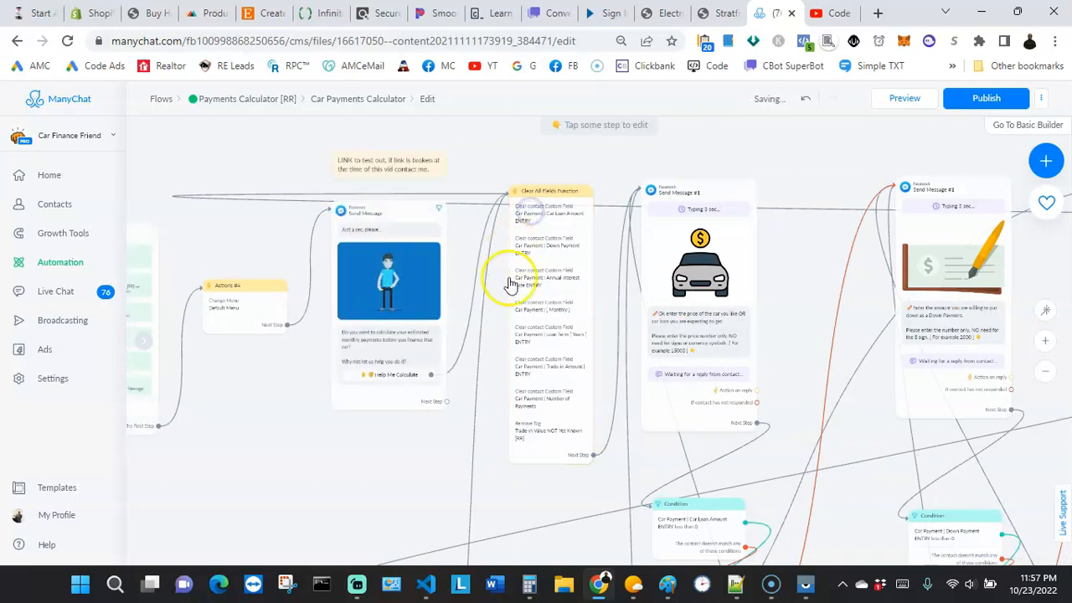
left_click_drag(418, 447, 263, 450)
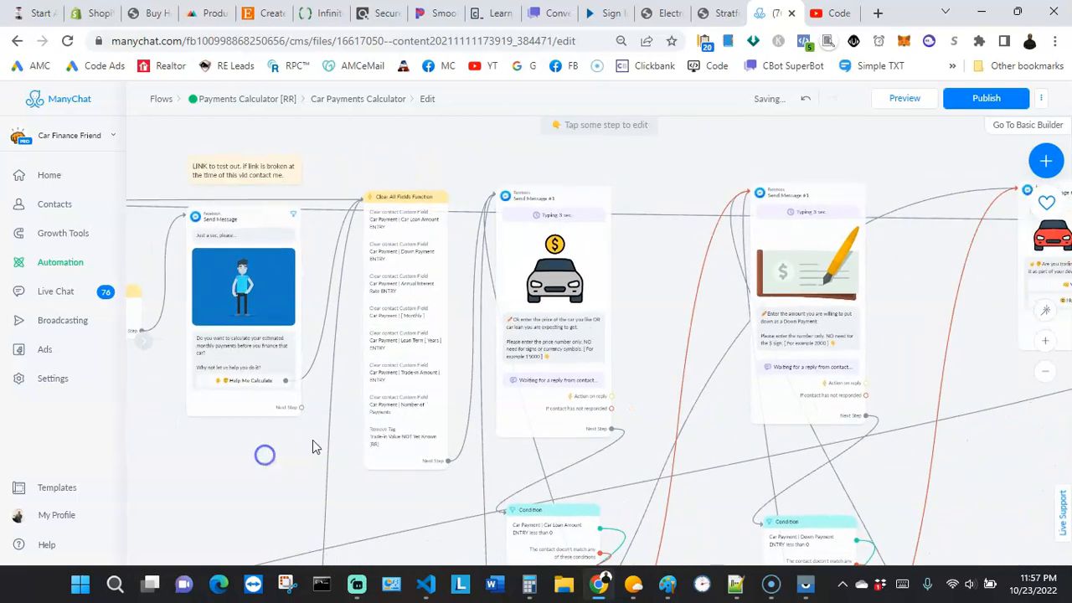
scroll(528, 348, "up", 2)
scroll(527, 348, "up", 1)
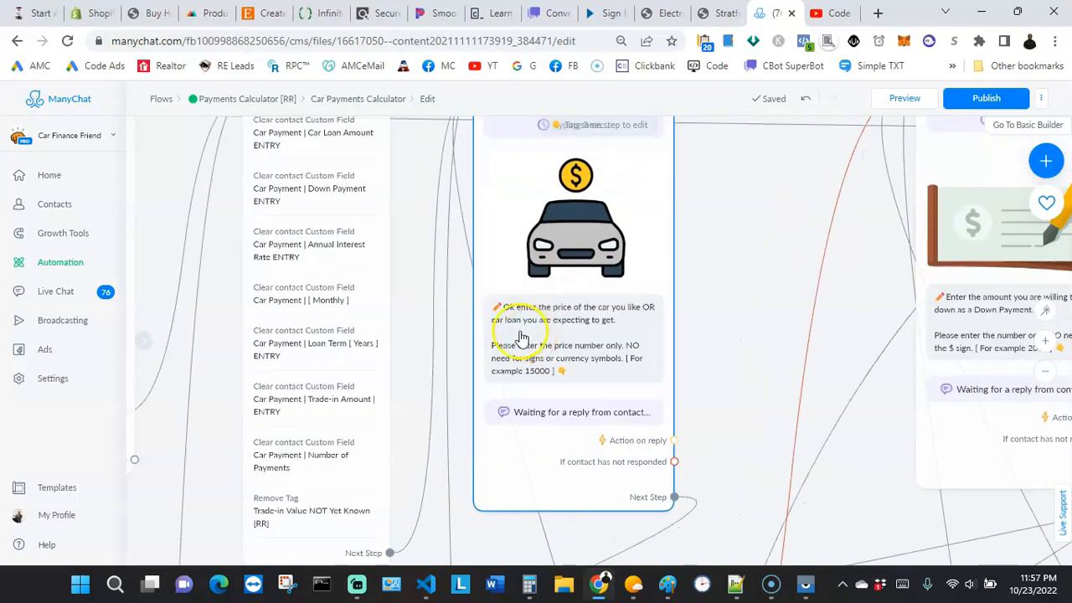
scroll(519, 337, "down", 1)
left_click(515, 312)
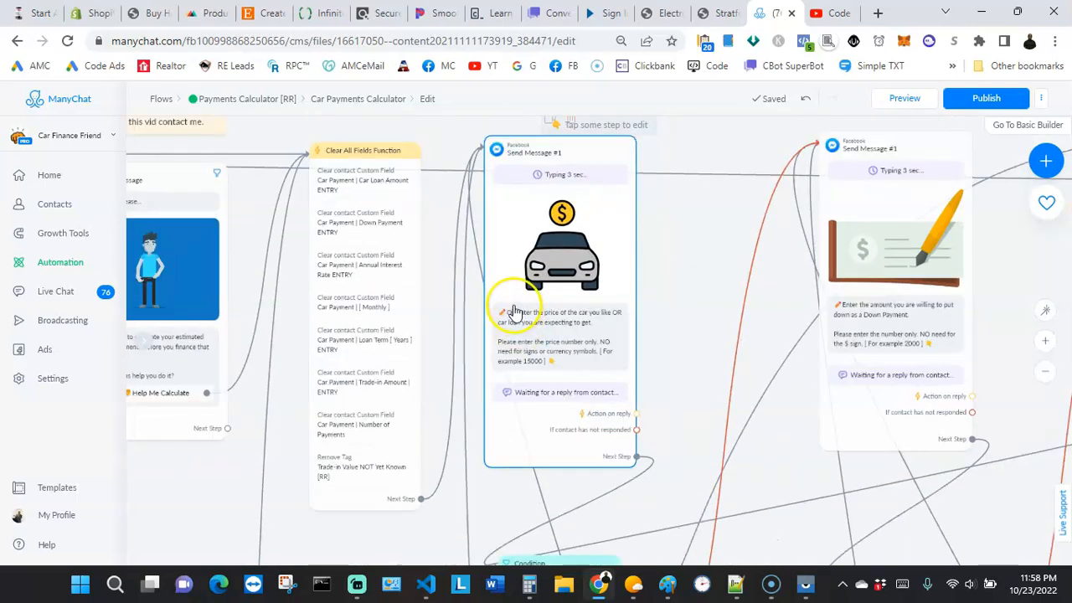
left_click(561, 332)
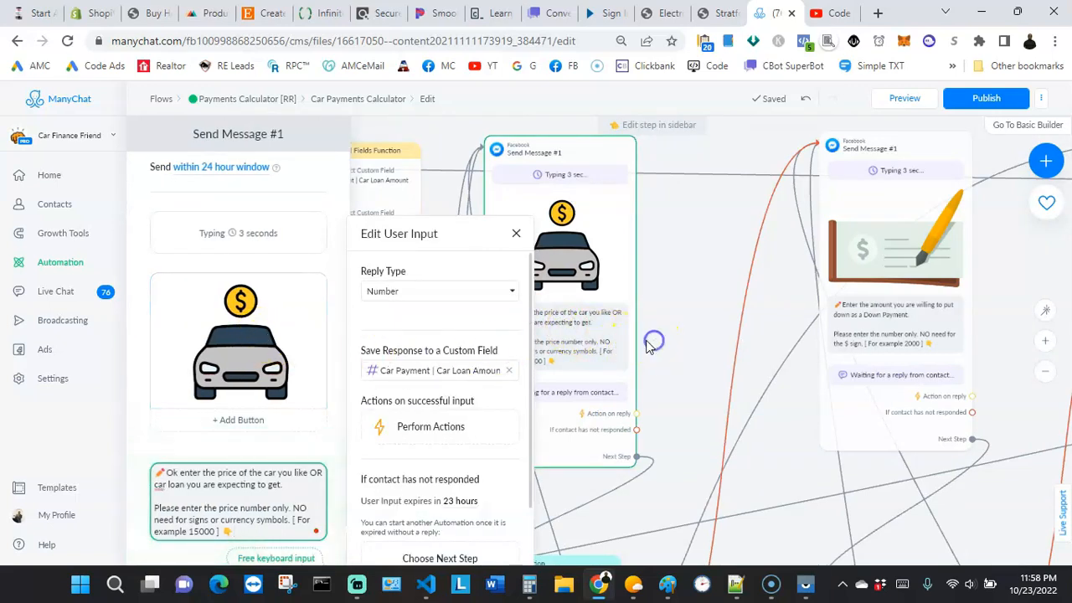
left_click(652, 342)
Step: Reread the car-price question and check which custom field its user input saves the response to
scroll(515, 331, "up", 1)
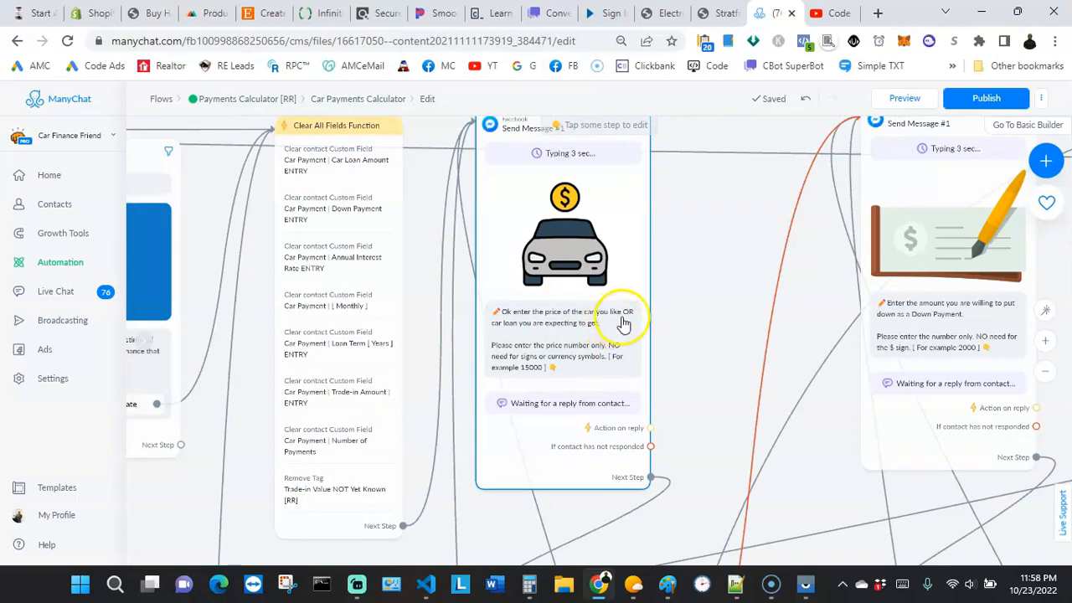
scroll(536, 339, "down", 1)
scroll(535, 339, "up", 3)
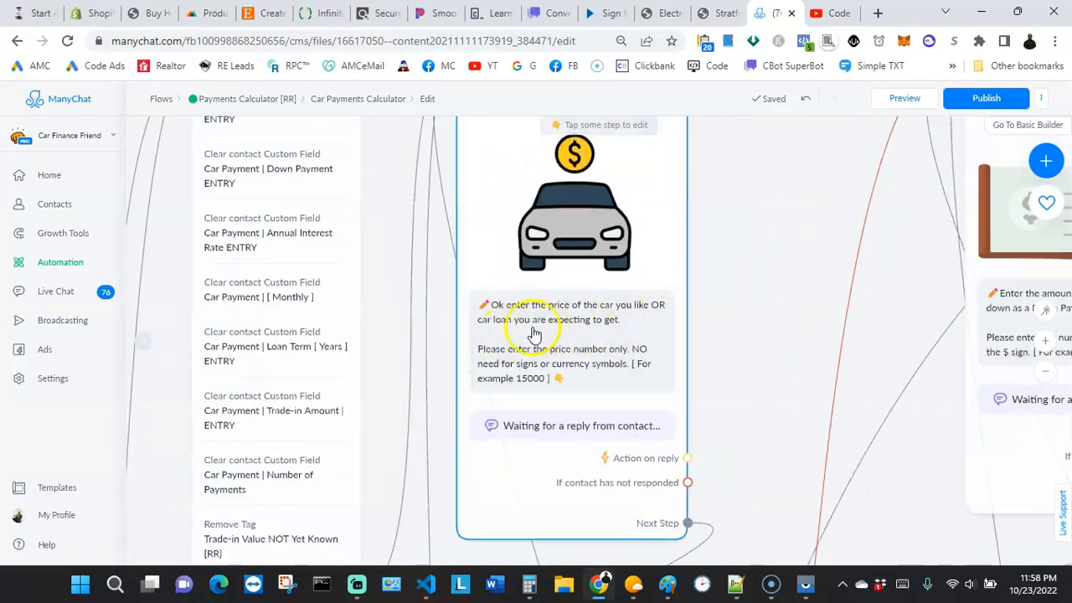
scroll(552, 341, "down", 2)
scroll(553, 342, "down", 4)
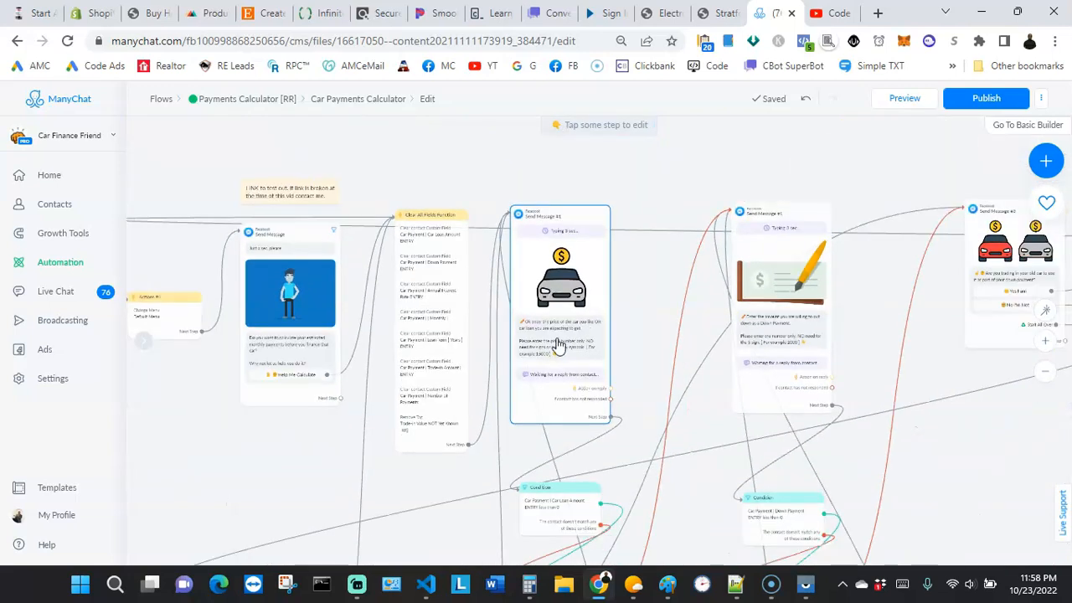
left_click(559, 344)
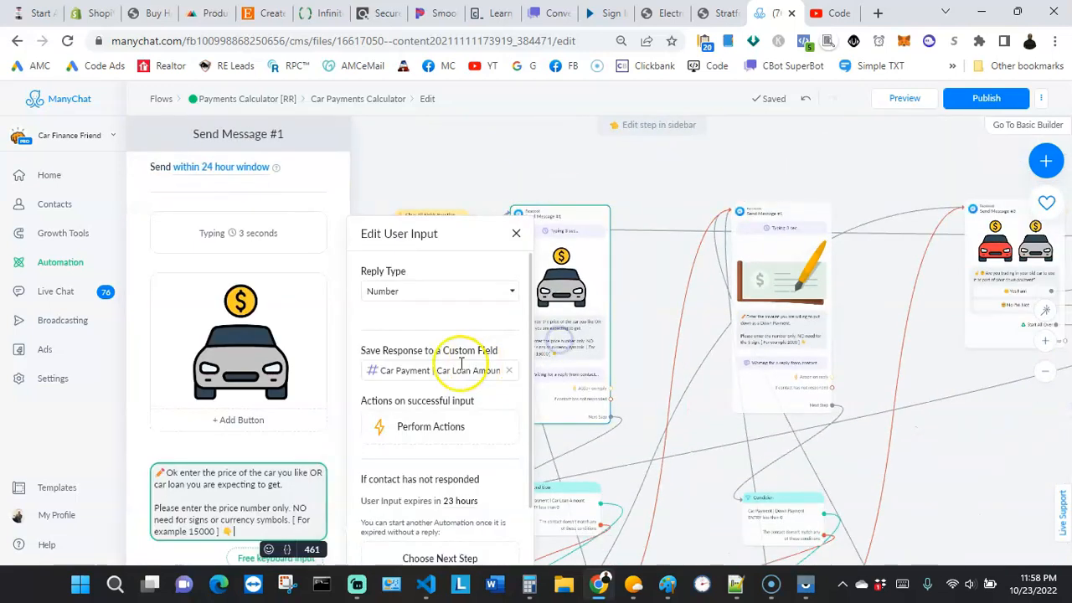
left_click(636, 373)
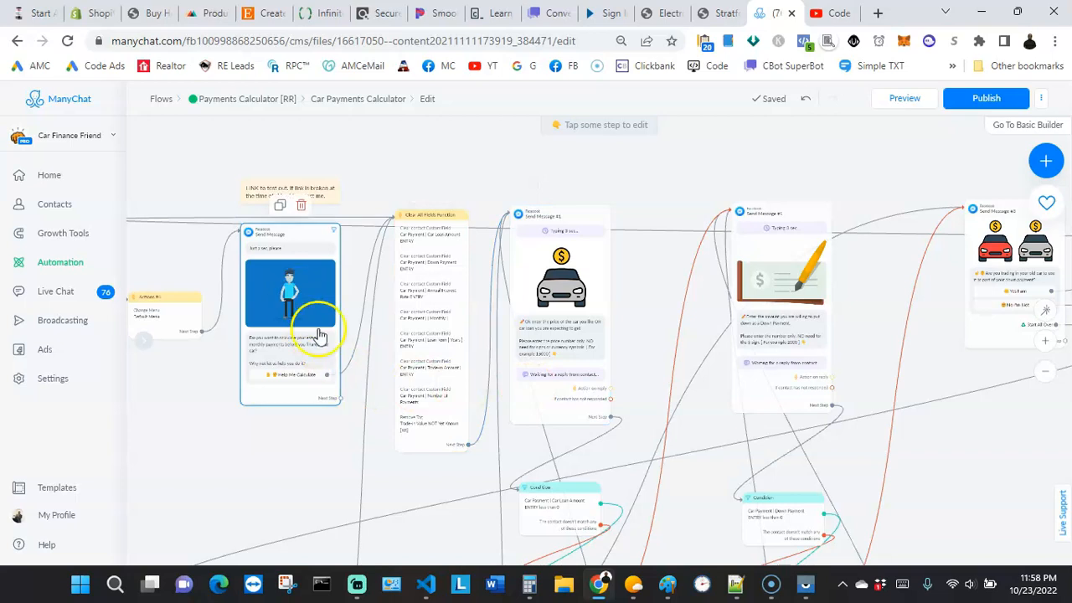
Step: Add a blank Messenger message to the canvas, look over its available content blocks, including User Input, and delete it
scroll(581, 383, "down", 1)
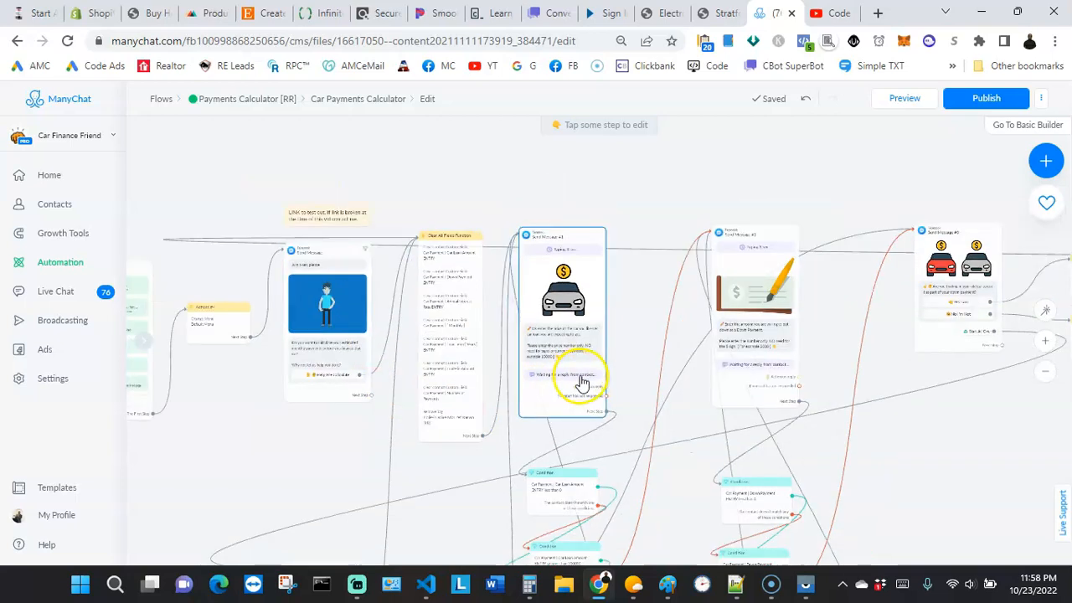
right_click(324, 437)
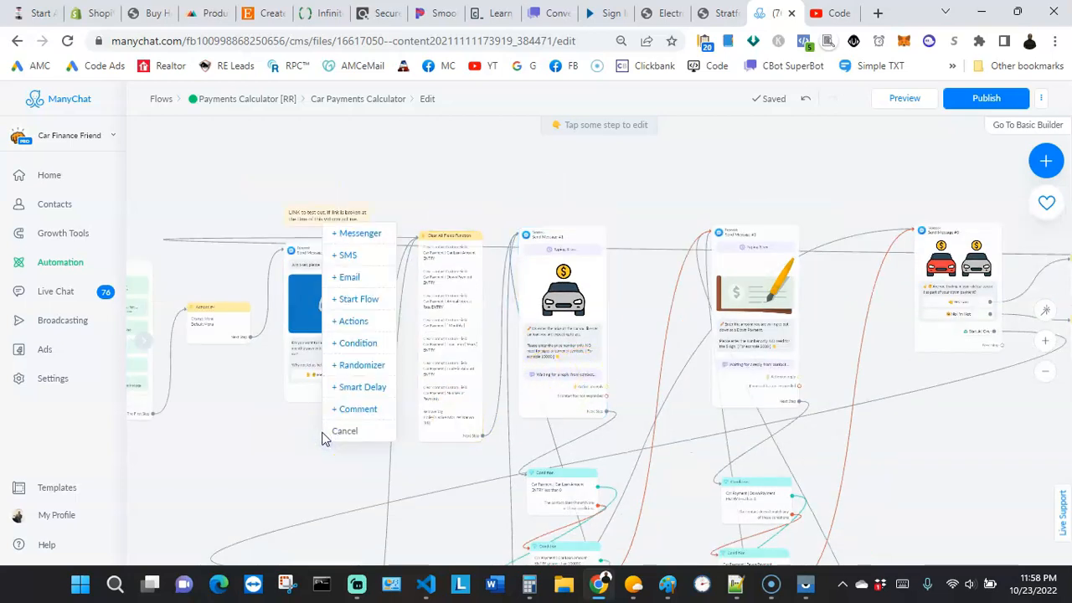
left_click(355, 236)
left_click(214, 226)
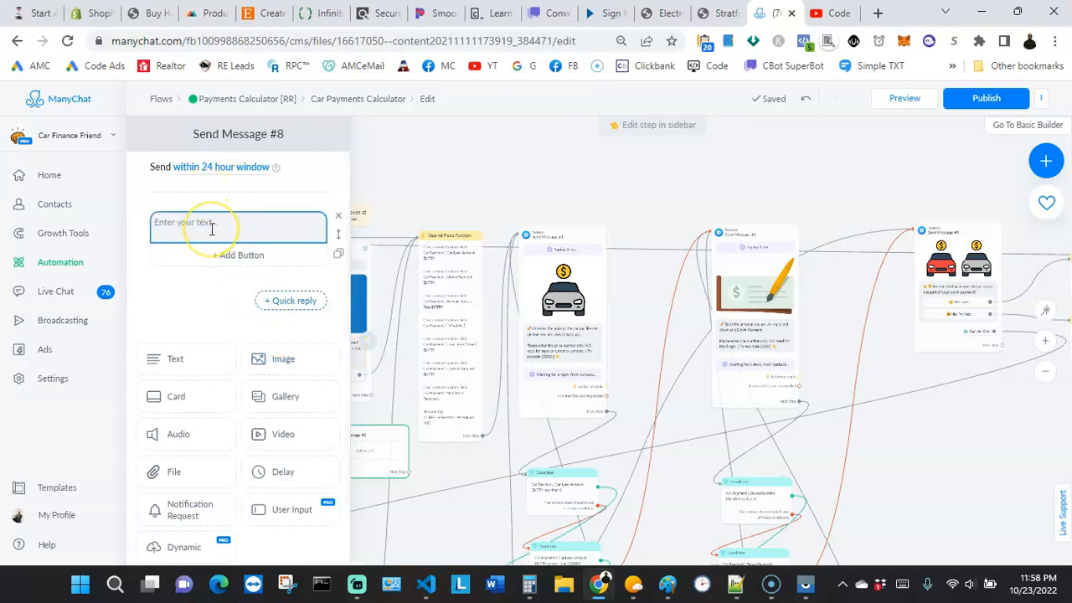
left_click(186, 289)
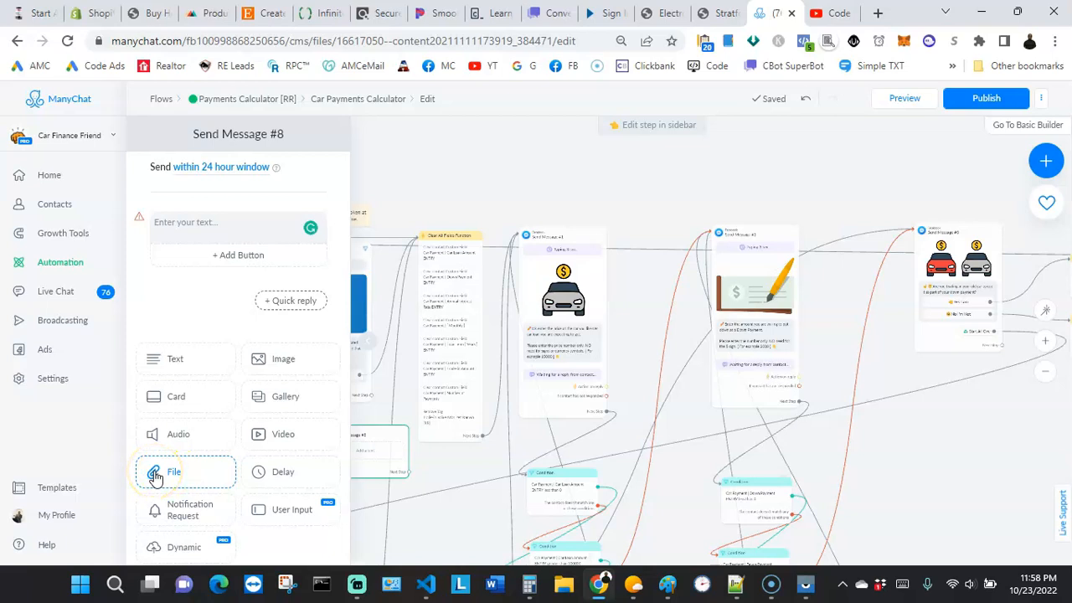
left_click(194, 441)
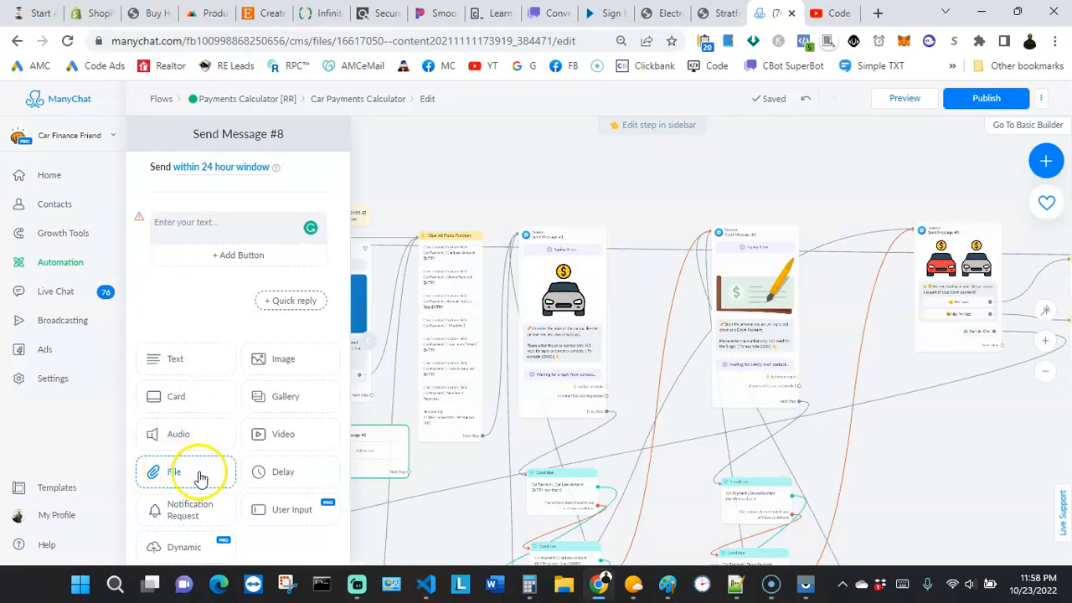
left_click(447, 515)
mouse_move(359, 457)
left_click(379, 410)
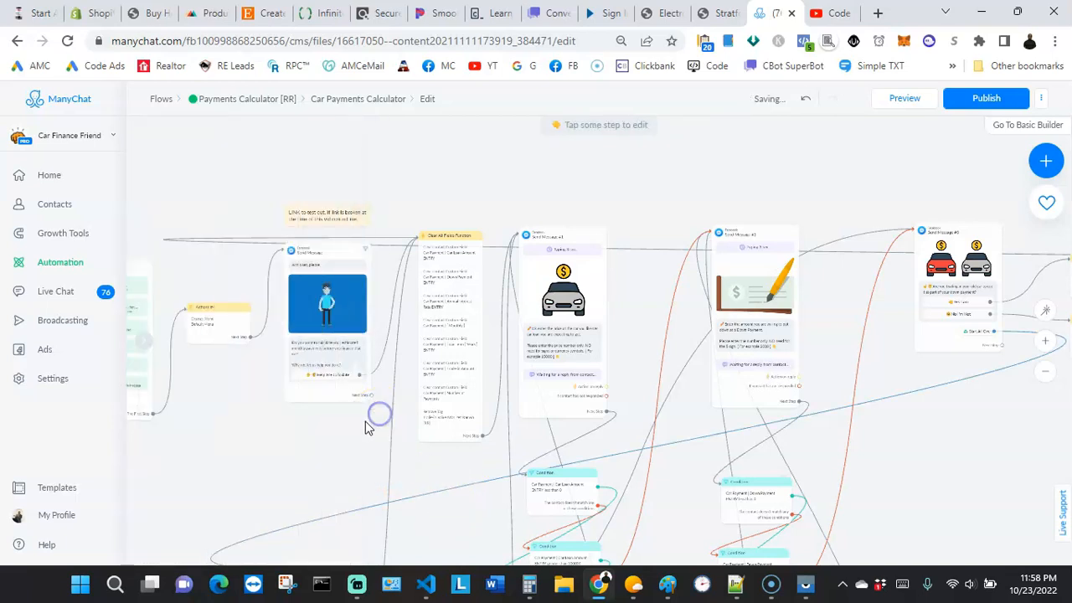
Step: Follow the car-price message's next step to the Condition testing whether Car Loan Amount ENTRY is less than 0
scroll(632, 313, "up", 5)
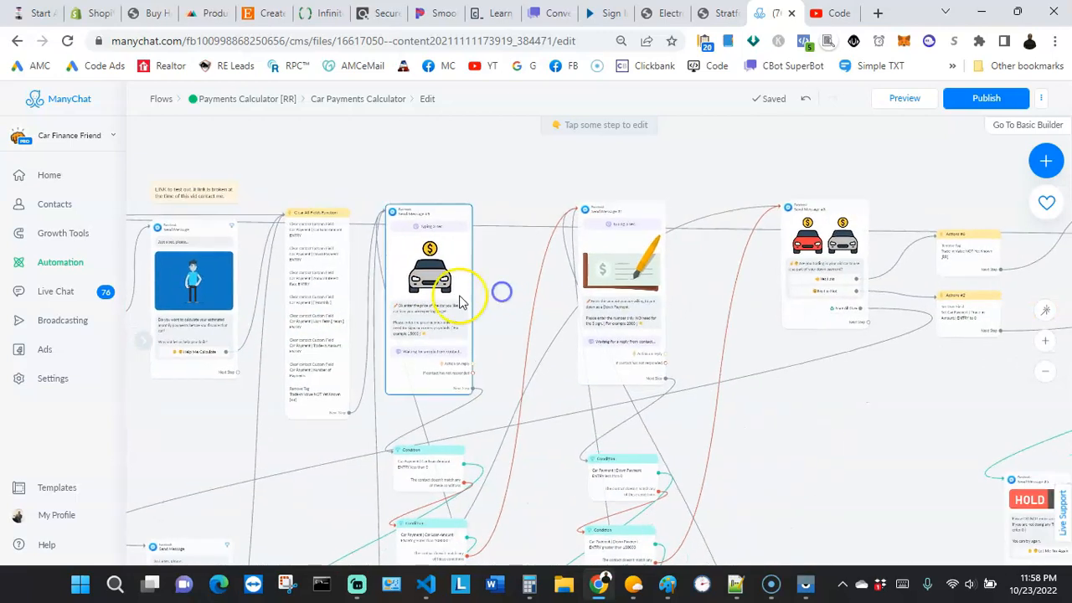
scroll(444, 306, "up", 2)
scroll(396, 342, "up", 1)
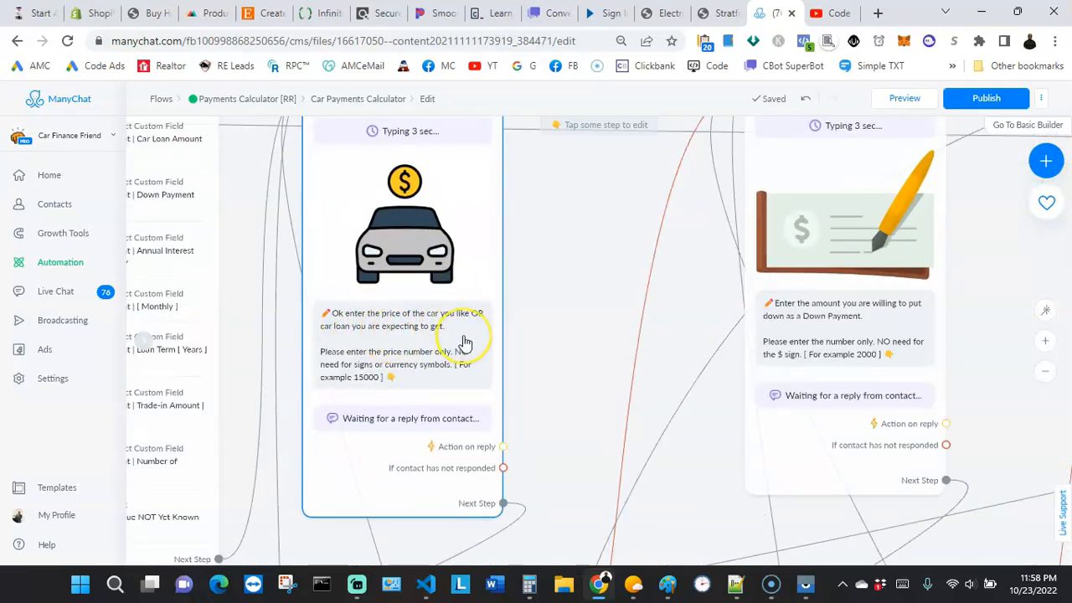
scroll(538, 361, "down", 2)
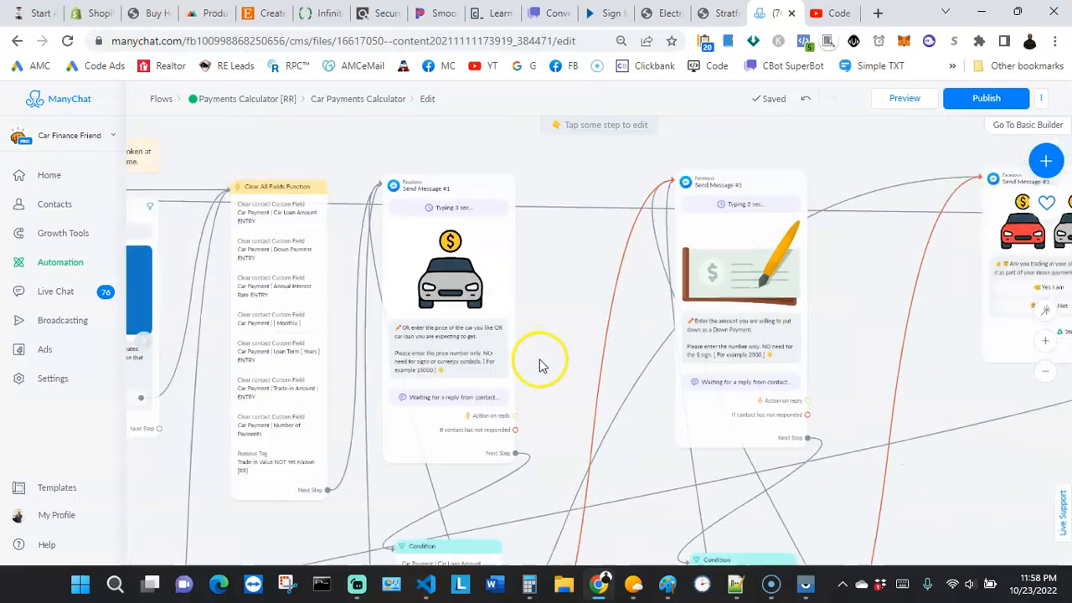
scroll(536, 351, "down", 3)
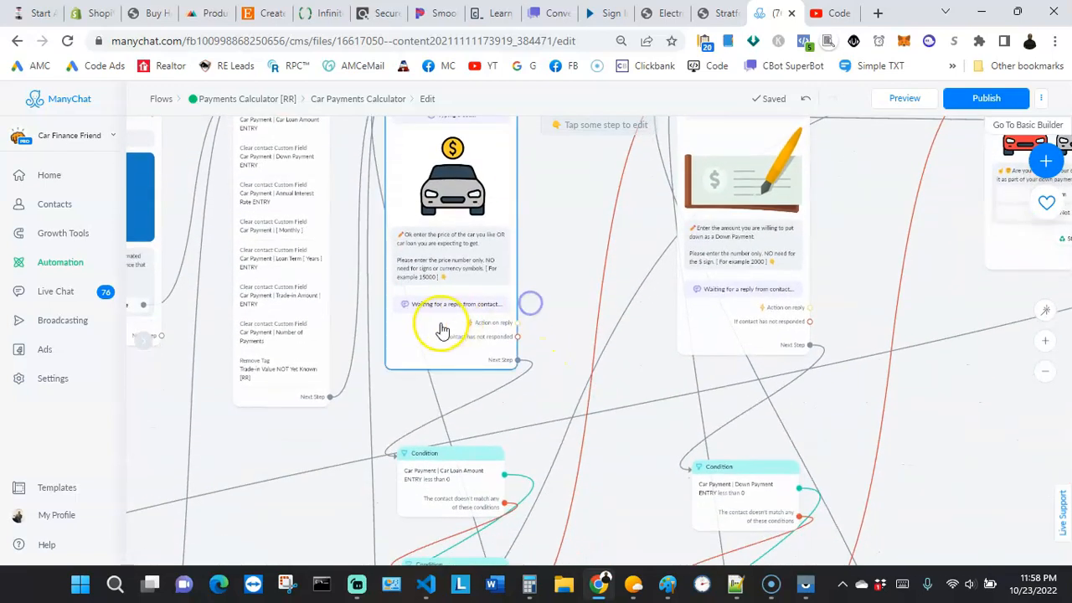
left_click_drag(501, 408, 508, 342)
scroll(469, 406, "up", 3)
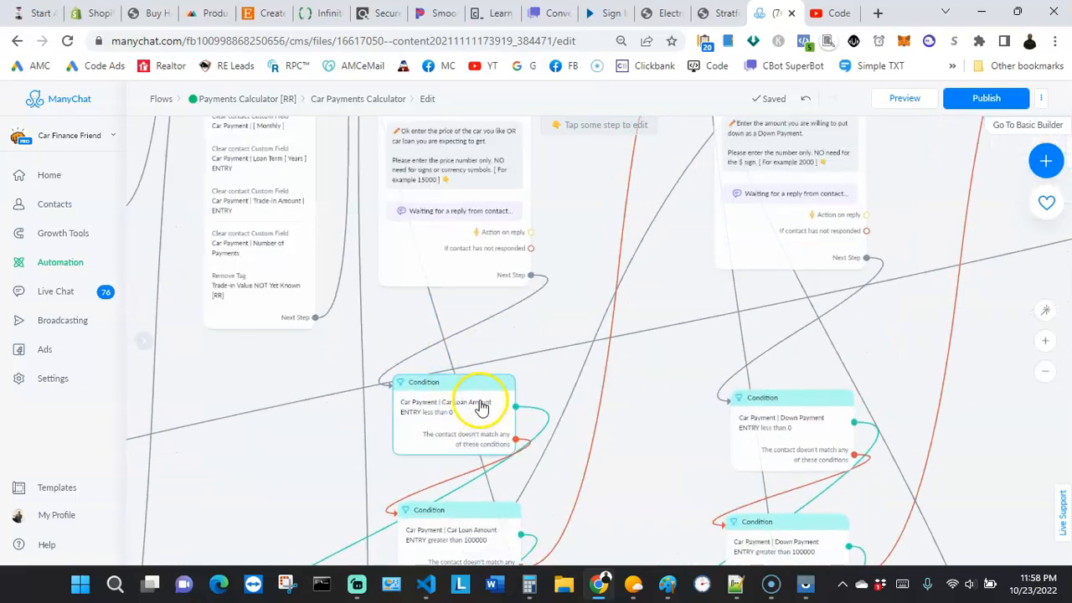
scroll(481, 406, "up", 1)
scroll(474, 393, "down", 2)
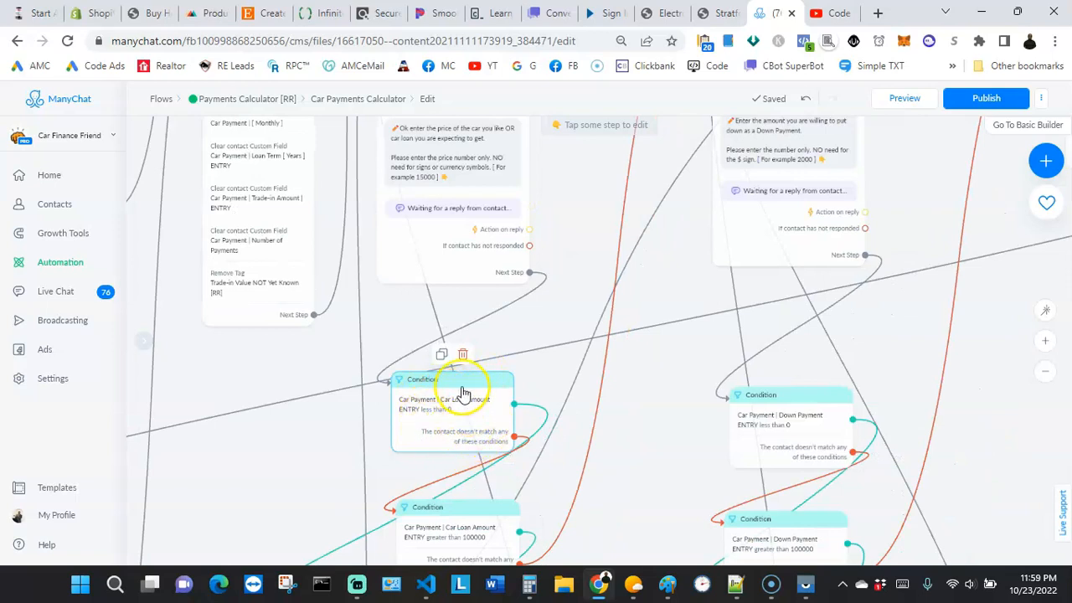
scroll(470, 412, "up", 2)
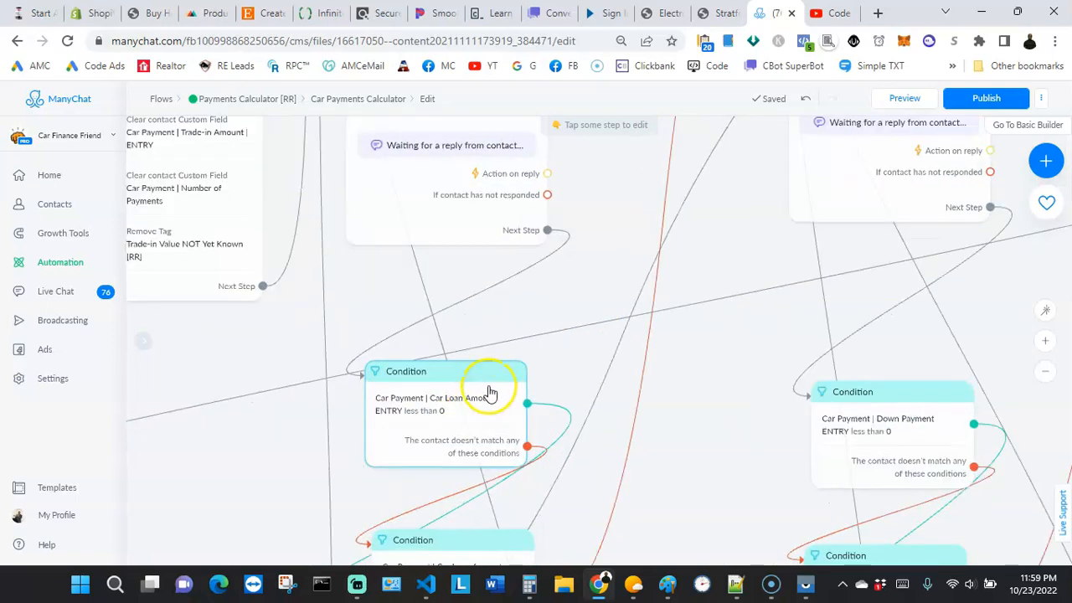
left_click_drag(545, 292, 607, 241)
left_click(527, 356)
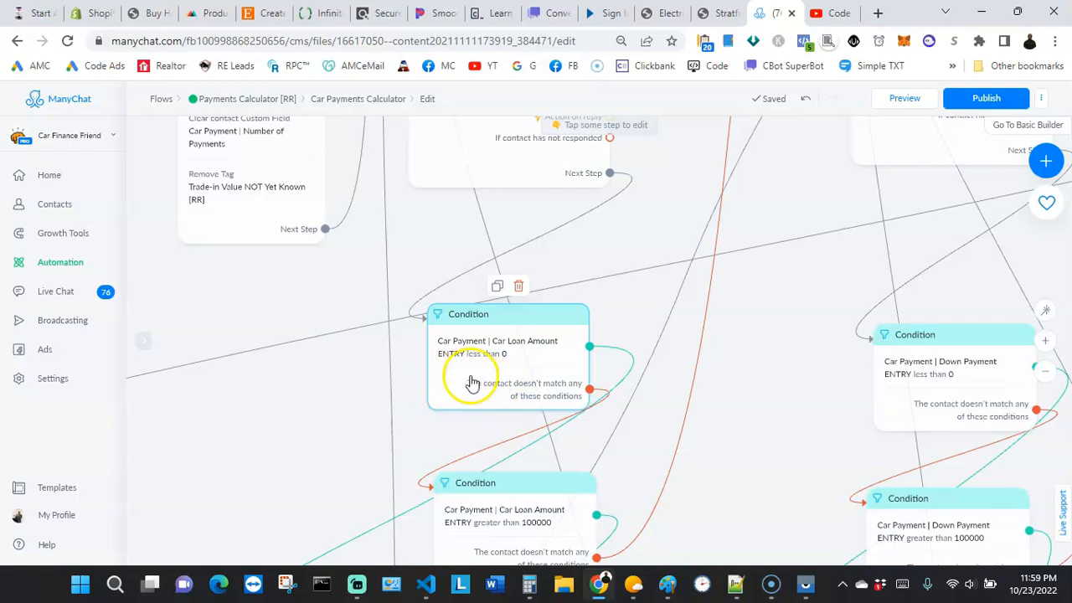
Step: Trace the matching branch of the less-than-0 loan amount Condition to its HOLD ON message and read the text
scroll(473, 382, "down", 1)
left_click_drag(418, 413, 417, 340)
scroll(506, 317, "down", 1)
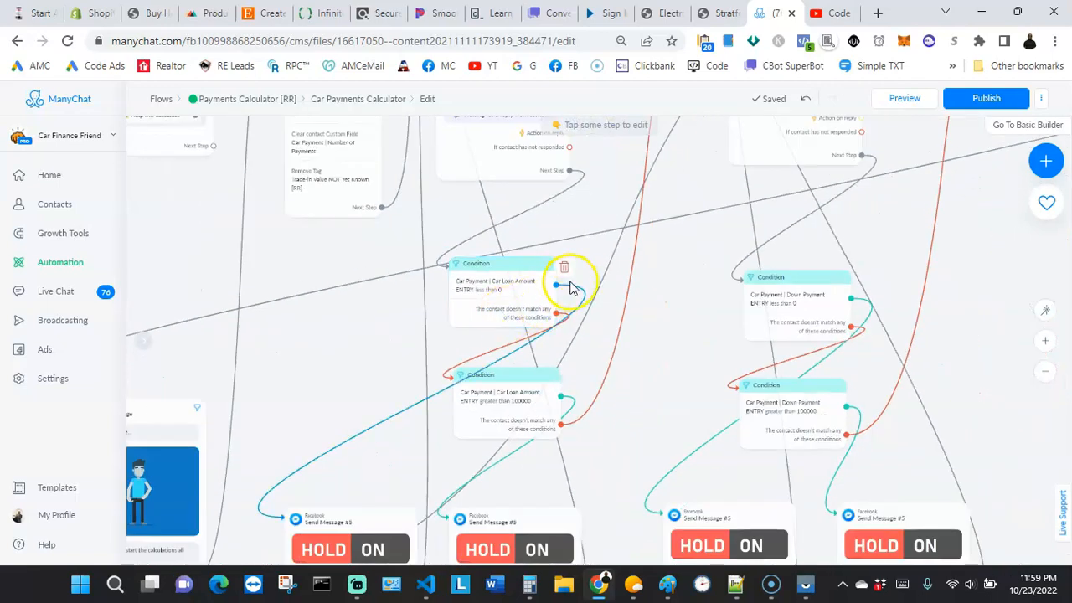
scroll(368, 435, "down", 2)
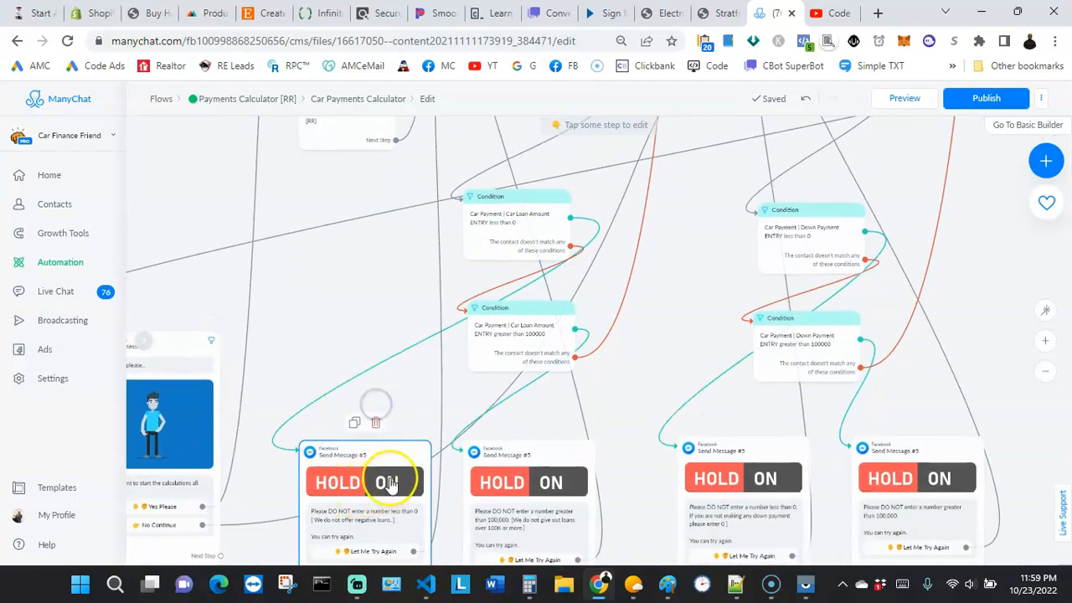
scroll(406, 371, "down", 1)
left_click(371, 431)
mouse_move(354, 467)
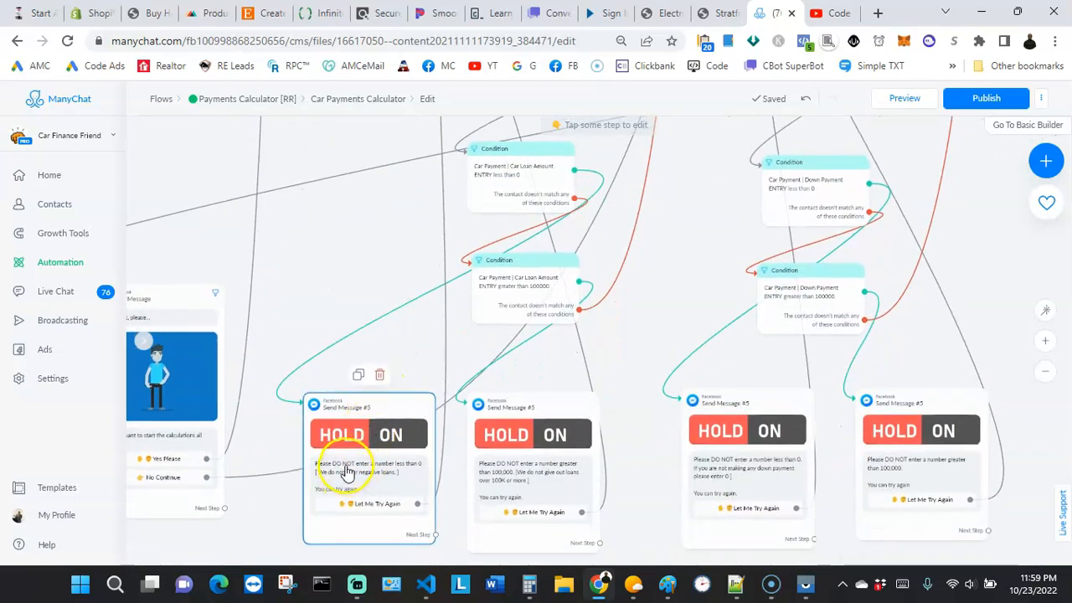
Step: Examine the negative-number HOLD ON message's Let Me Try Again button and trace its link back to the car-price question
scroll(354, 467, "up", 1)
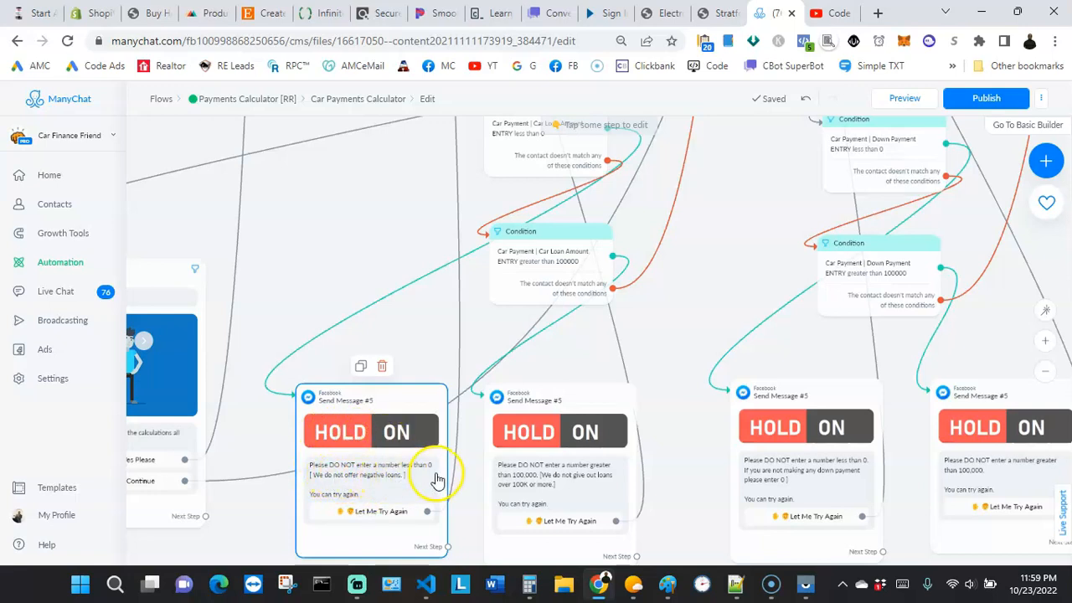
scroll(377, 469, "down", 1)
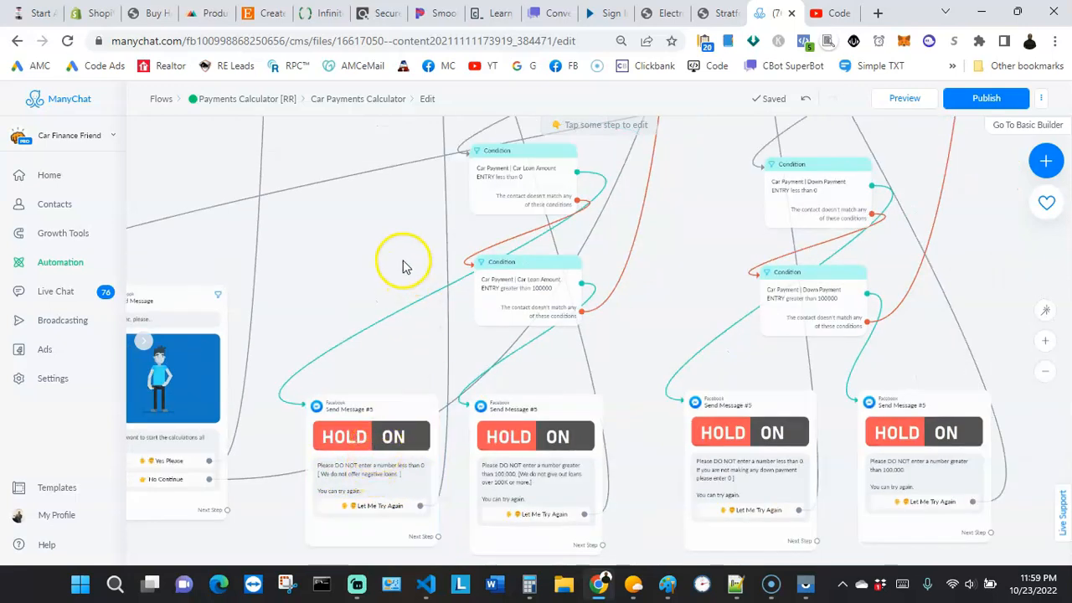
scroll(380, 512, "up", 2)
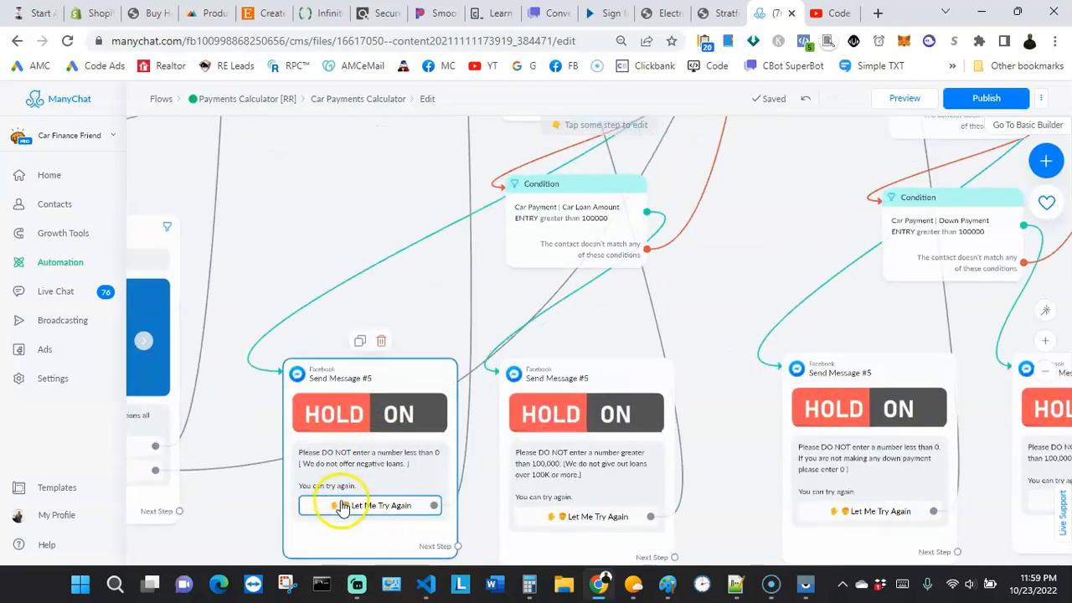
scroll(390, 419, "down", 2)
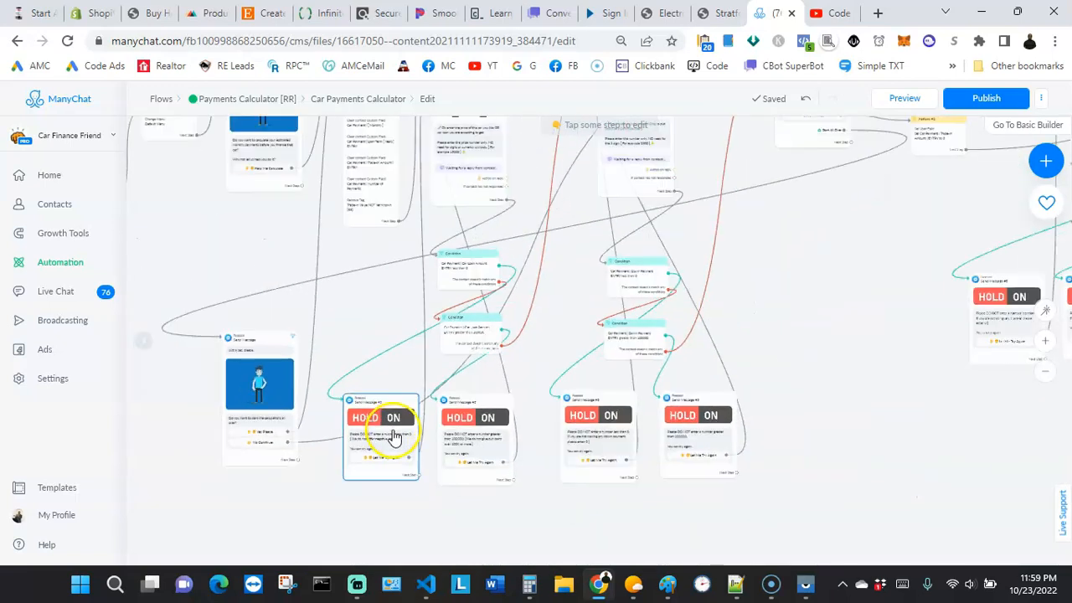
scroll(388, 452, "up", 3)
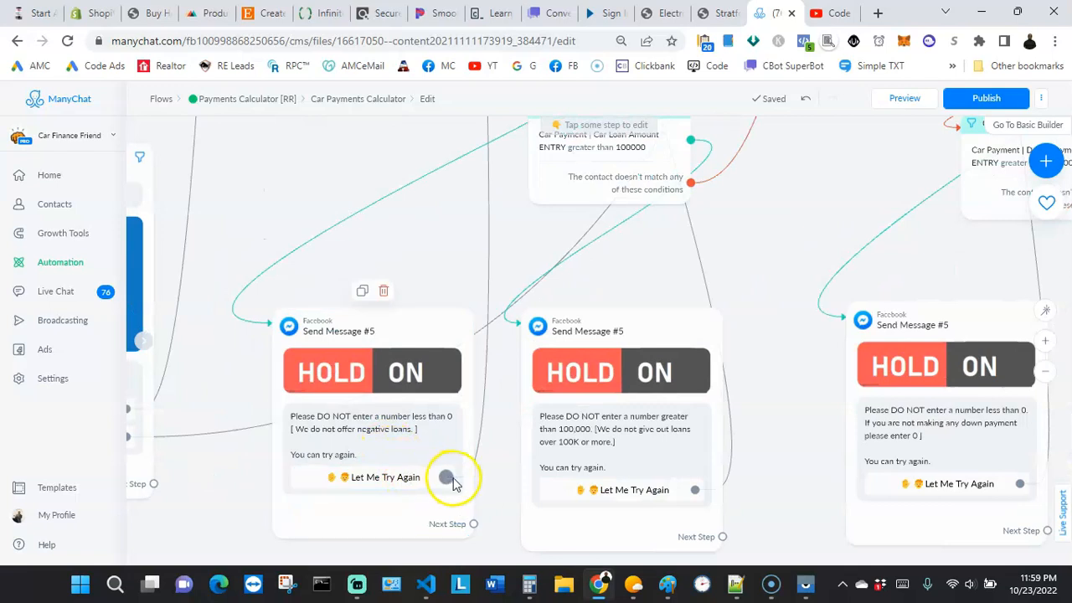
scroll(450, 478, "down", 2)
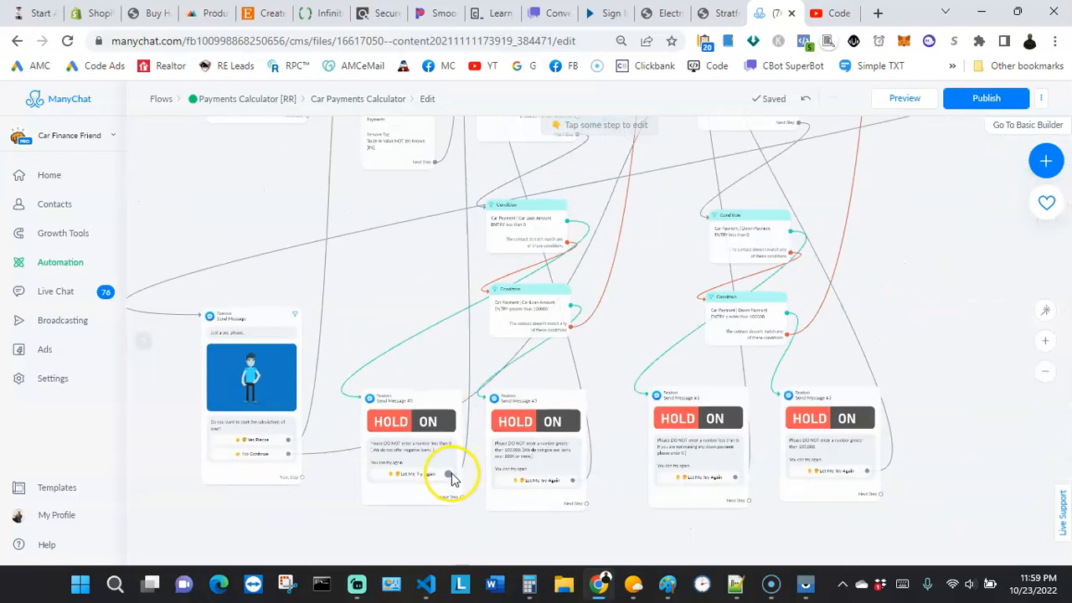
scroll(390, 411, "up", 2)
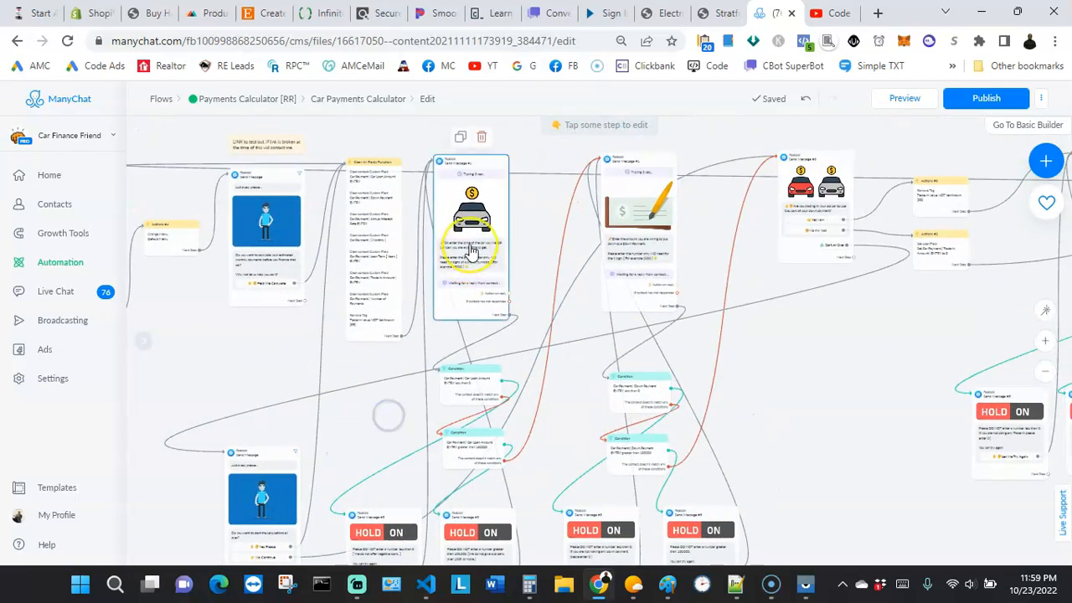
scroll(471, 252, "up", 2)
scroll(471, 251, "up", 1)
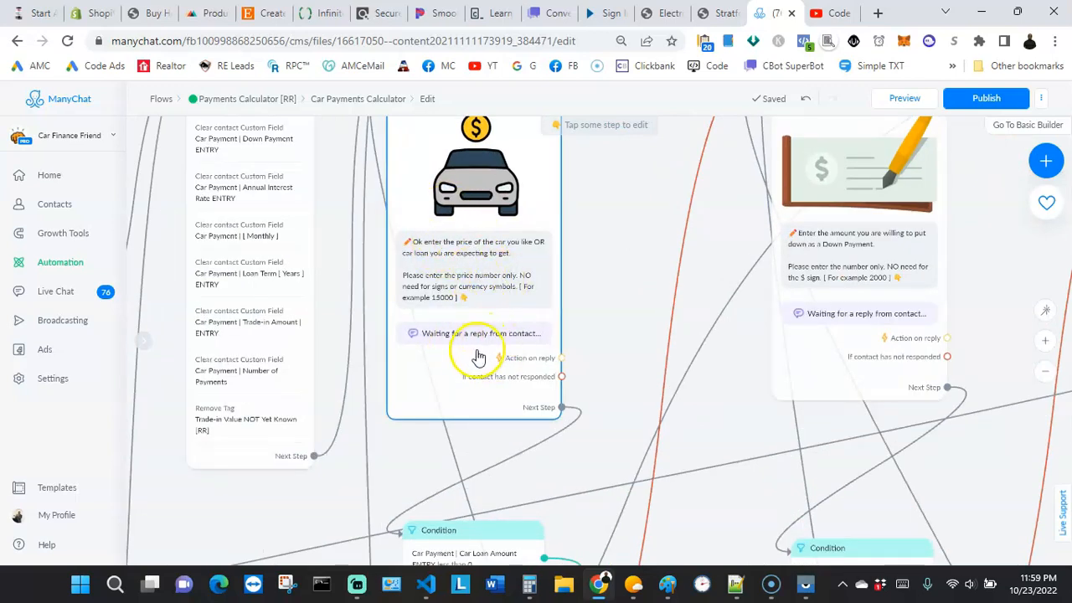
Step: Switch to the mirrored phone's Messenger chat and restart the calculator with Start All Over, confirming with Yes Please
scroll(486, 347, "down", 3)
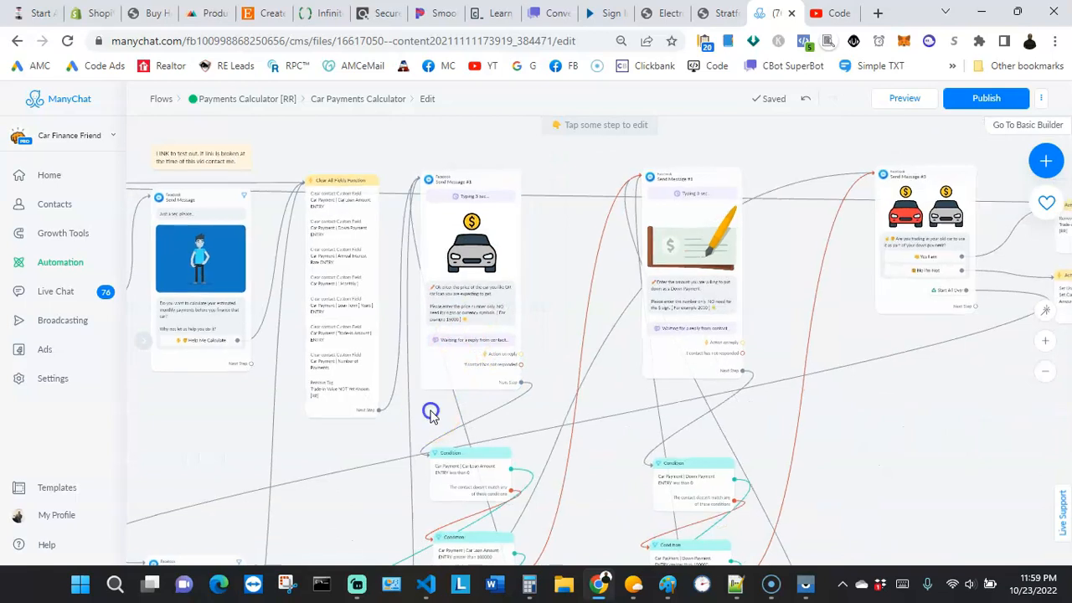
left_click_drag(430, 411, 430, 338)
left_click(805, 583)
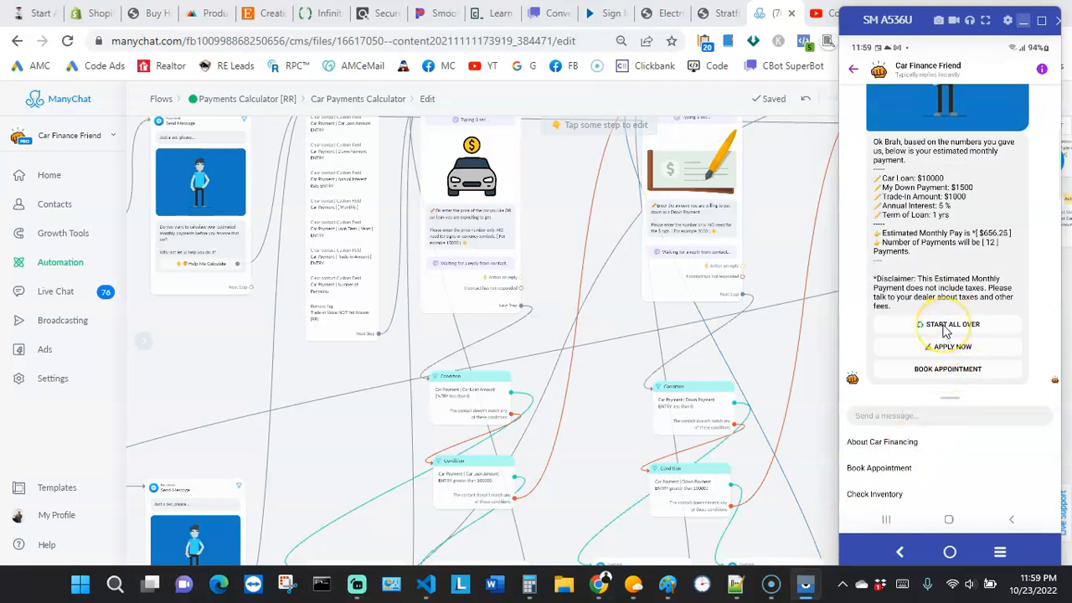
left_click(943, 326)
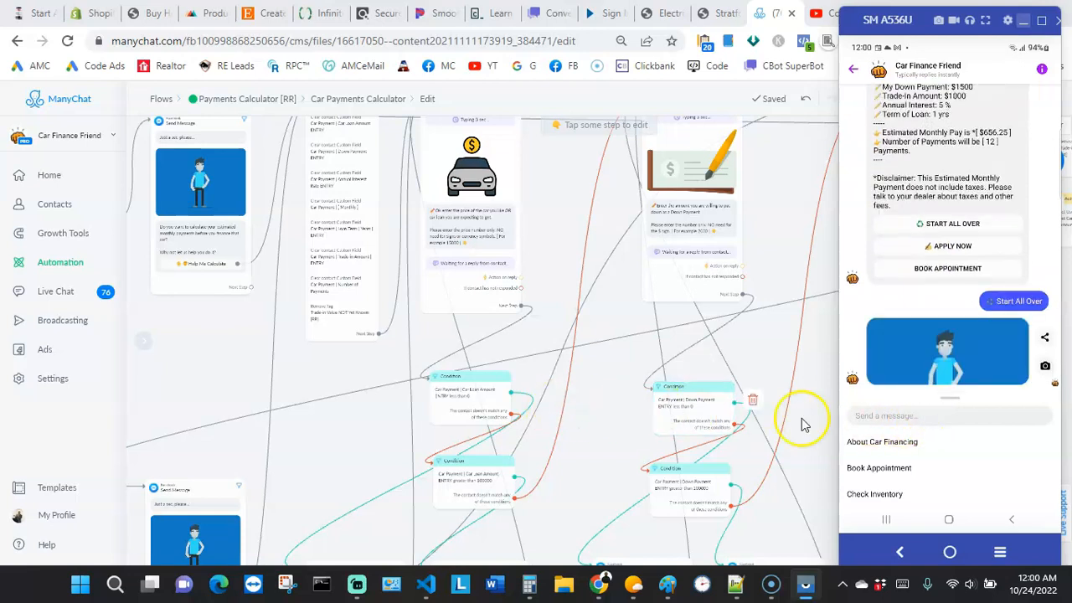
left_click(913, 418)
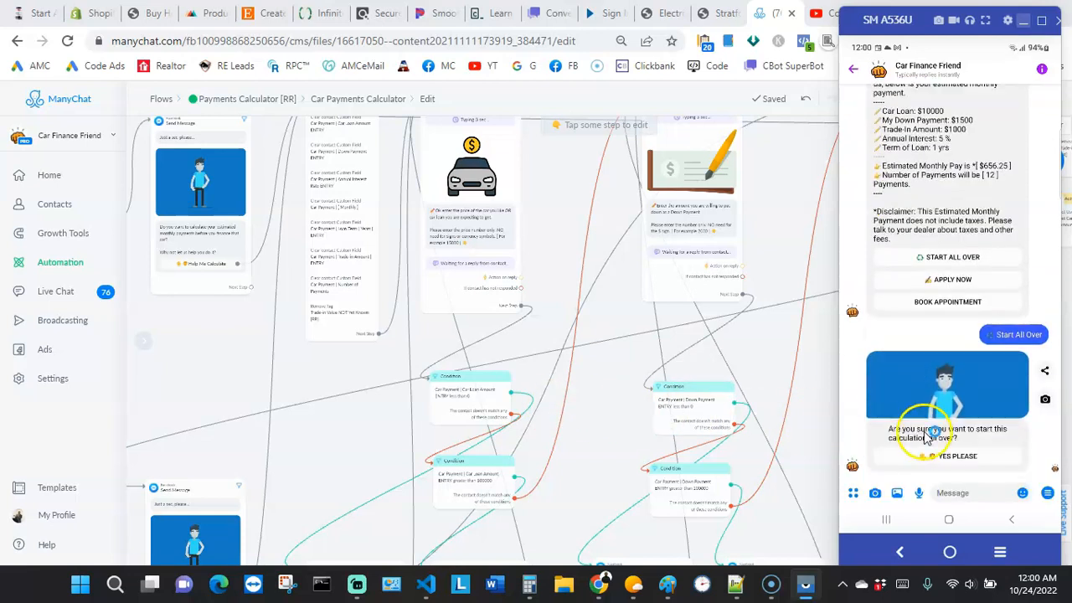
left_click(947, 276)
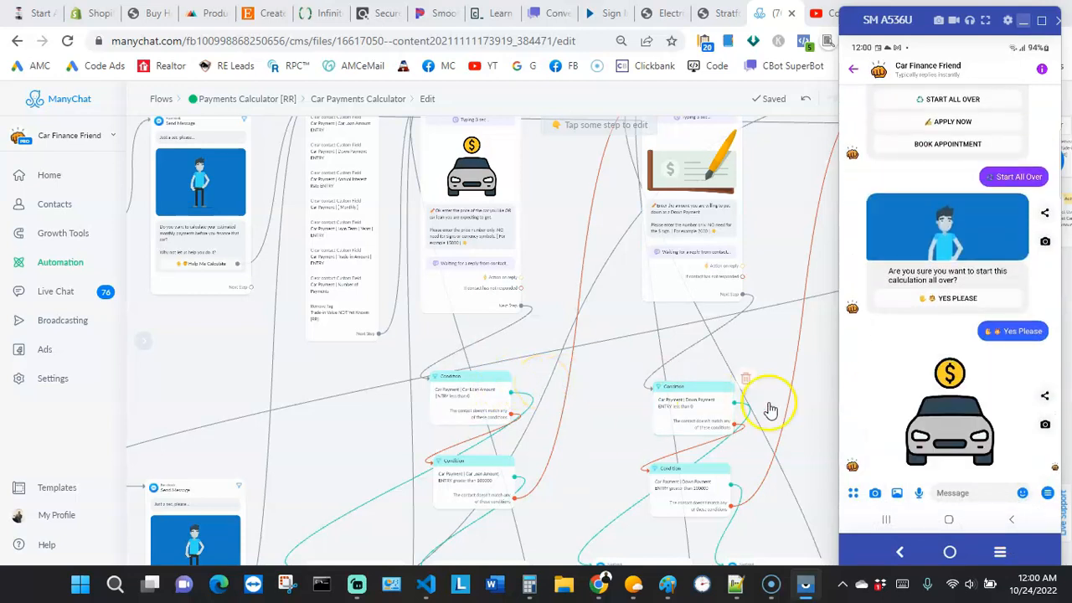
Step: Reply to the car-price question with the negative amount -5000 to test the less-than-0 validation
left_click(944, 494)
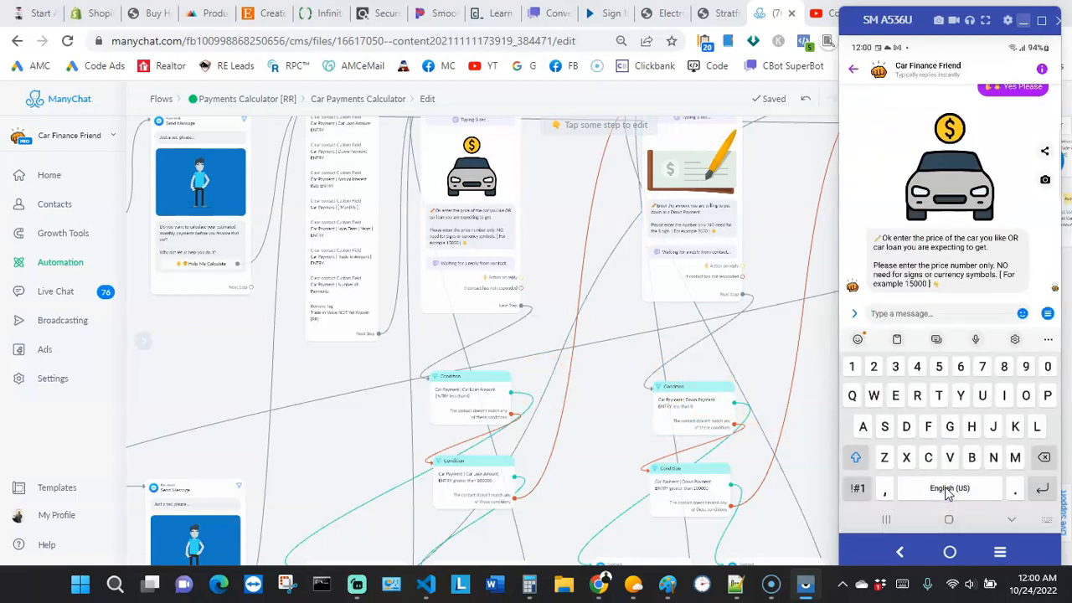
type("I")
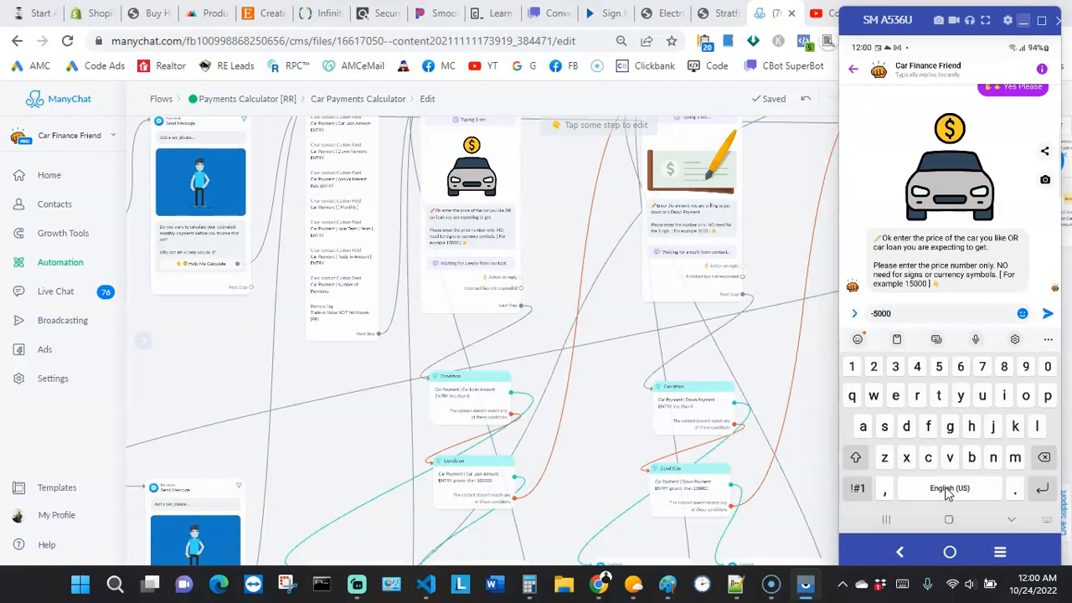
left_click(1048, 315)
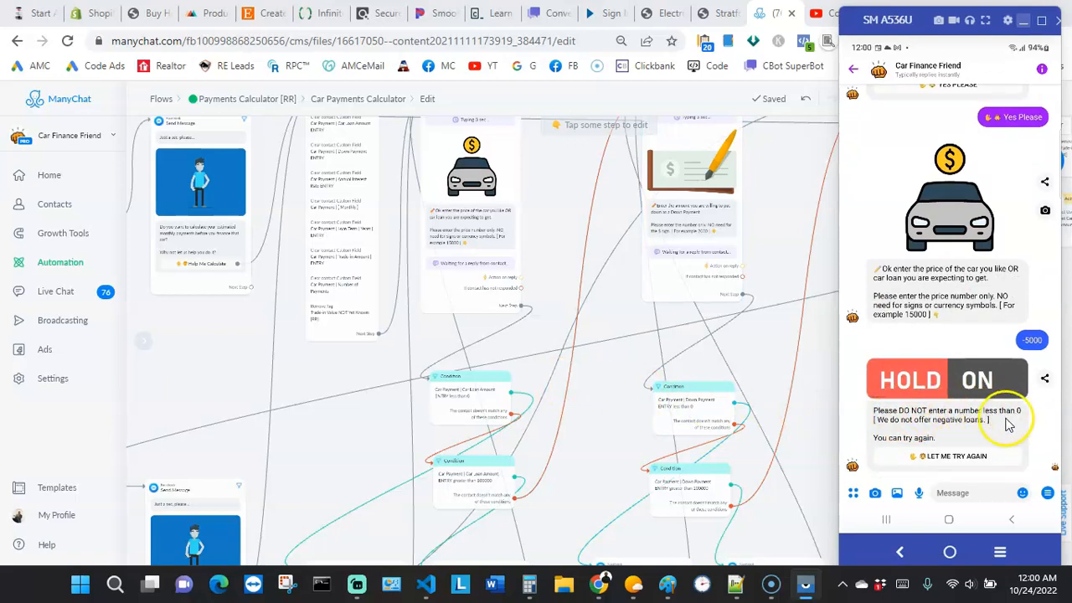
Step: Choose Let Me Try Again in the chat and answer the car-price question with 8000
left_click(944, 456)
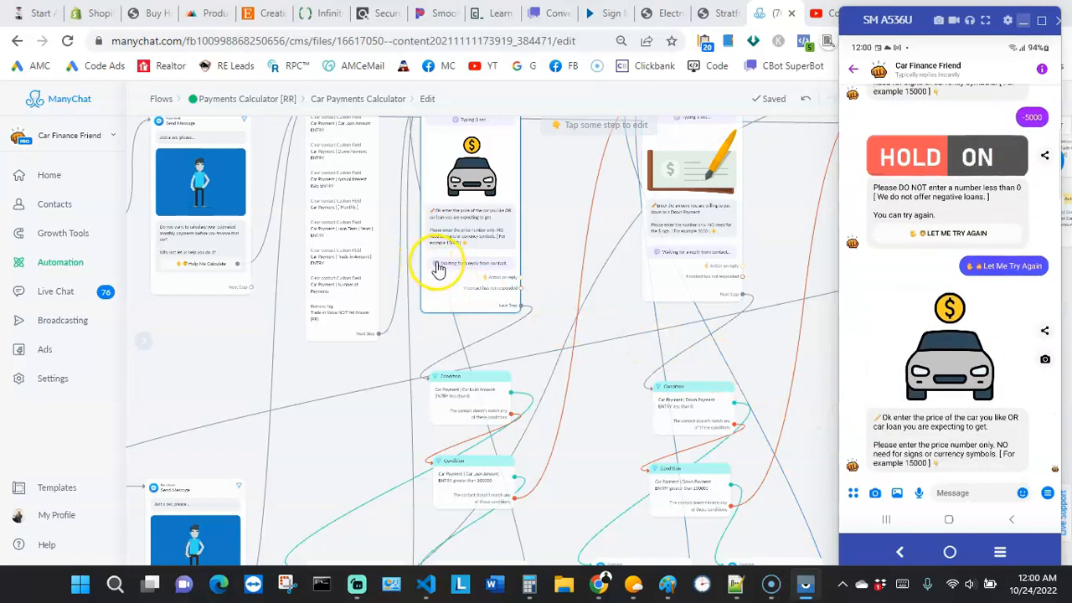
left_click(978, 494)
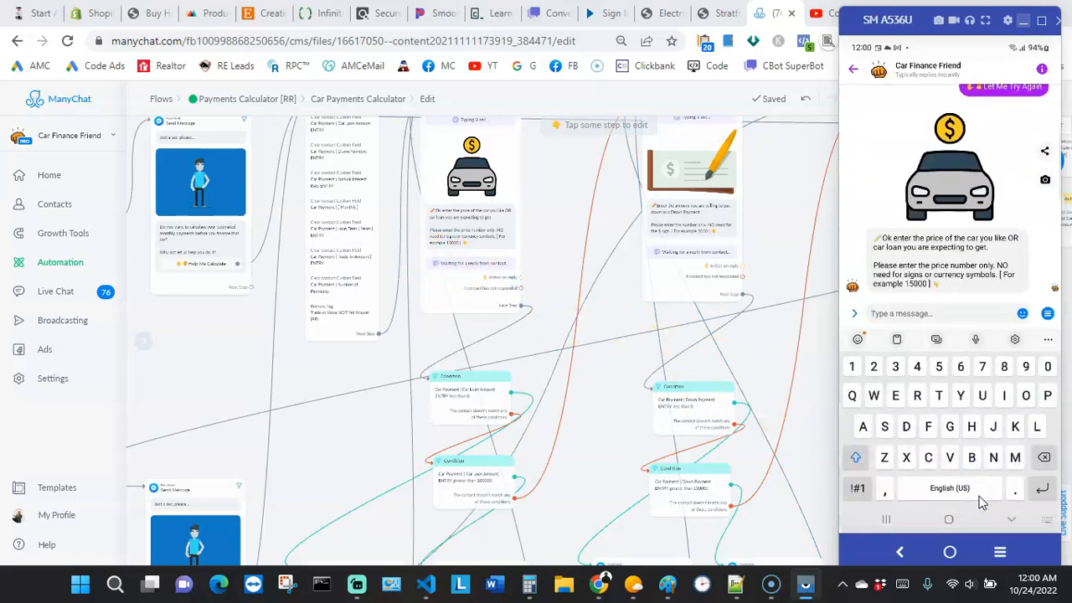
type("8000")
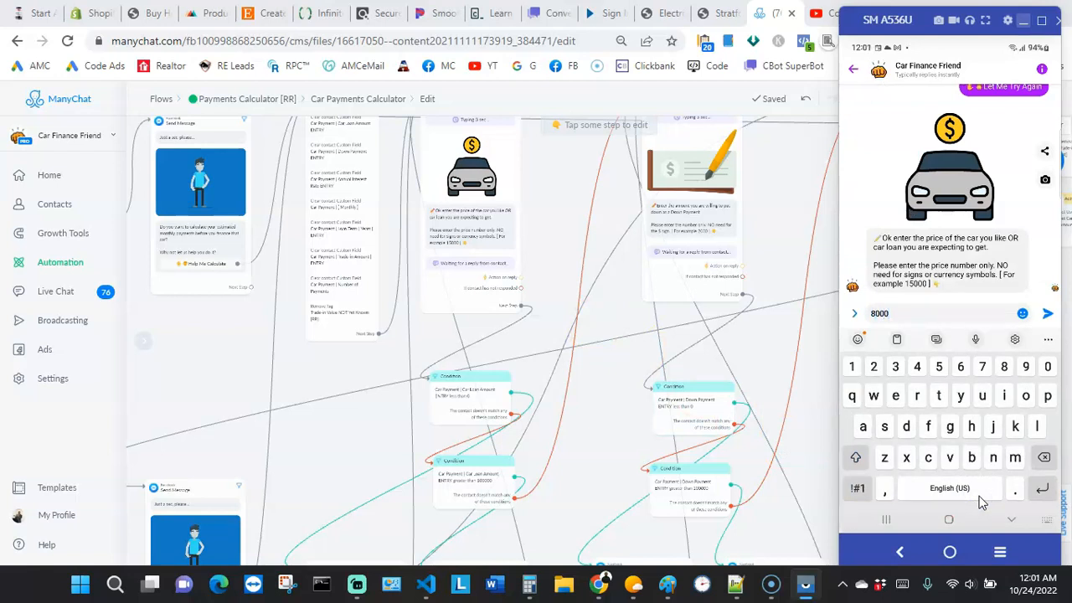
left_click(1046, 314)
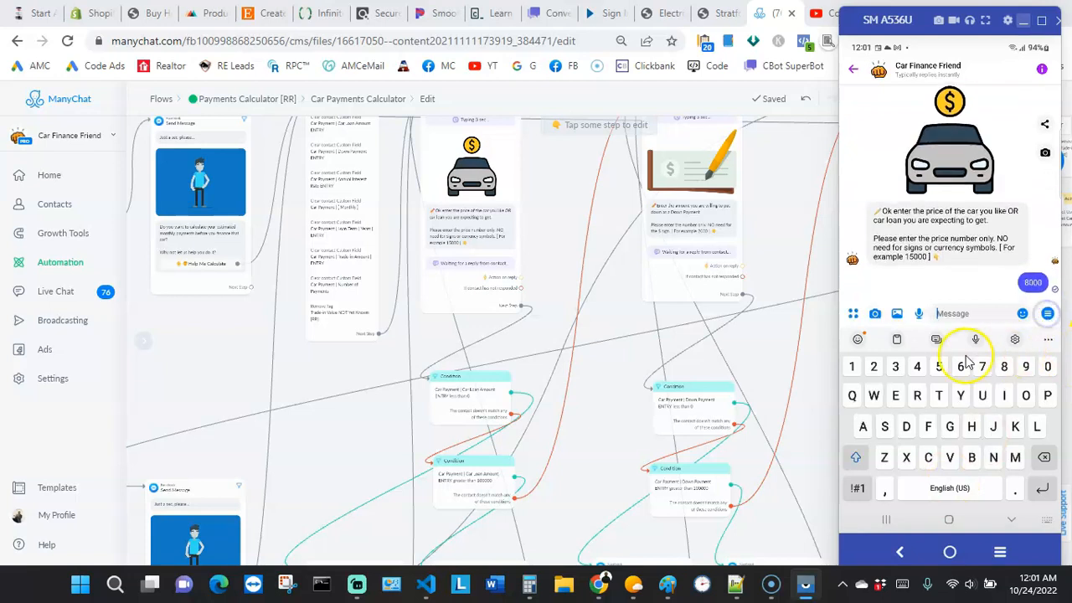
left_click(951, 548)
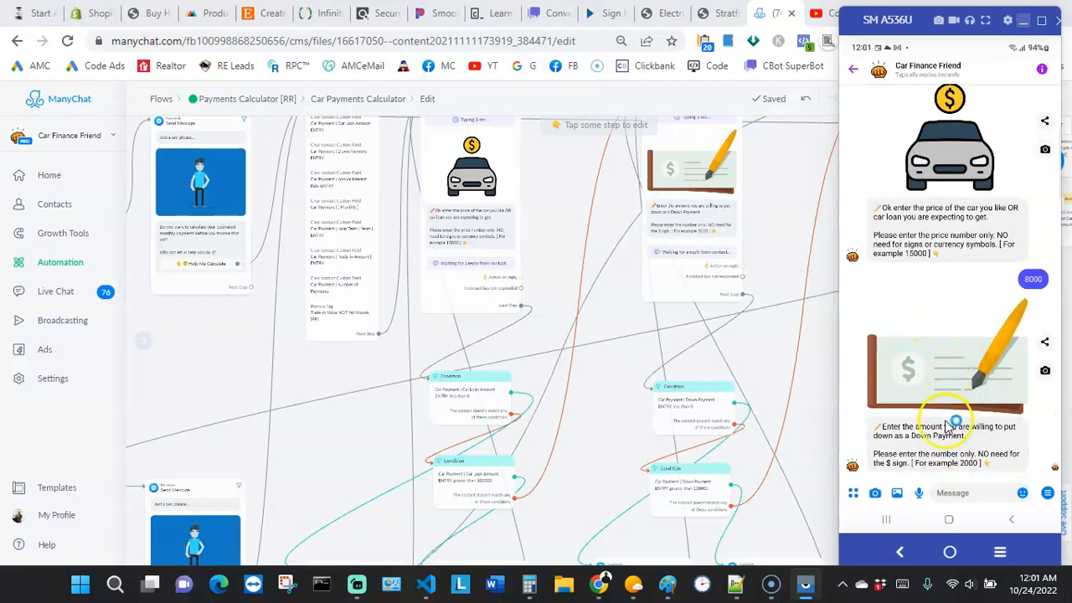
Step: Return to the flow canvas and trace the Car Loan Amount Conditions, less than 0 and greater than 100000, to the down payment question
left_click(601, 399)
scroll(600, 399, "down", 1)
scroll(600, 399, "up", 1)
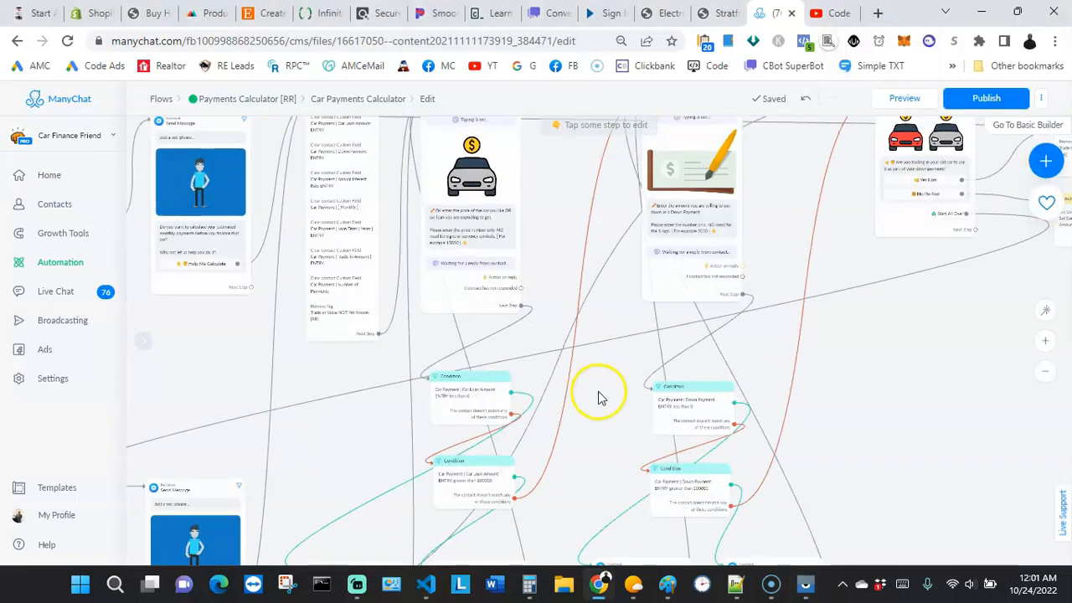
scroll(482, 394, "up", 2)
scroll(482, 394, "up", 1)
scroll(515, 400, "down", 1)
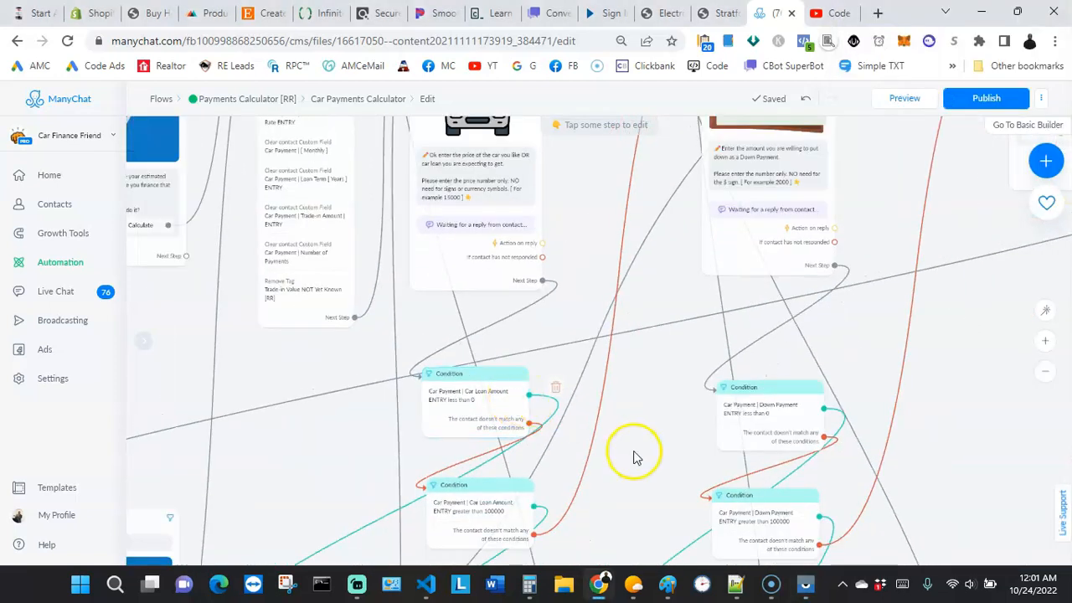
left_click_drag(636, 454, 633, 350)
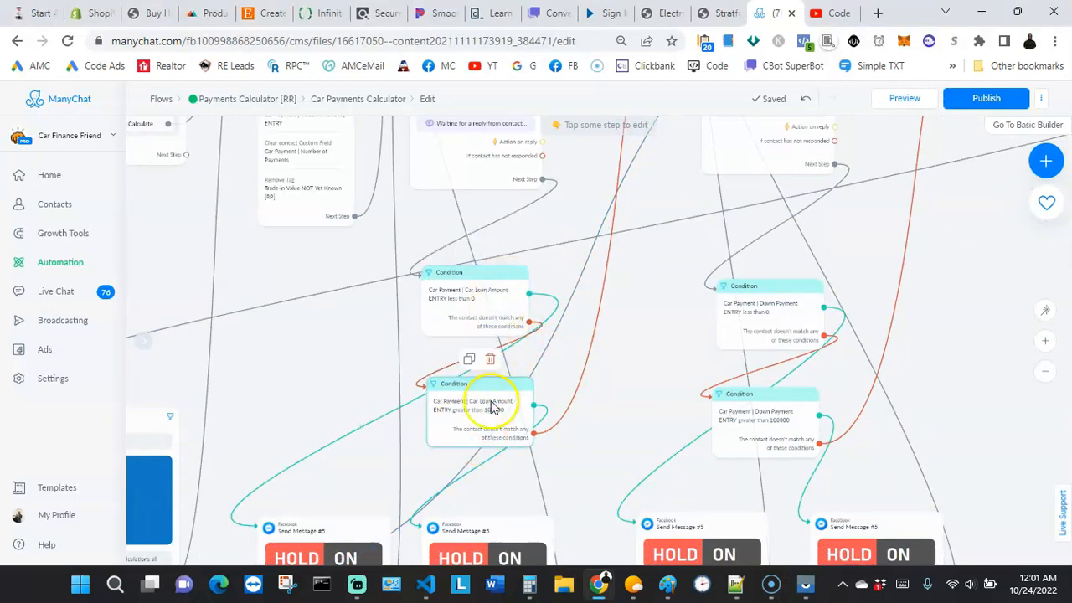
scroll(598, 478, "down", 2)
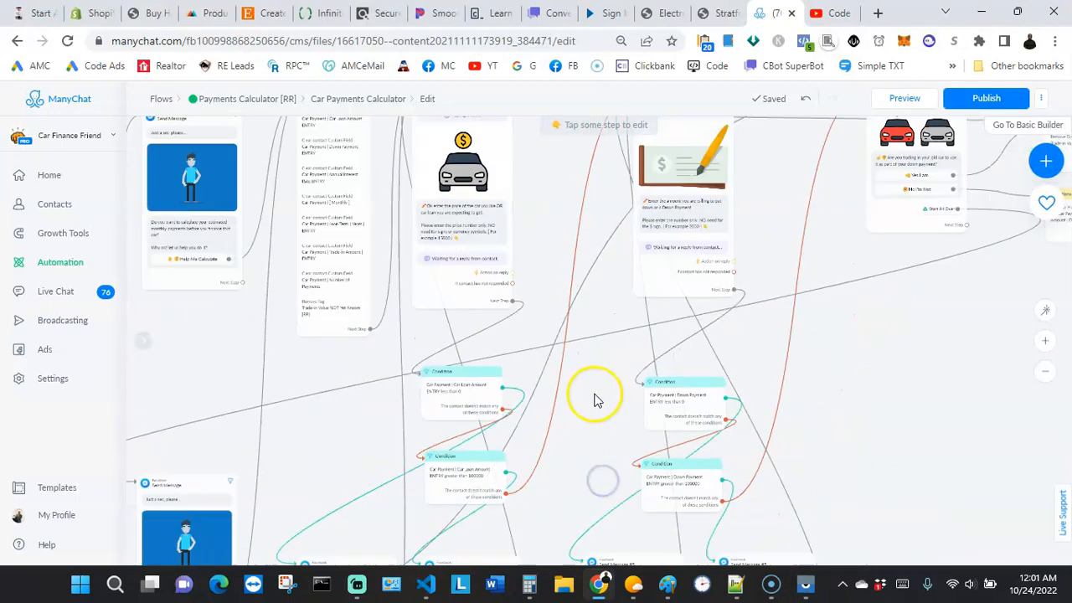
left_click_drag(600, 427, 558, 447)
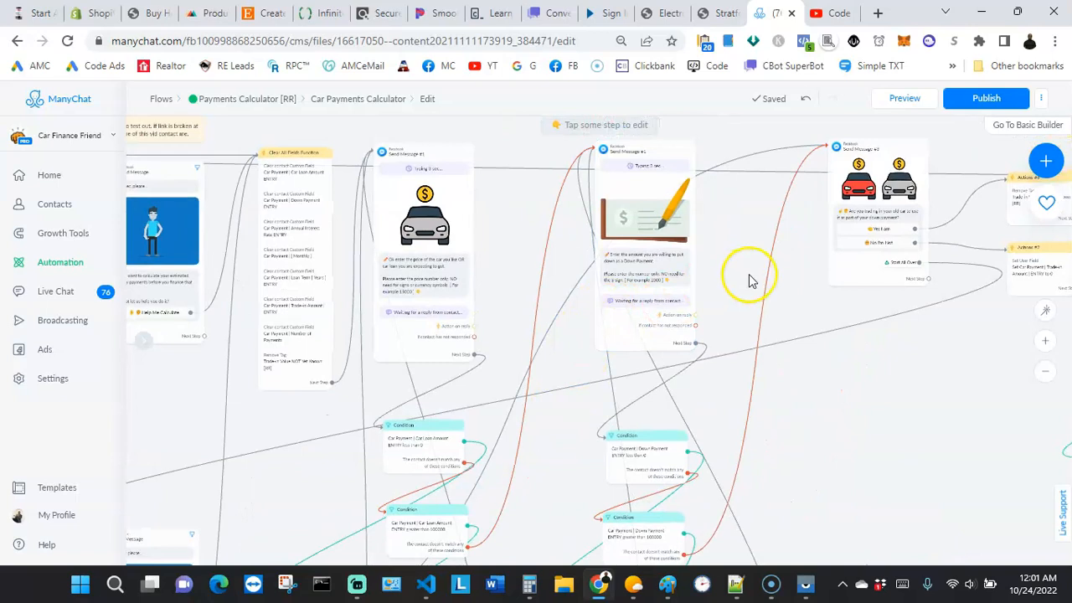
Step: Examine the Down Payment message's question text and its user input block
left_click_drag(748, 280, 604, 322)
scroll(605, 323, "up", 3)
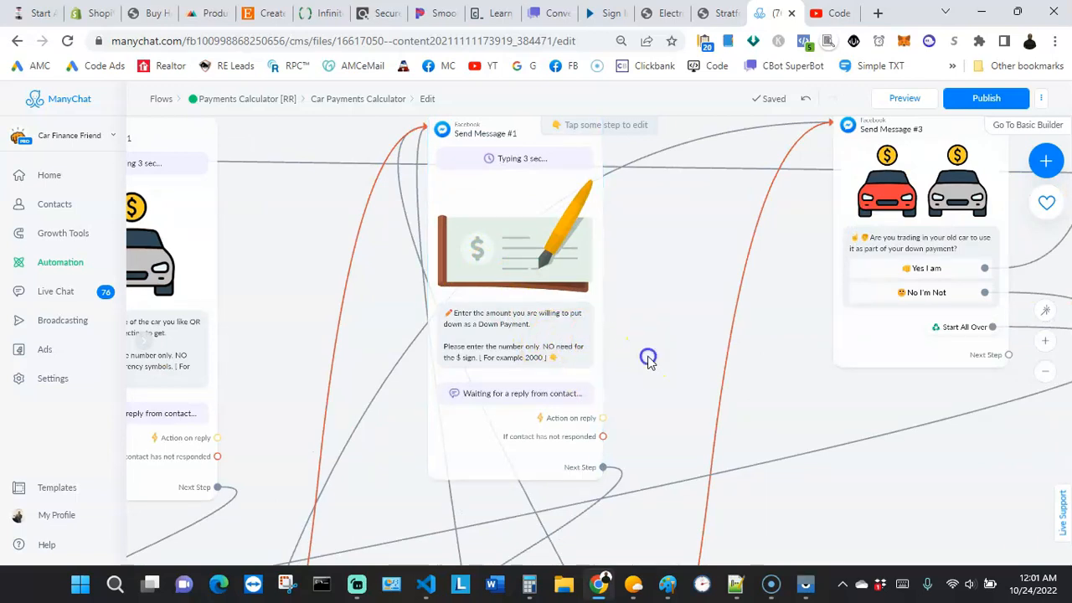
left_click_drag(646, 360, 642, 310)
scroll(509, 293, "up", 1)
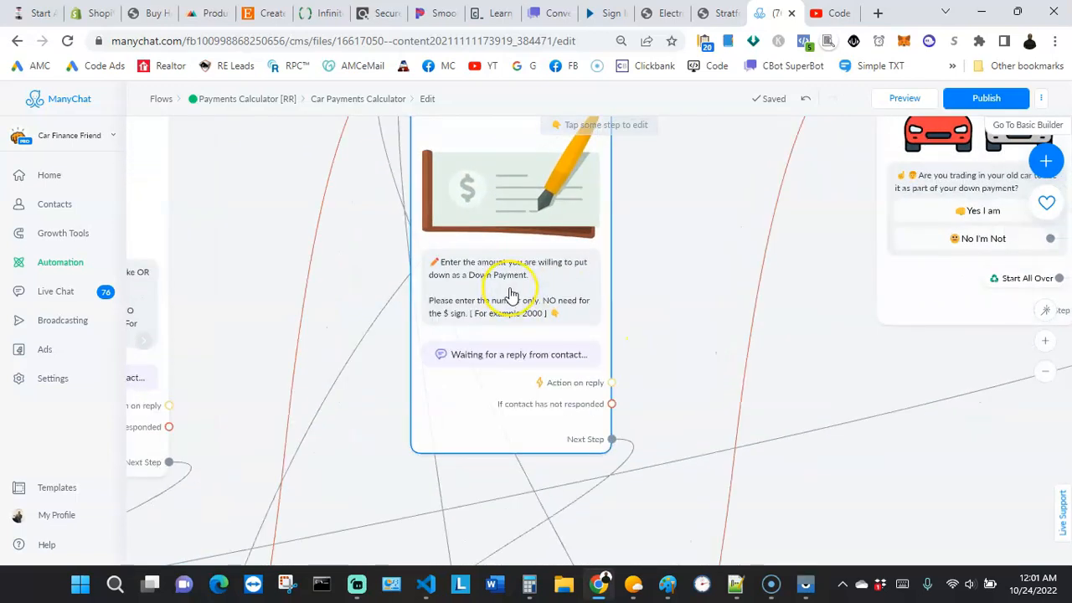
scroll(511, 293, "down", 1)
Step: Follow the down payment message's next step to the Condition for Down Payment ENTRY less than 0 and inspect its settings and HOLD ON branch
left_click_drag(622, 376, 644, 282)
scroll(649, 378, "down", 3)
left_click_drag(719, 464, 715, 315)
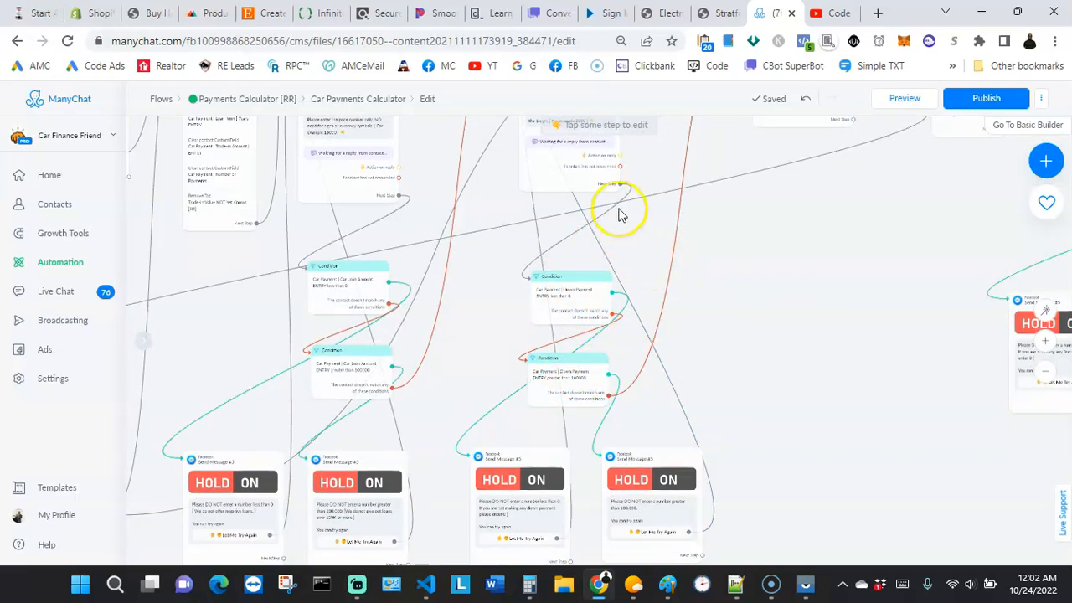
left_click(579, 295)
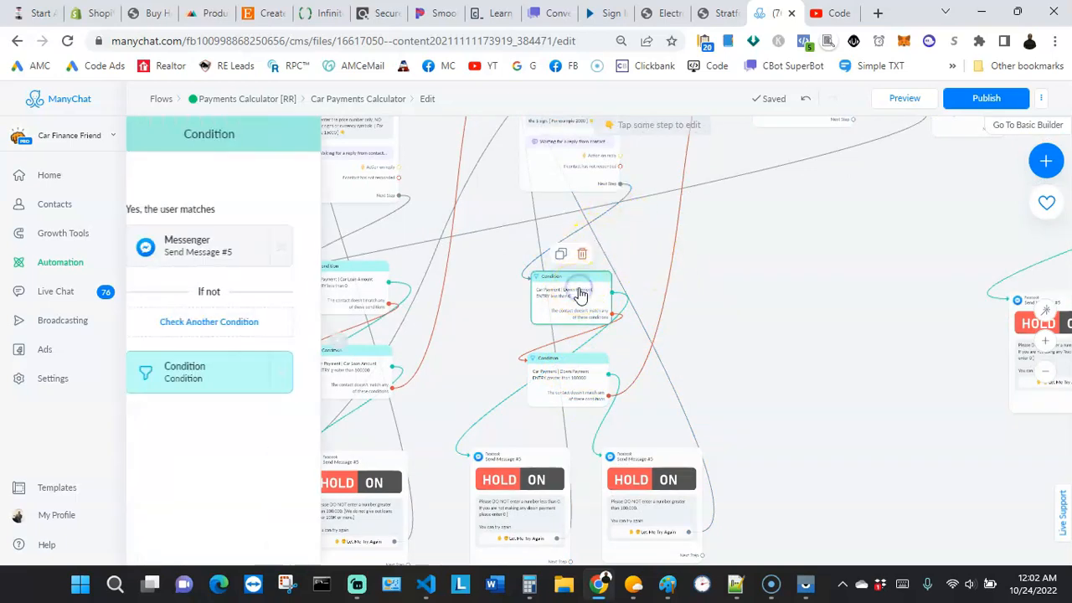
scroll(598, 313, "up", 3)
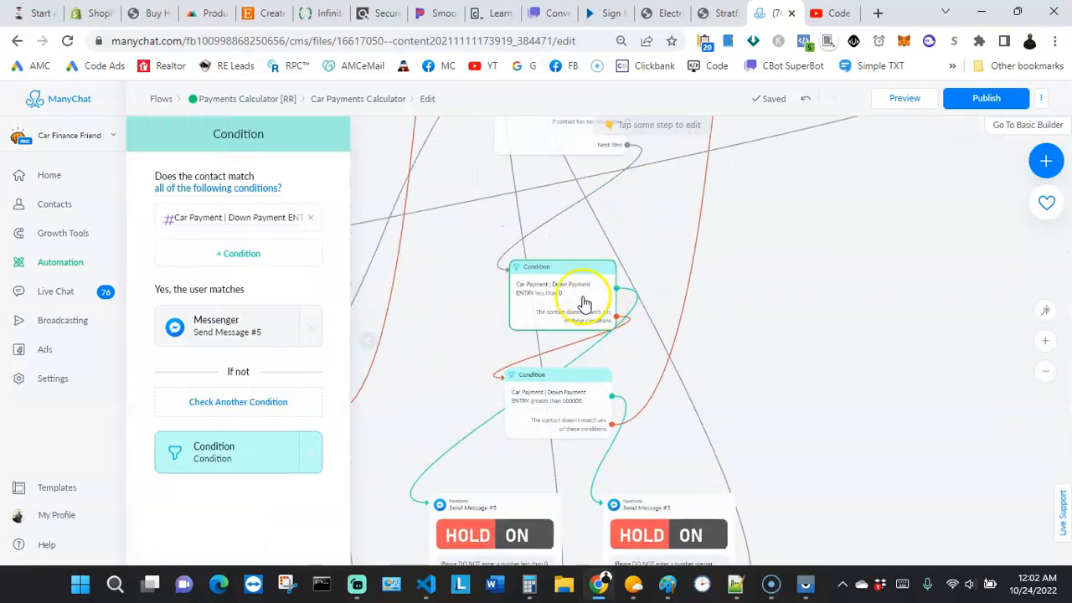
scroll(590, 304, "down", 2)
scroll(591, 304, "down", 1)
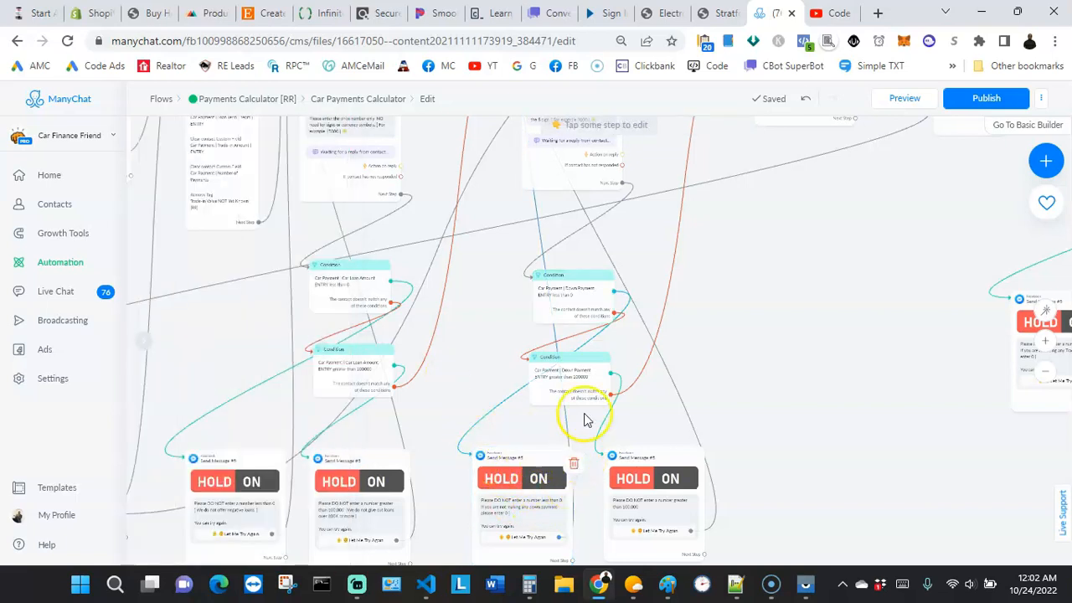
Step: Examine the Condition for Down Payment ENTRY greater than 100000 and trace its matching branch to the HOLD ON message
scroll(561, 378, "up", 3)
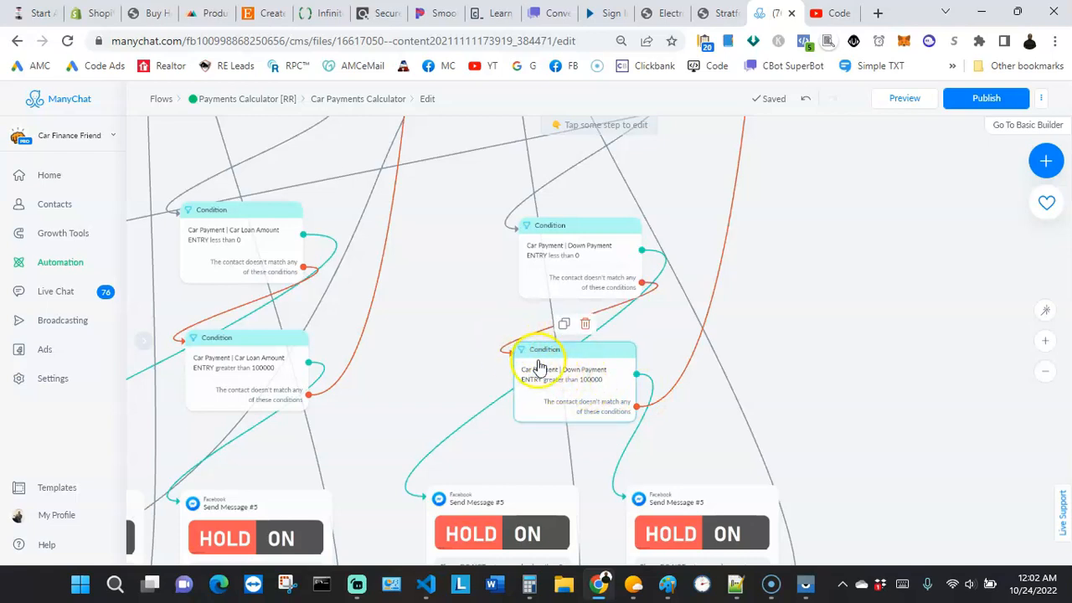
scroll(605, 385, "down", 2)
scroll(604, 389, "down", 2)
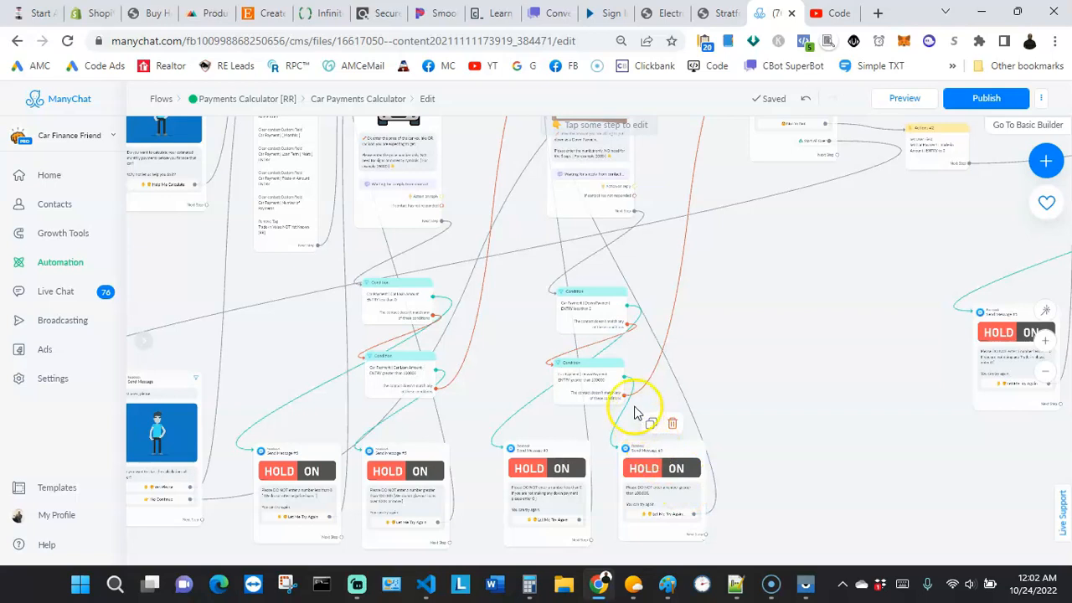
Step: Follow the valid down payment branch to the trade-in question message and examine its Yes I am, No I'm Not and Start All Over options
left_click_drag(755, 337, 558, 505)
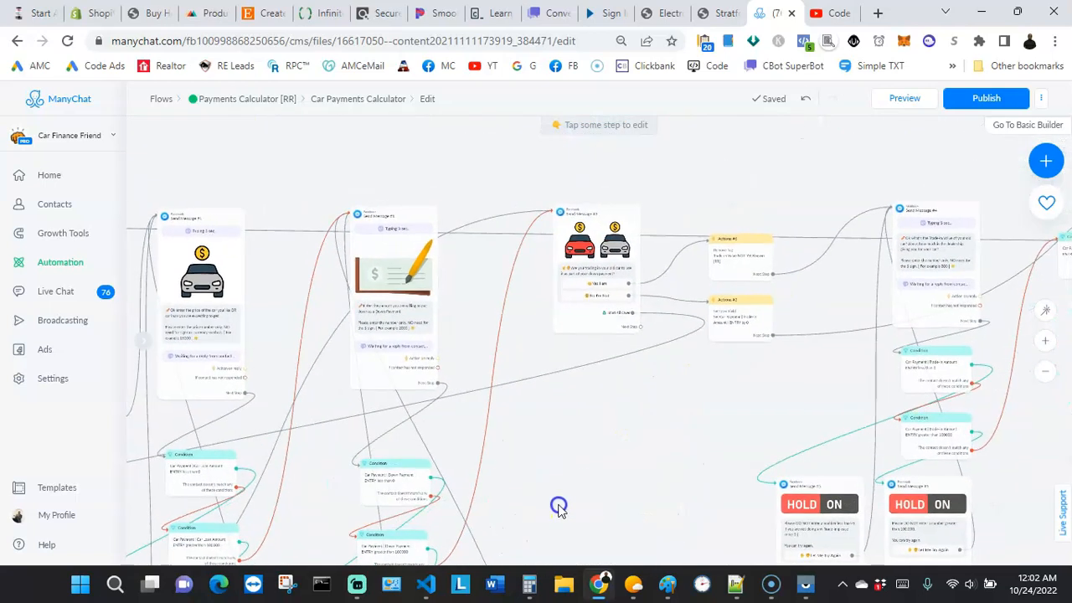
left_click(581, 318)
left_click(676, 387)
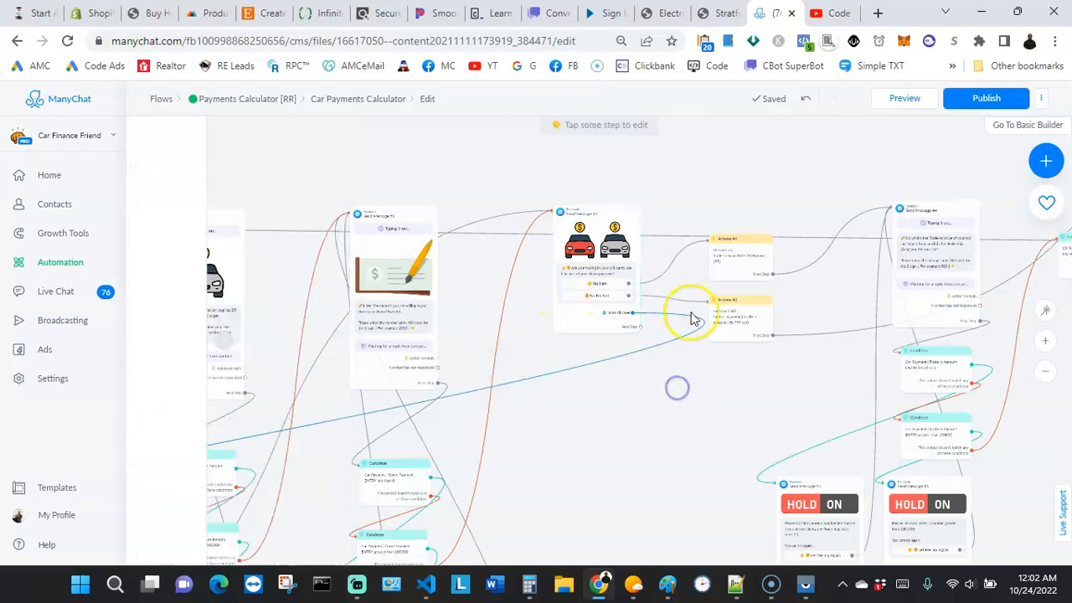
scroll(545, 299, "up", 3)
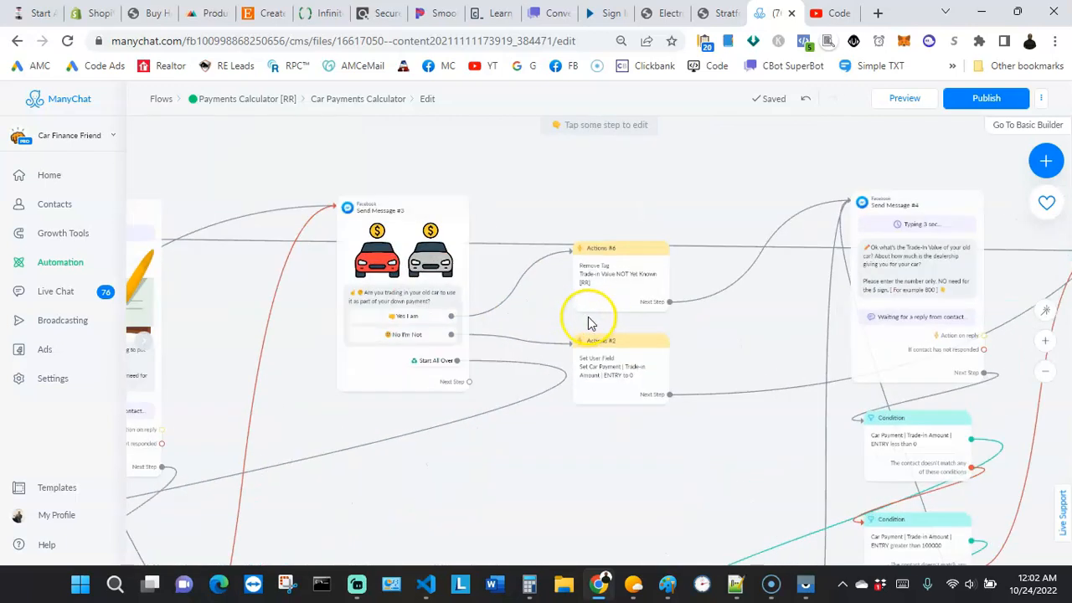
scroll(589, 321, "up", 2)
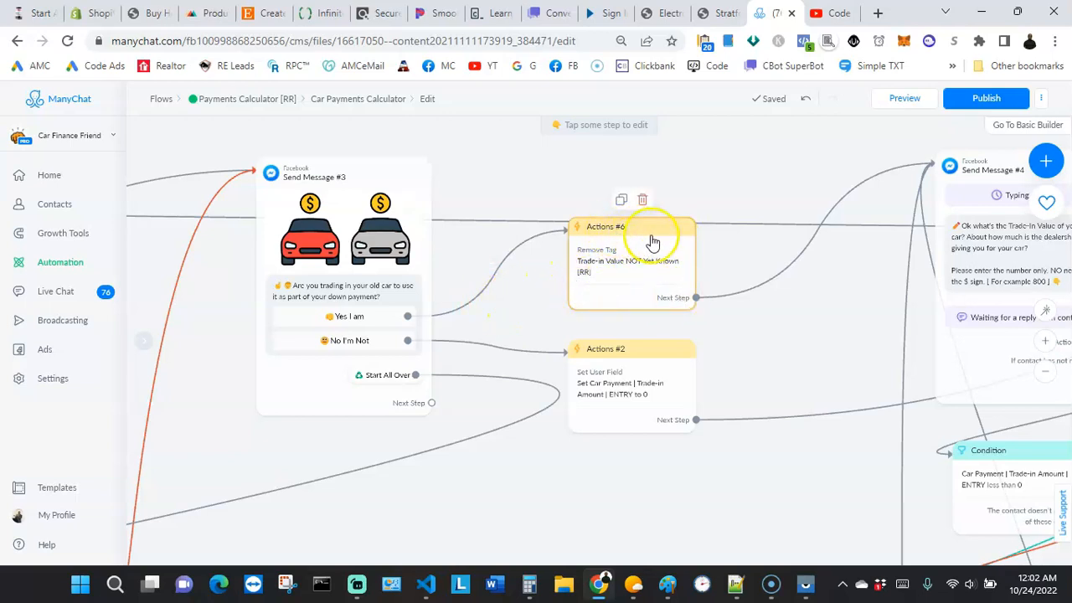
Step: Examine the actions behind the trade-in answers, the Trade-in Value NOT Yet Known tag removal and the Trade-in Amount field set to 0
scroll(651, 289, "down", 2)
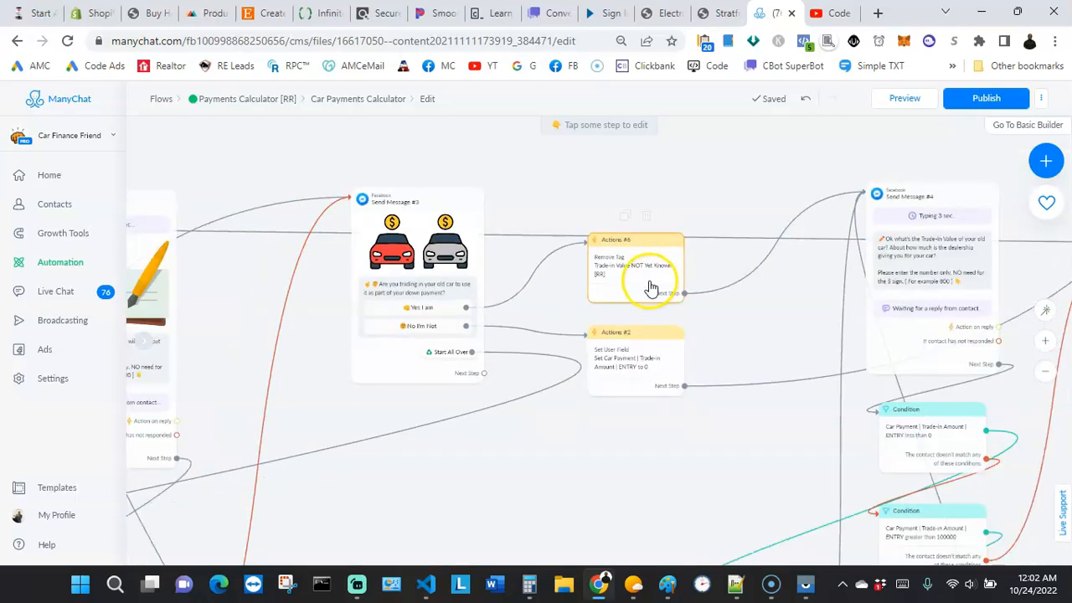
mouse_move(693, 304)
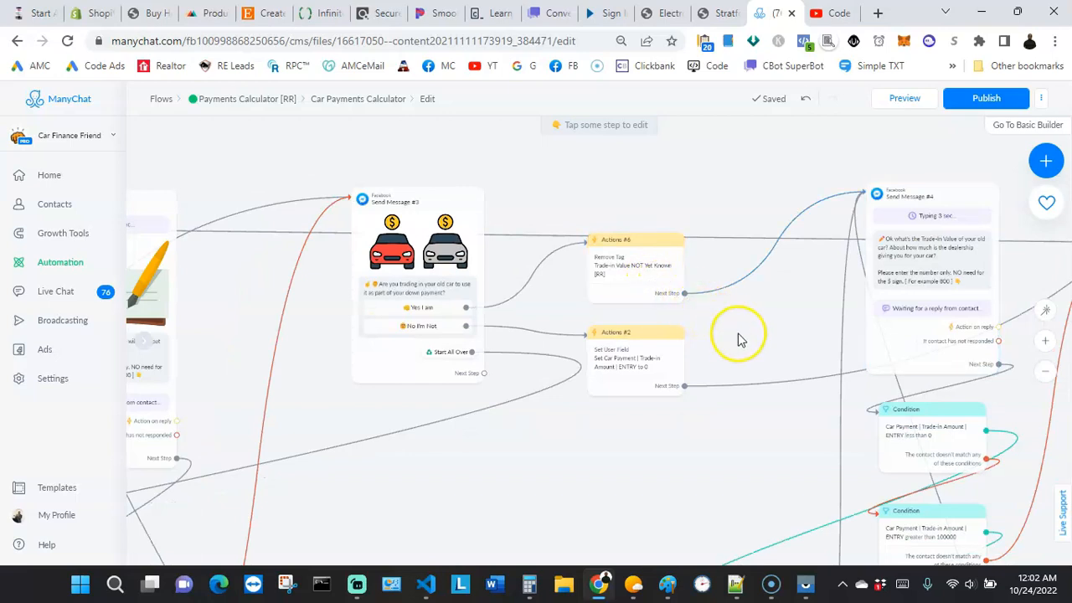
scroll(737, 337, "down", 1)
scroll(737, 339, "up", 3)
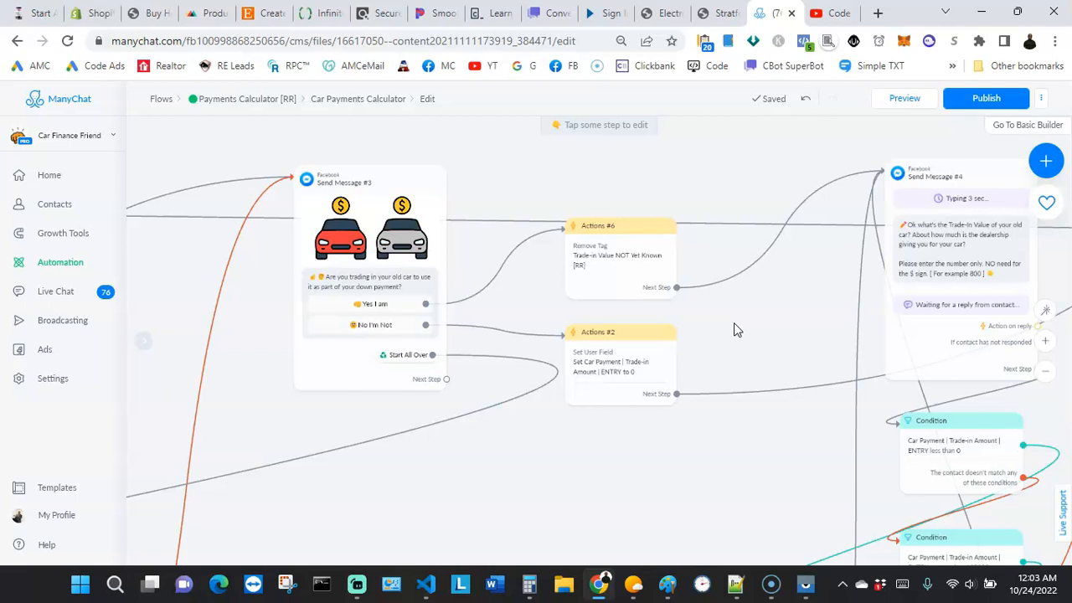
scroll(725, 304, "down", 2)
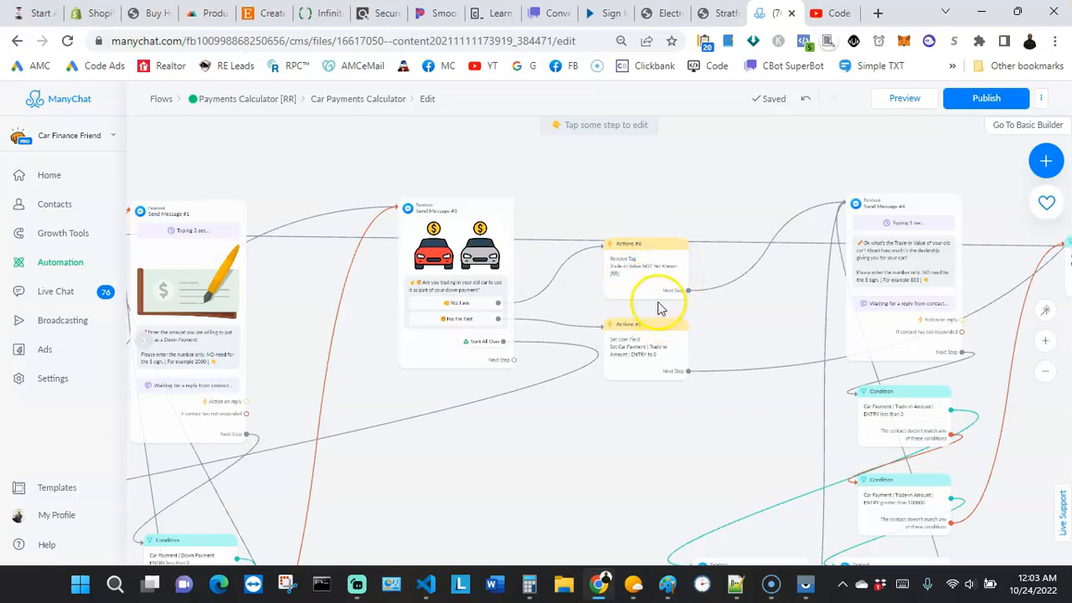
scroll(658, 304, "up", 3)
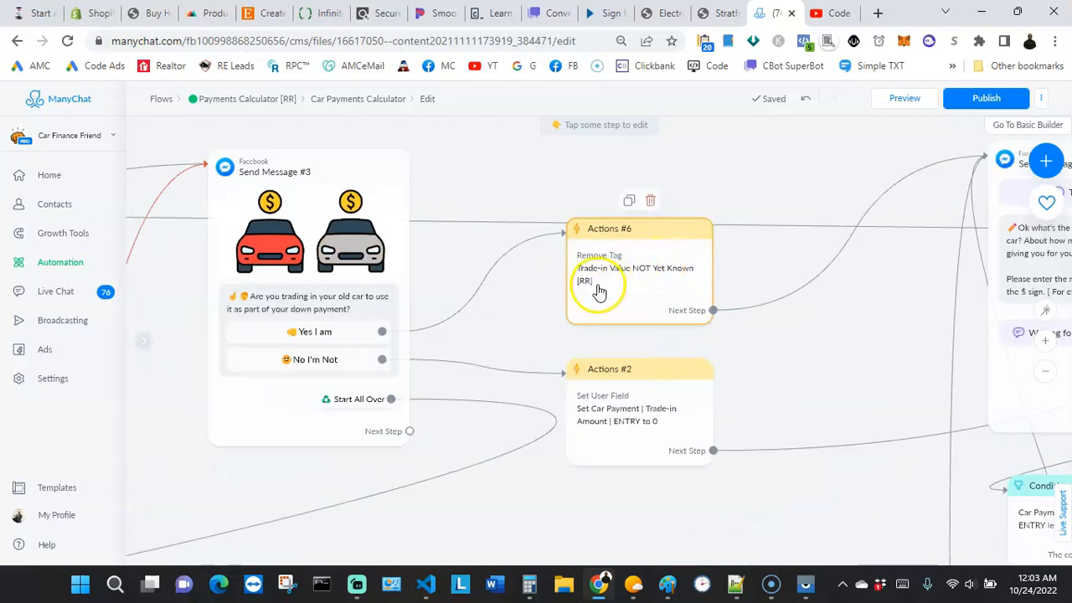
Step: Inspect the Remove Tag action for Trade-in Value NOT Yet Known [RR] and trace its link from the Yes I am answer
left_click(616, 281)
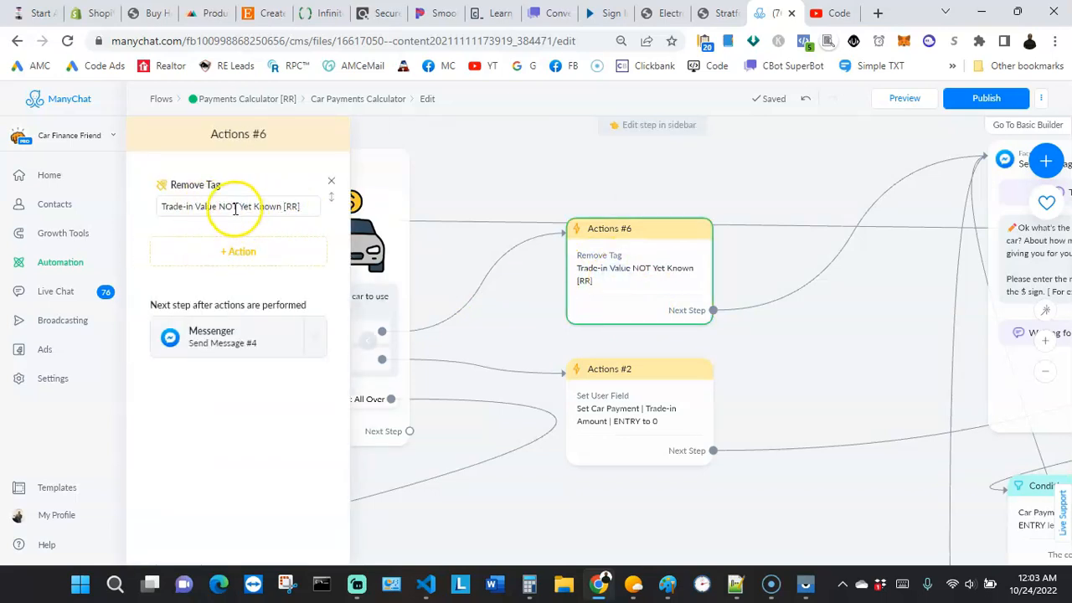
left_click(541, 329)
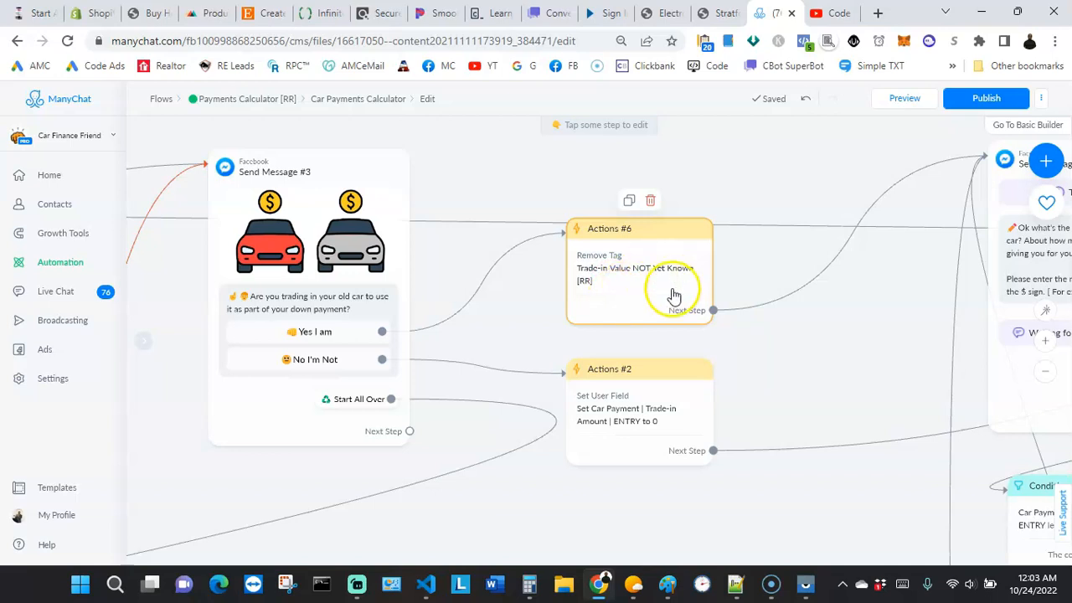
left_click(517, 324)
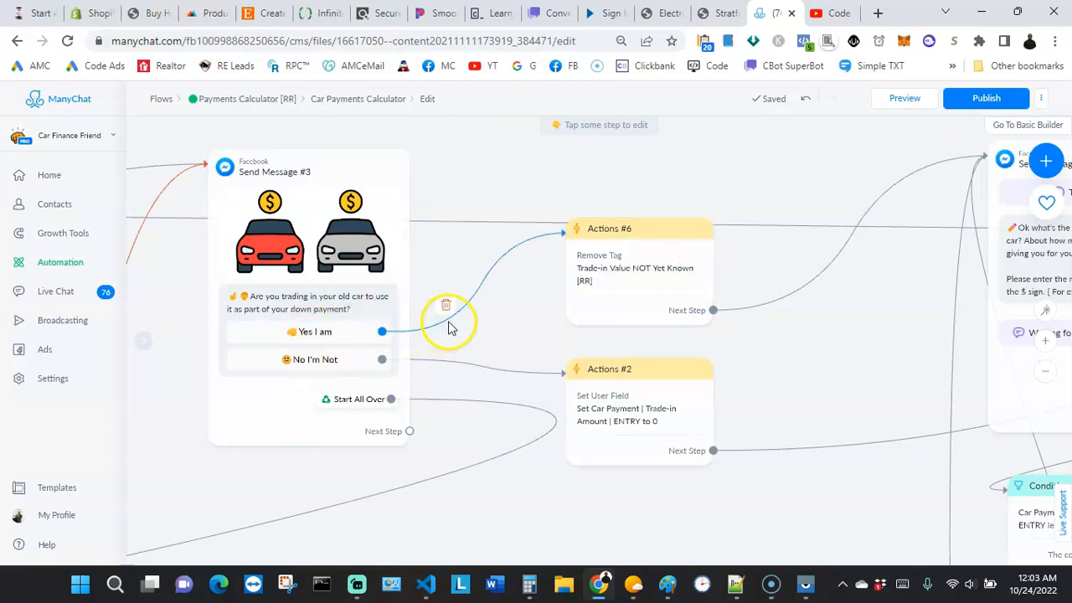
left_click(518, 324)
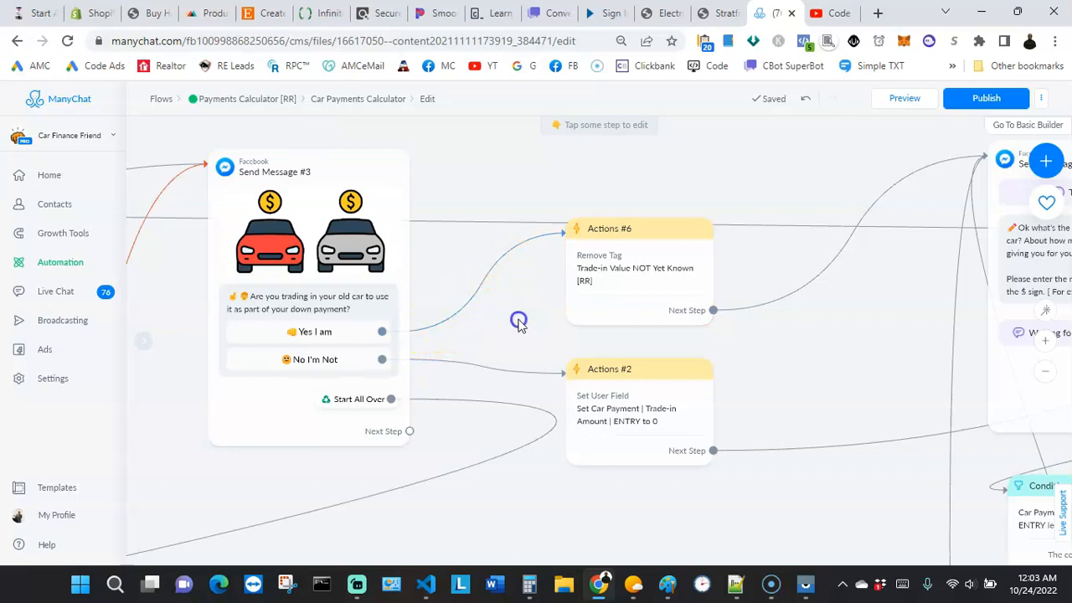
Step: Inspect the Set User Field action behind the No I'm Not answer, including its custom field, operation and value
left_click(657, 494)
scroll(636, 489, "down", 2)
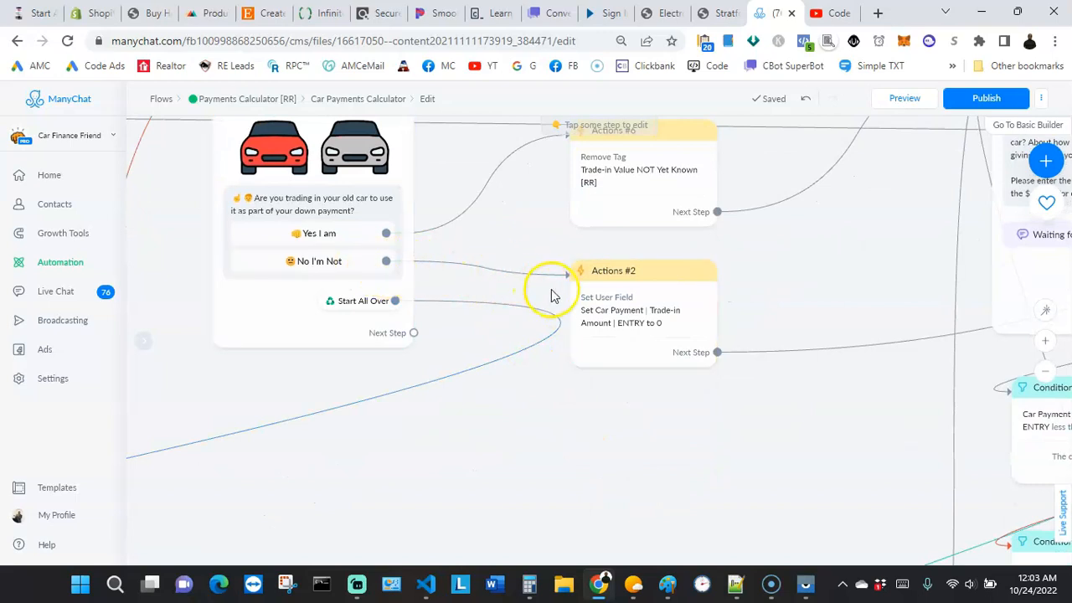
left_click(637, 358)
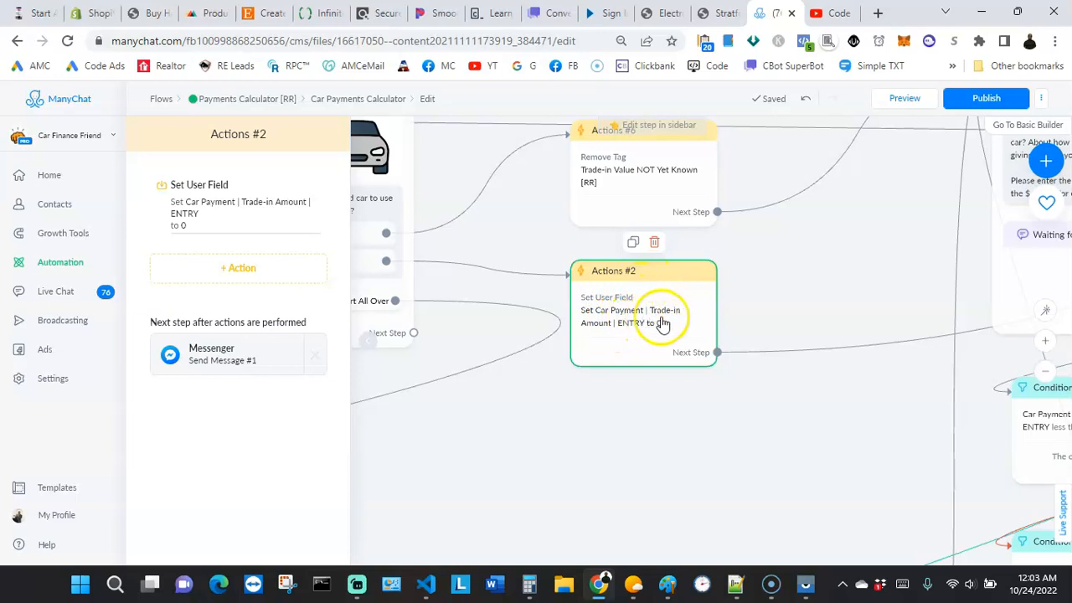
left_click(206, 219)
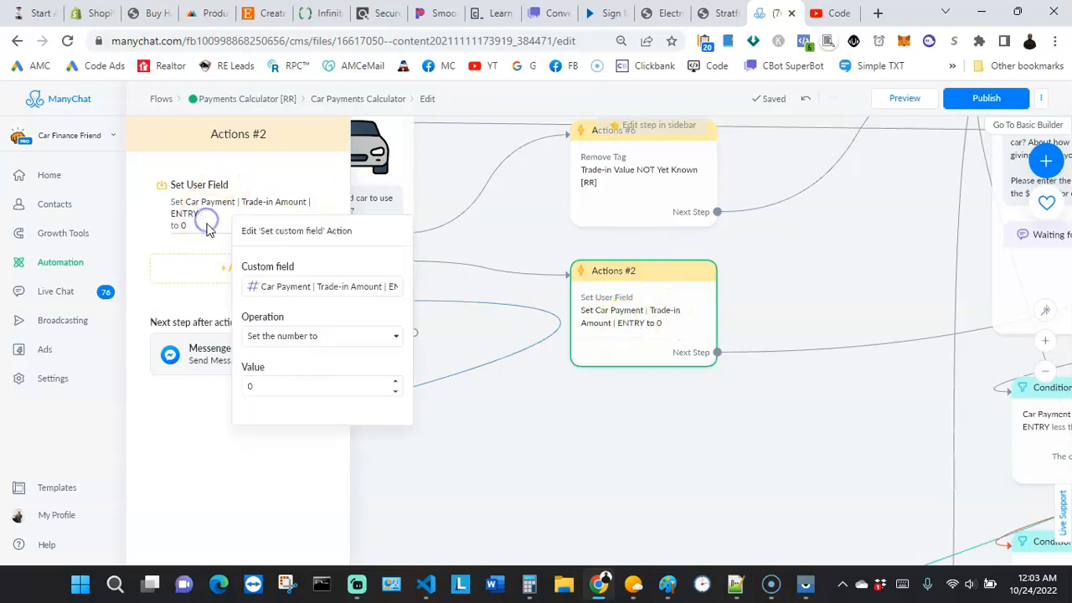
left_click(275, 386)
left_click(684, 432)
left_click(631, 412)
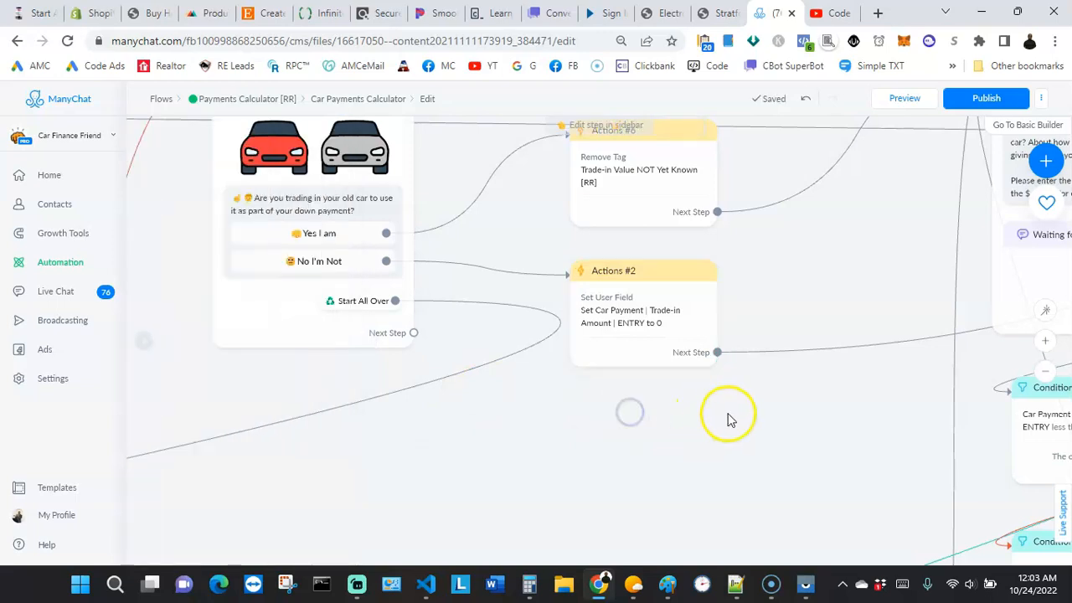
Step: Shift the trade-in value question block slightly lower in the flow and examine its reply type and response custom field settings
scroll(729, 419, "down", 5)
left_click_drag(516, 422, 491, 413)
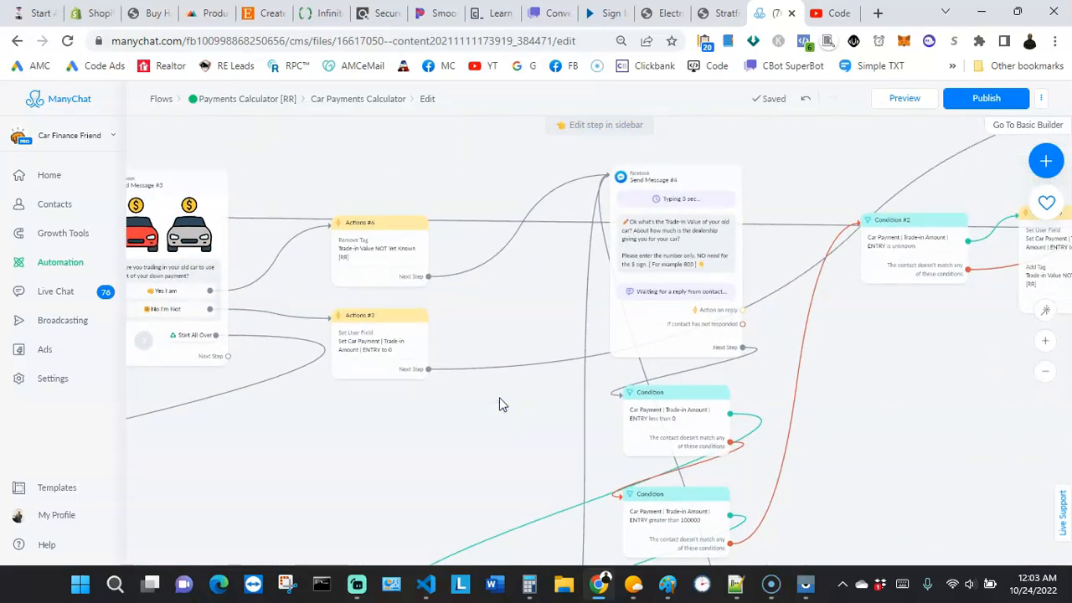
scroll(522, 397, "down", 5)
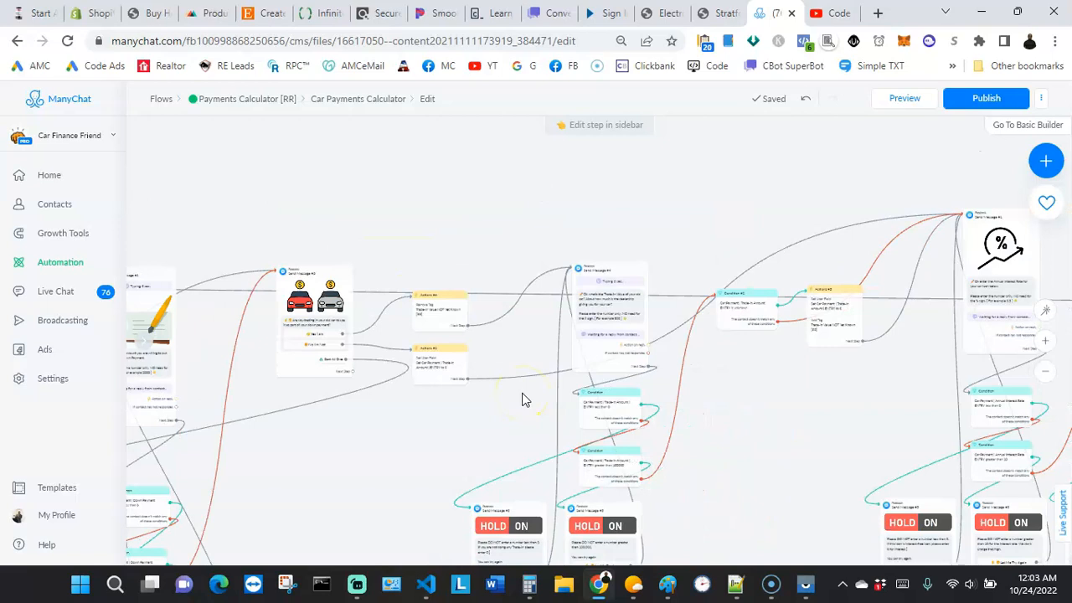
scroll(571, 396, "down", 4)
scroll(545, 358, "up", 5)
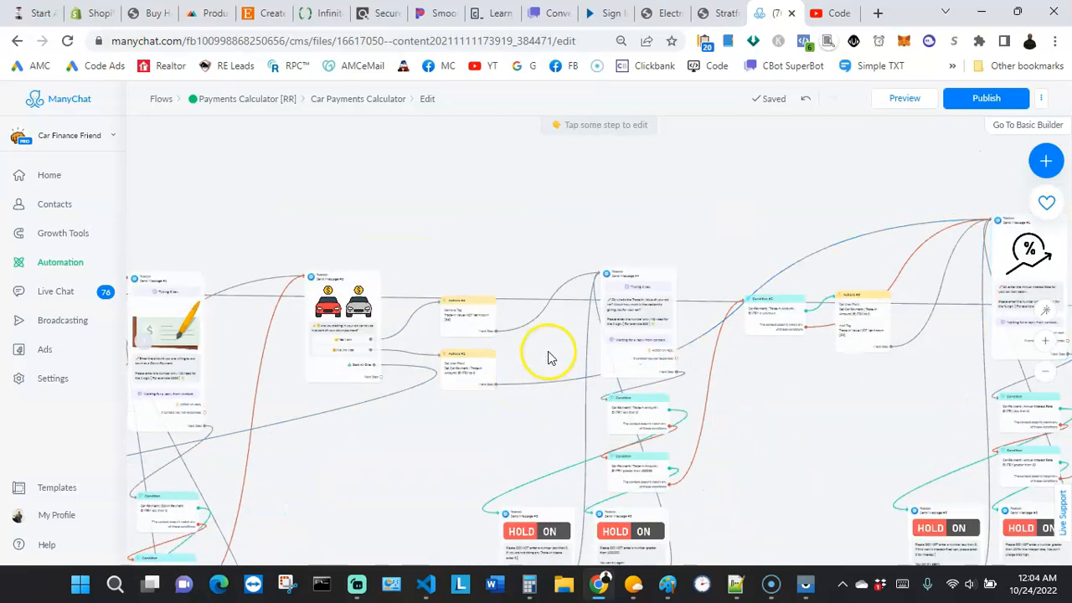
left_click_drag(569, 328, 411, 330)
left_click_drag(285, 332, 446, 328)
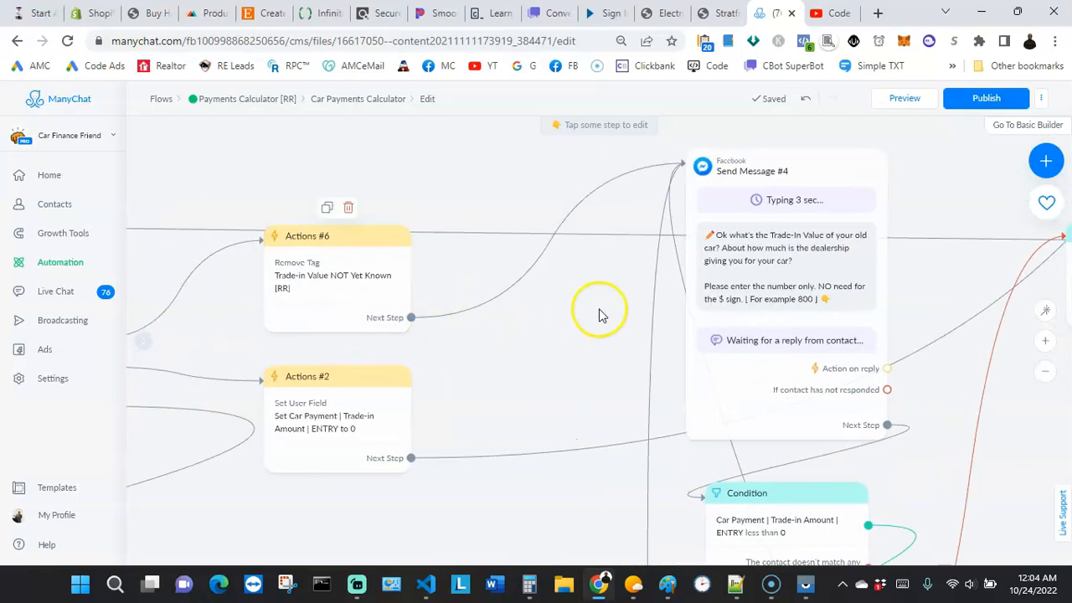
left_click_drag(745, 294, 745, 311)
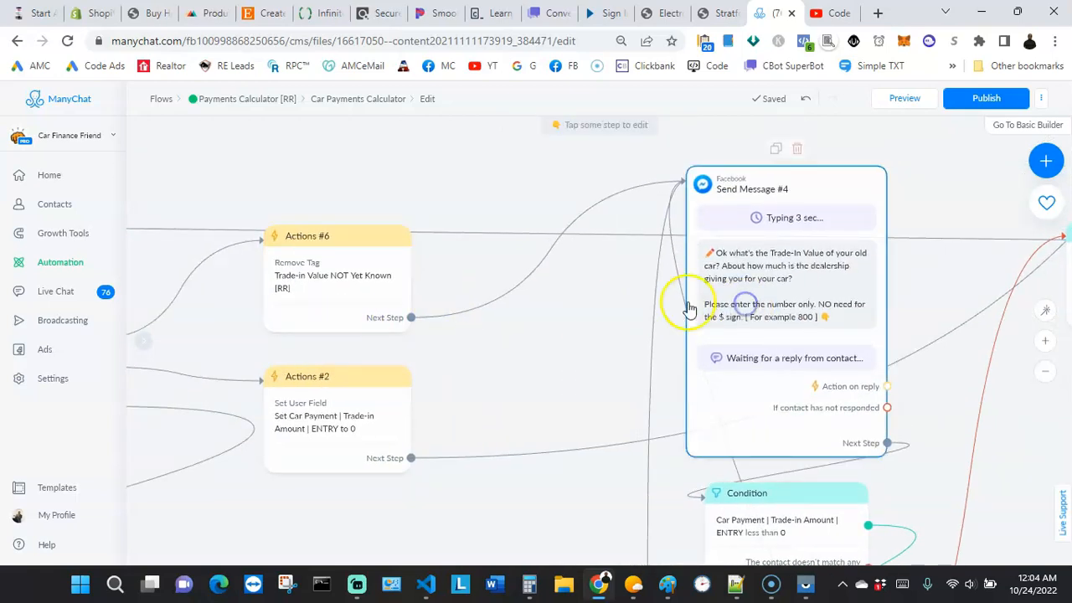
left_click(760, 300)
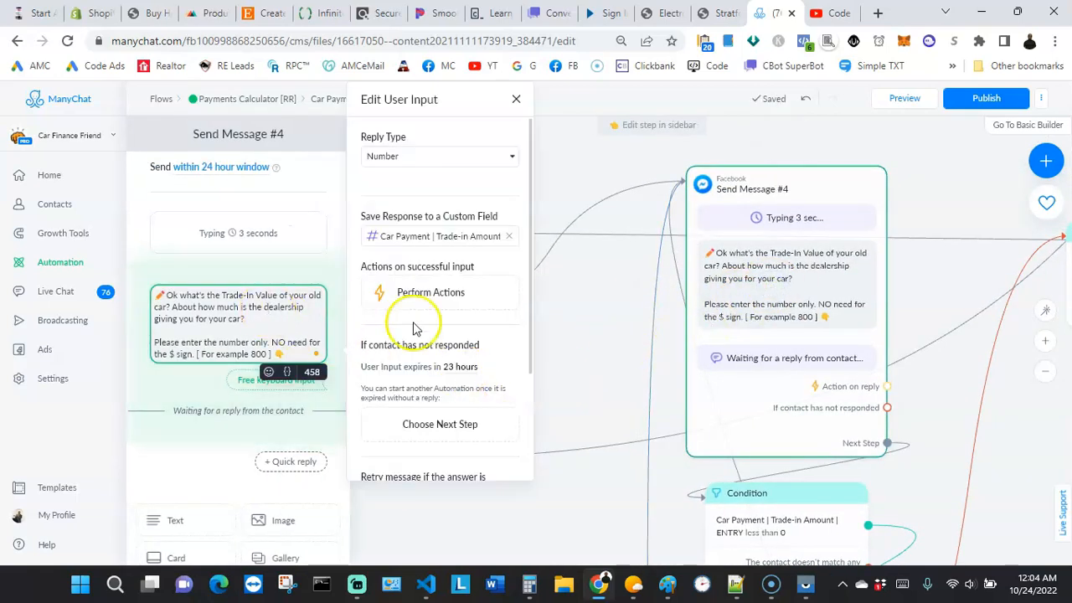
left_click(639, 362)
Step: Trace the Trade-in Amount ENTRY conditions for less than 0 and greater than 100000 to their HOLD ON retry messages
scroll(639, 363, "down", 2)
left_click_drag(871, 410, 781, 340)
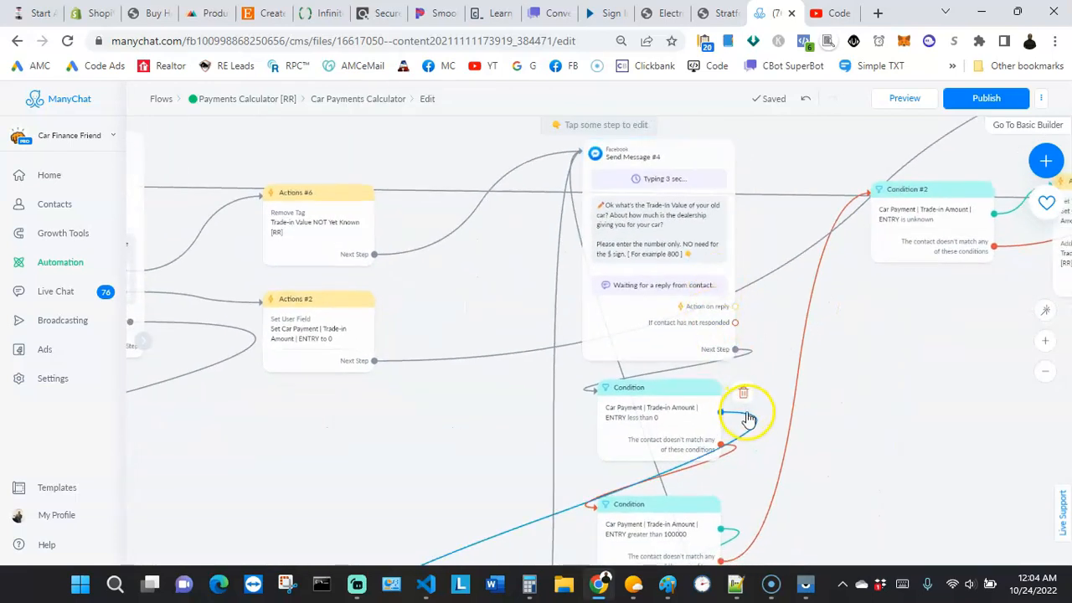
left_click_drag(759, 444, 733, 305)
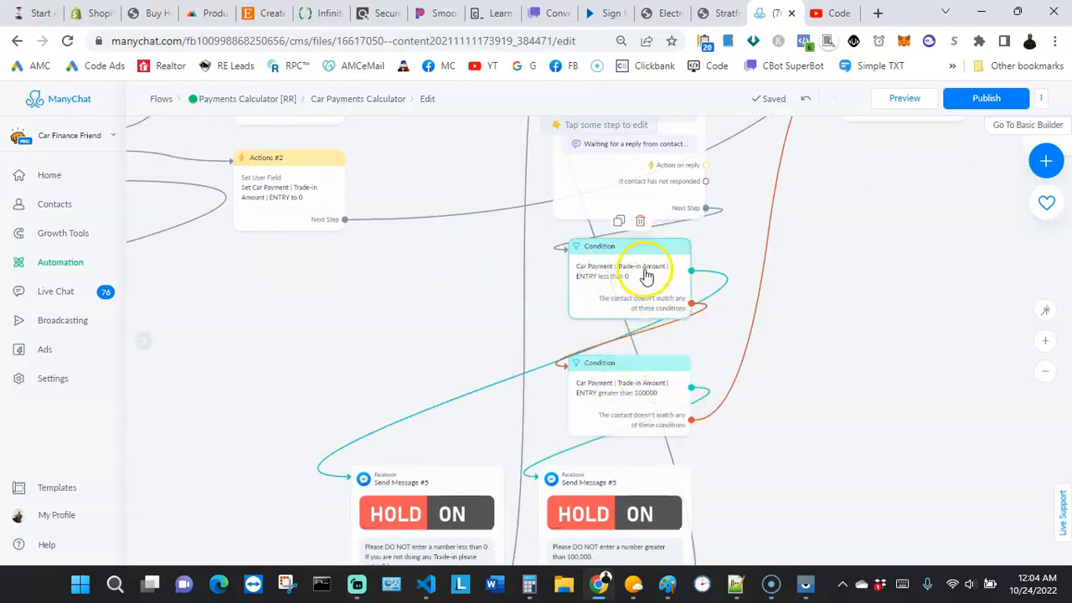
scroll(645, 276, "up", 2)
scroll(646, 276, "down", 4)
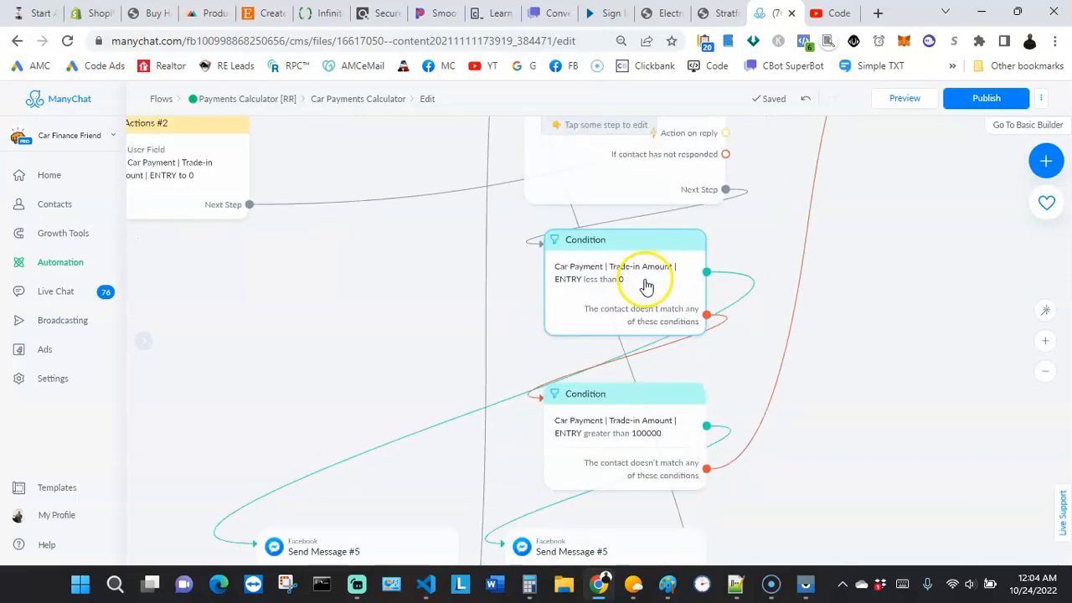
scroll(719, 368, "down", 2)
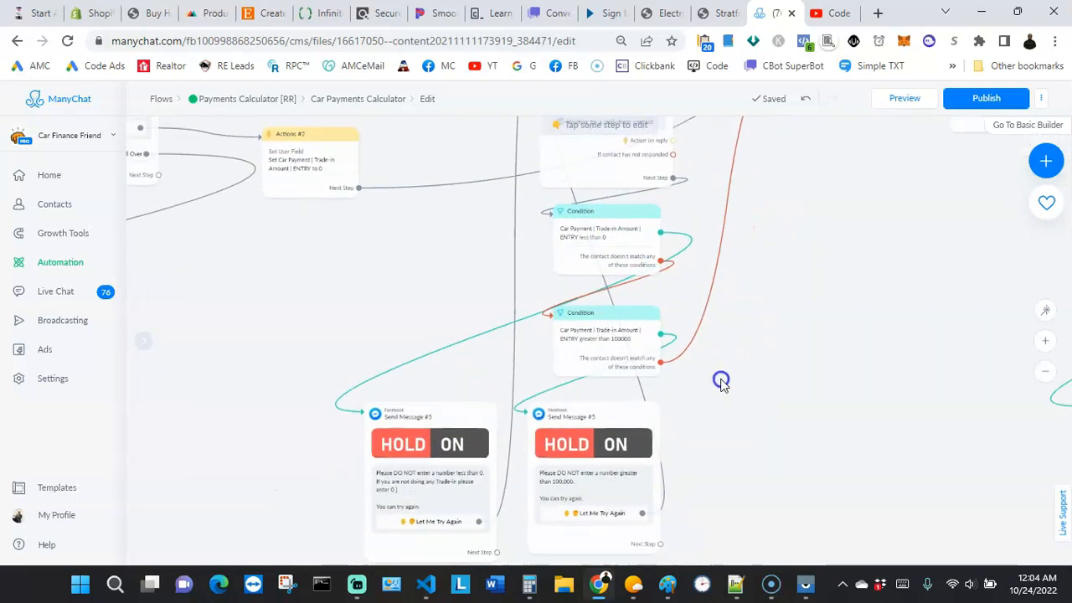
scroll(877, 418, "down", 1)
scroll(449, 337, "down", 3)
left_click_drag(398, 331, 449, 327)
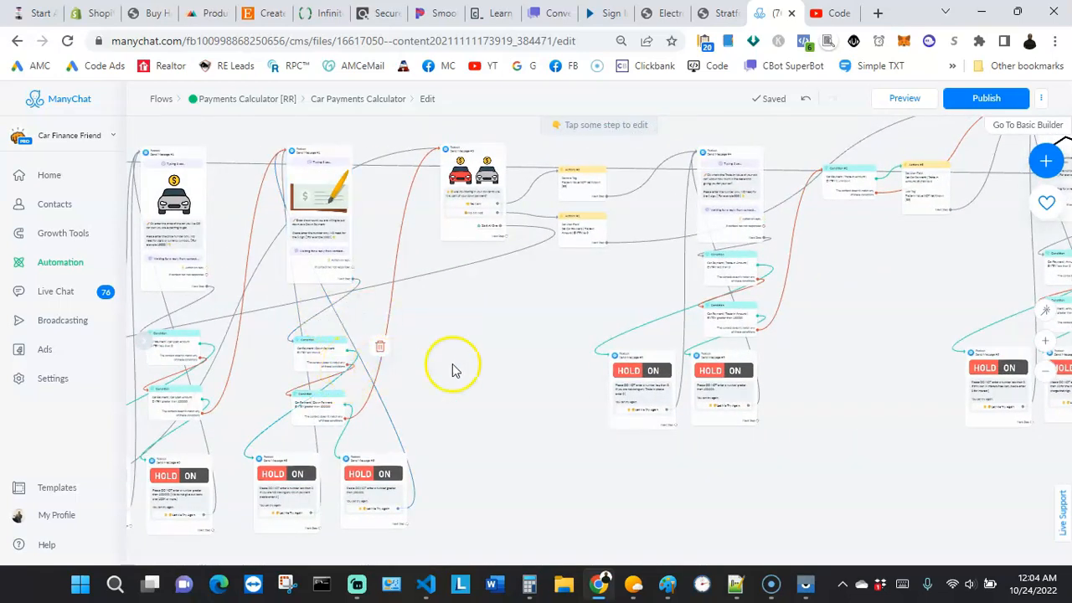
Step: Follow the valid trade-in branch to Condition #2, Trade-in Amount ENTRY is unknown, and inspect its matching and non-matching next steps
left_click_drag(821, 302, 527, 368)
scroll(540, 275, "up", 5)
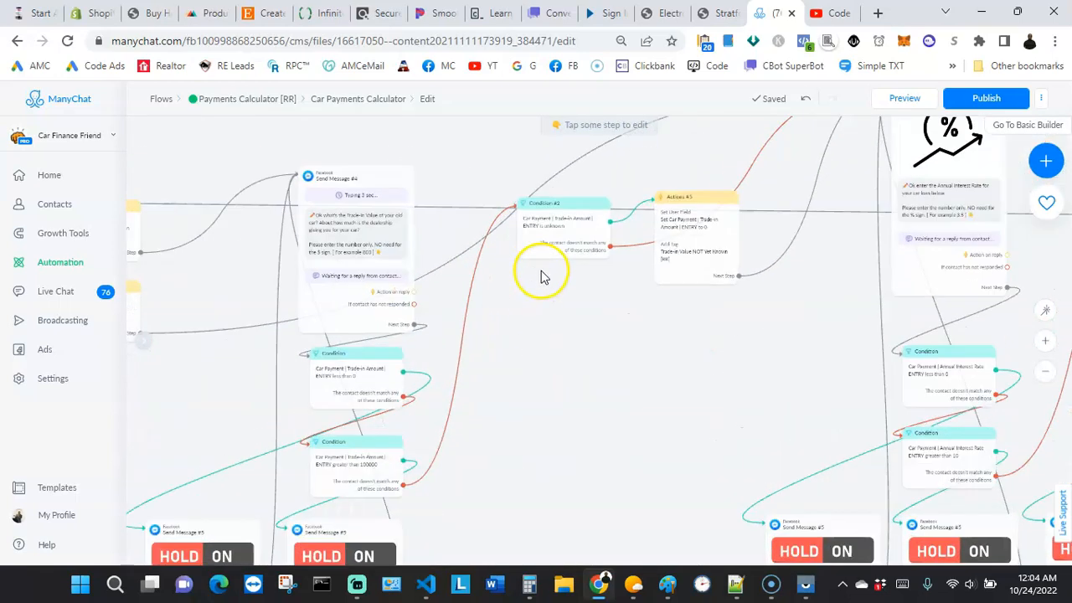
scroll(574, 236, "up", 1)
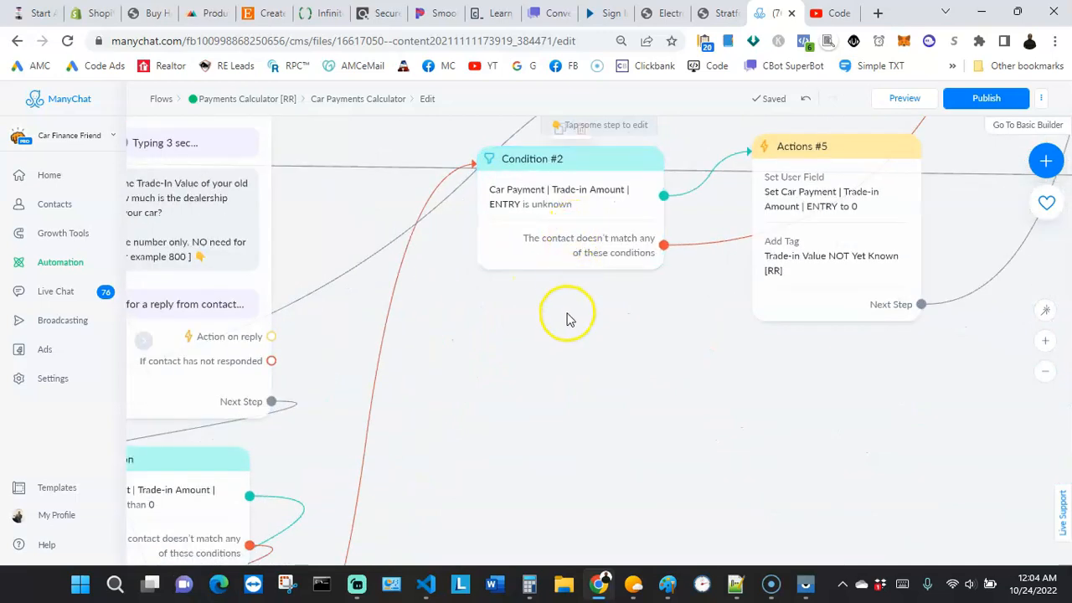
scroll(568, 320, "down", 1)
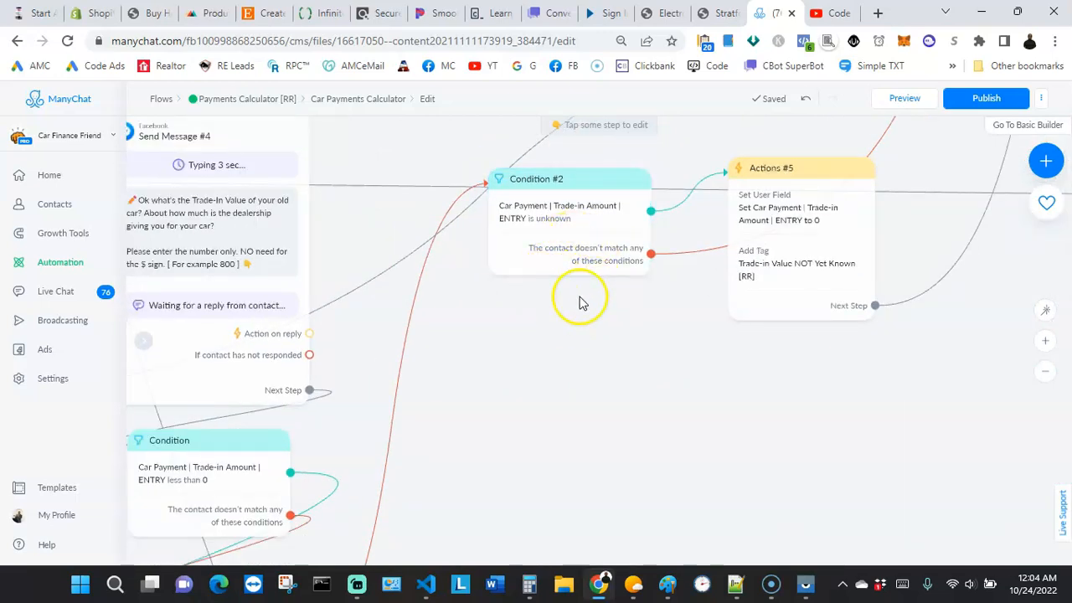
left_click_drag(829, 382, 725, 414)
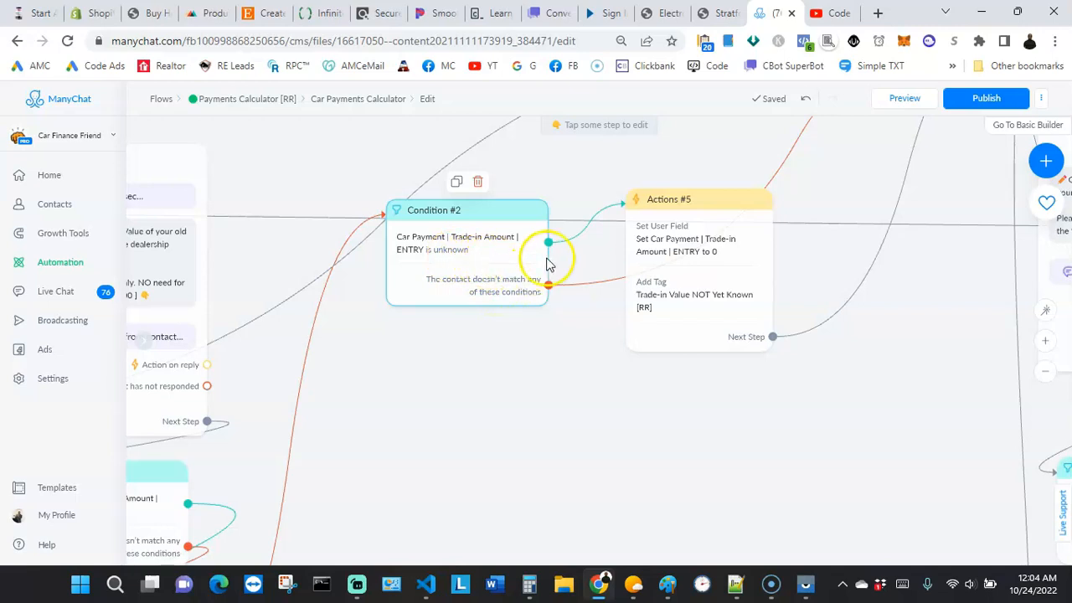
left_click(450, 254)
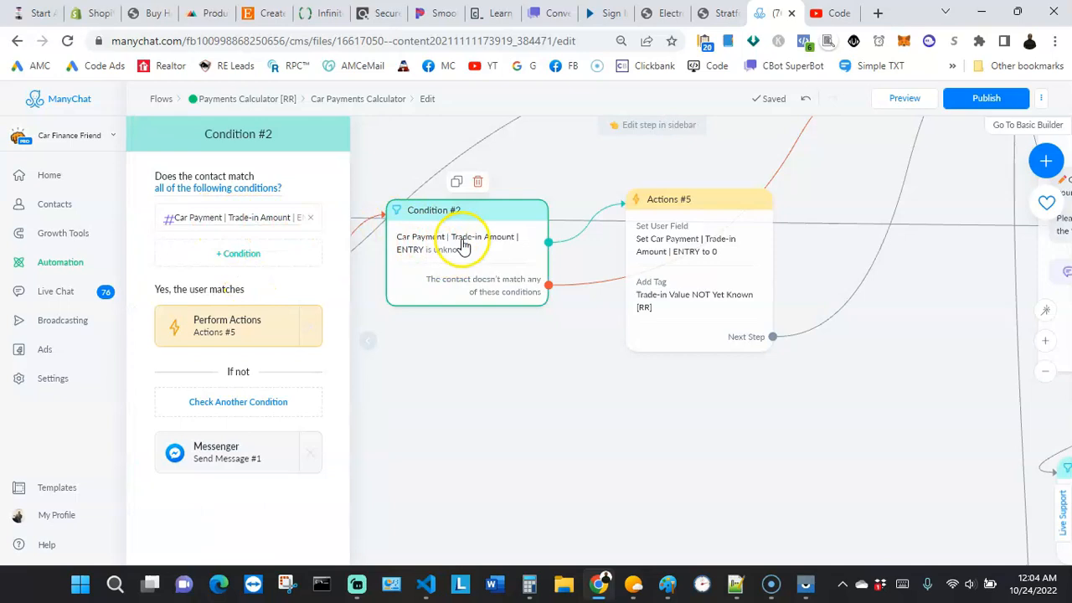
left_click(536, 354)
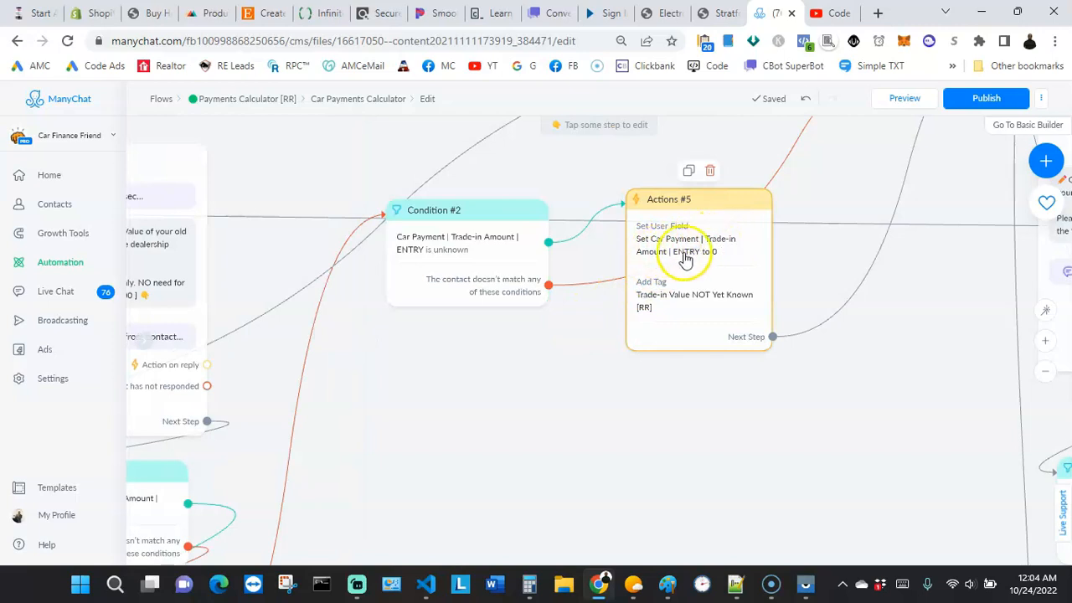
Step: Inspect the Actions #5 step that sets the Trade-in Amount to 0 and adds the Trade-in Value NOT Yet Known tag
left_click(672, 399)
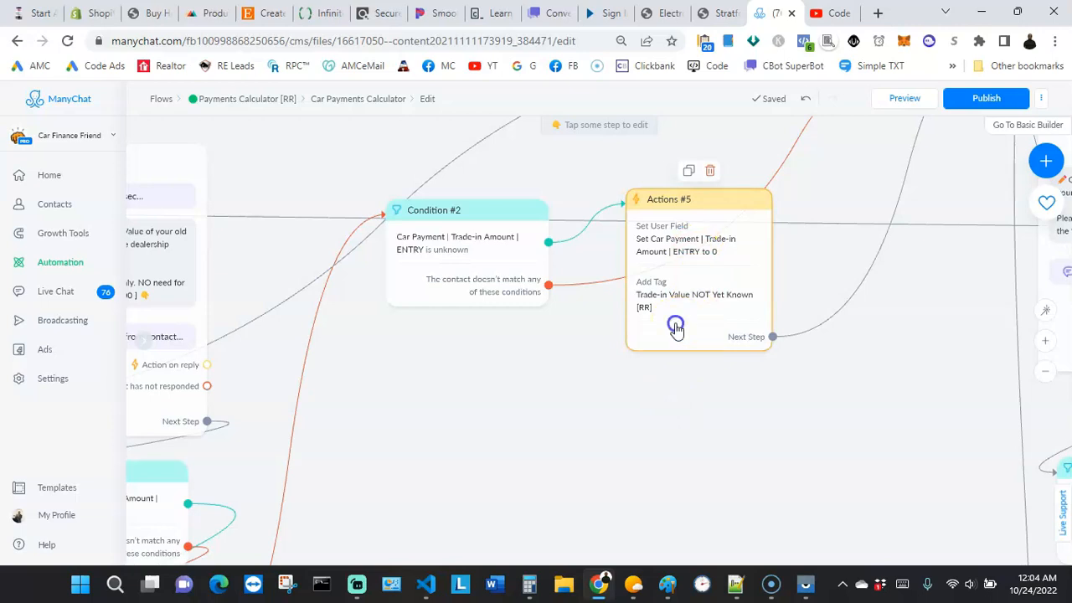
left_click(675, 327)
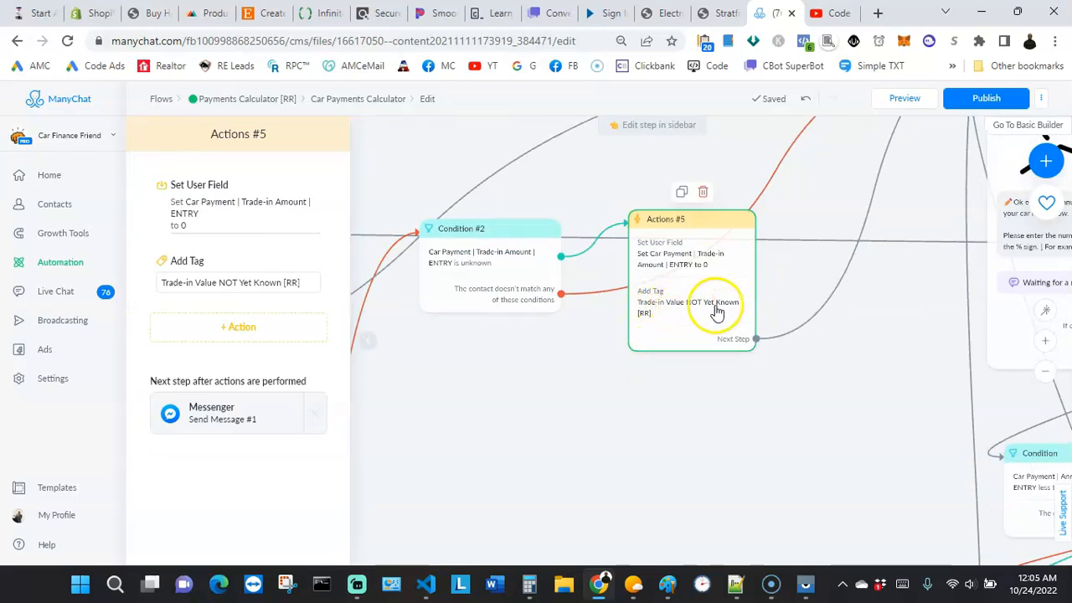
left_click(703, 378)
Step: Shift the Annual Interest Rate question block slightly lower in the flow and examine its message content and keyboard input
scroll(634, 352, "down", 4)
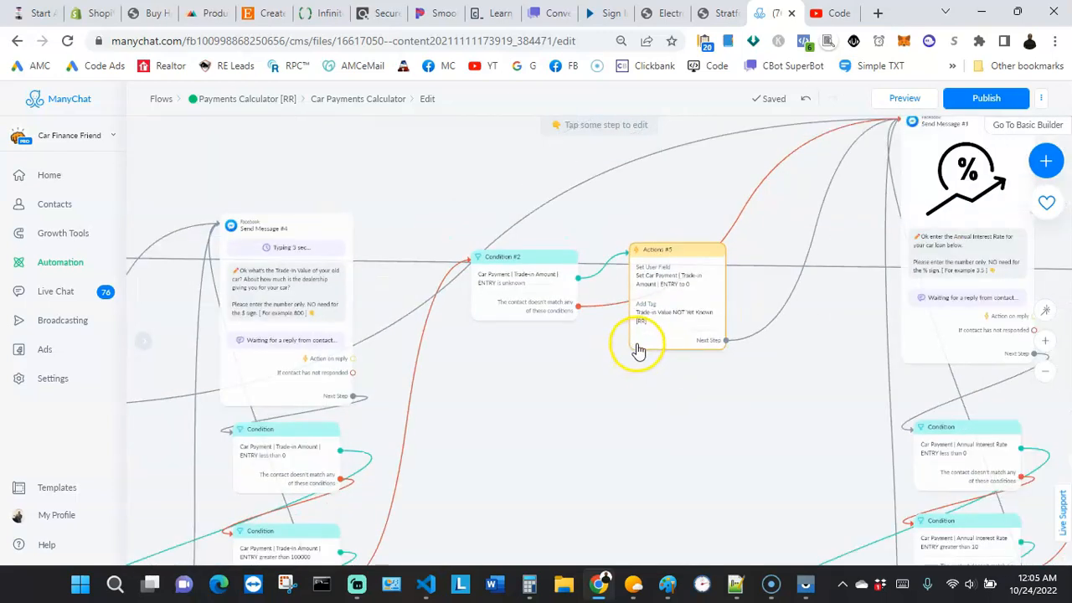
scroll(644, 368, "up", 5)
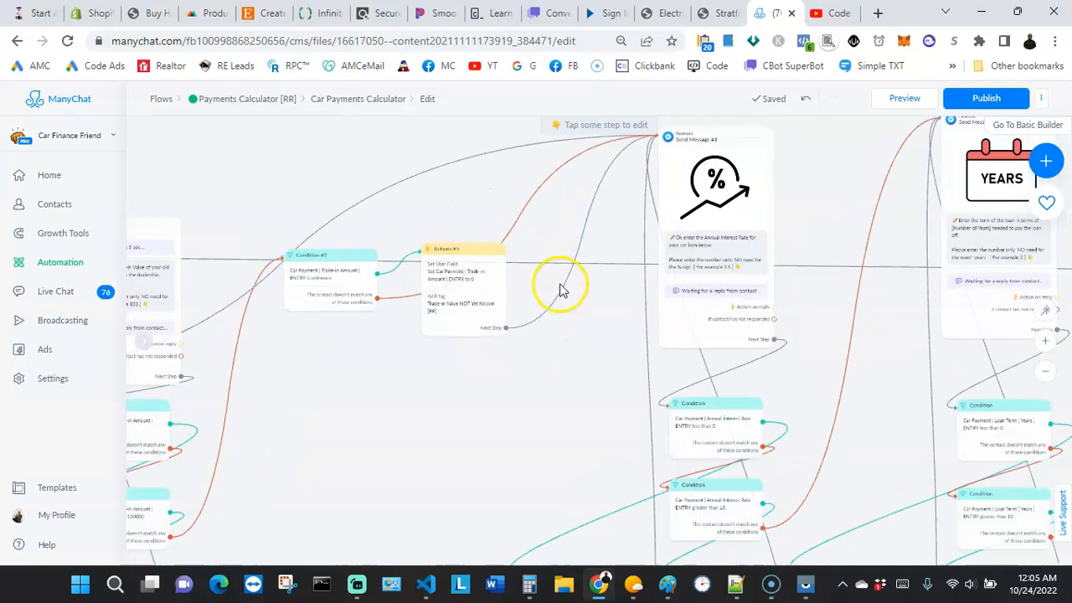
left_click_drag(733, 266, 732, 294)
left_click_drag(607, 347, 487, 366)
left_click_drag(741, 352, 725, 293)
left_click(584, 335)
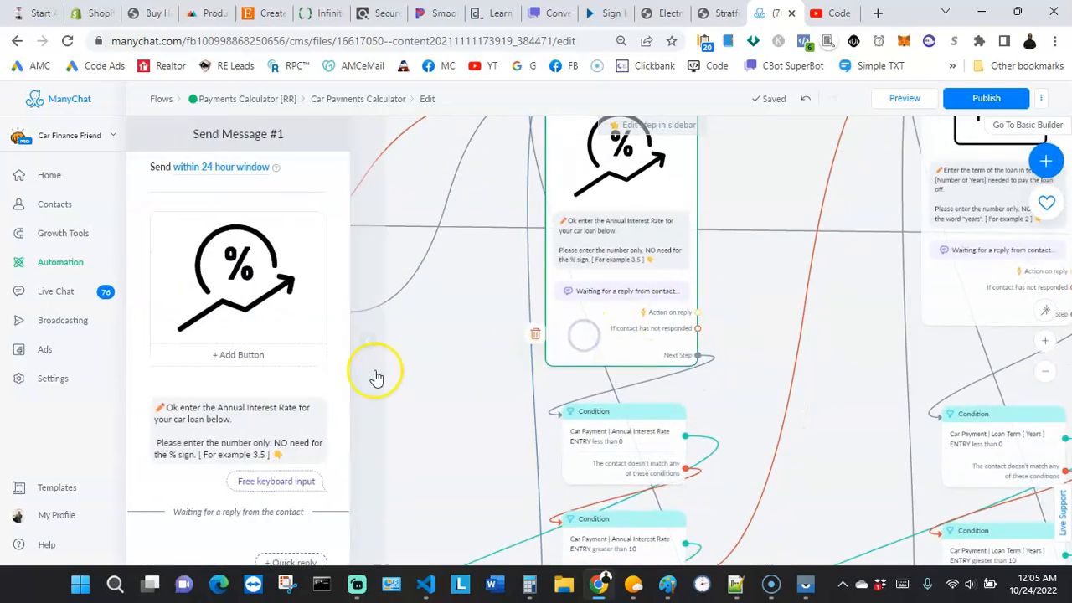
left_click(441, 409)
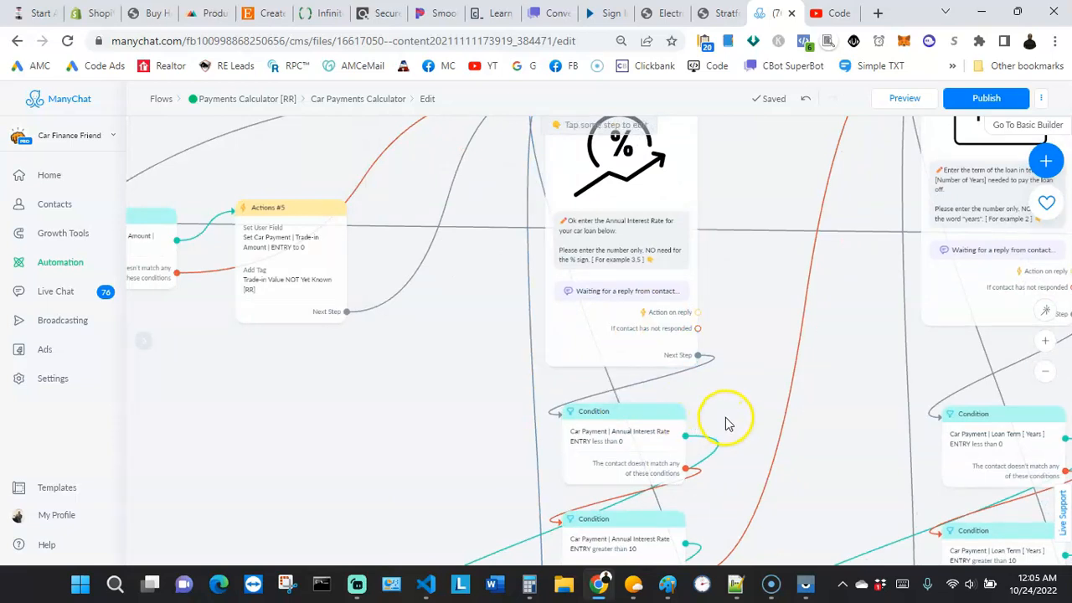
Step: Trace the Annual Interest Rate ENTRY conditions for less than 0 and greater than 10 to their HOLD ON messages
left_click_drag(725, 423, 693, 317)
scroll(674, 394, "down", 2)
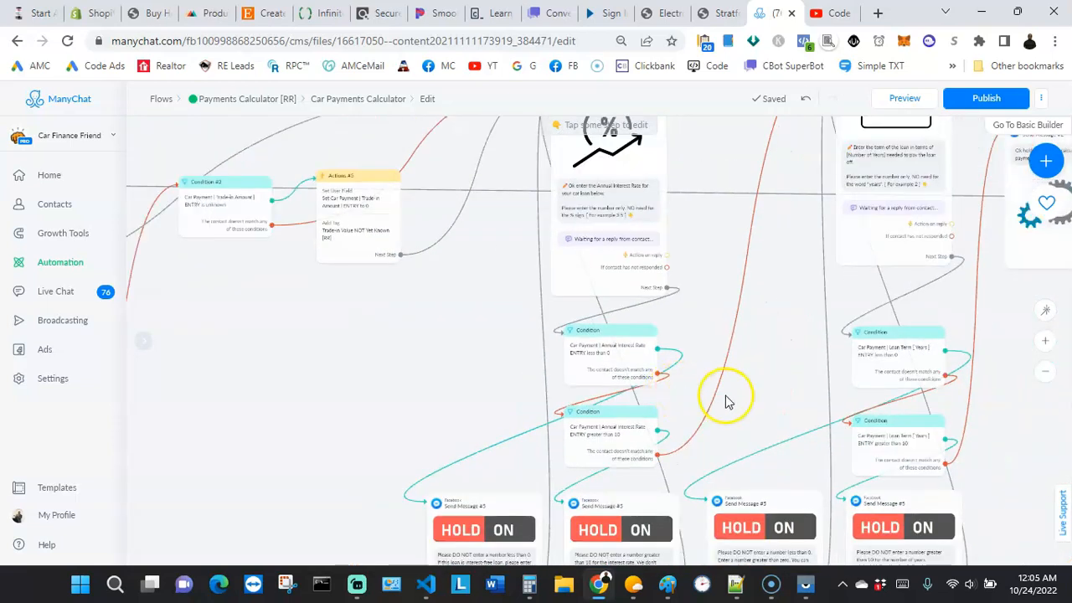
left_click_drag(725, 402, 665, 339)
scroll(545, 296, "down", 2)
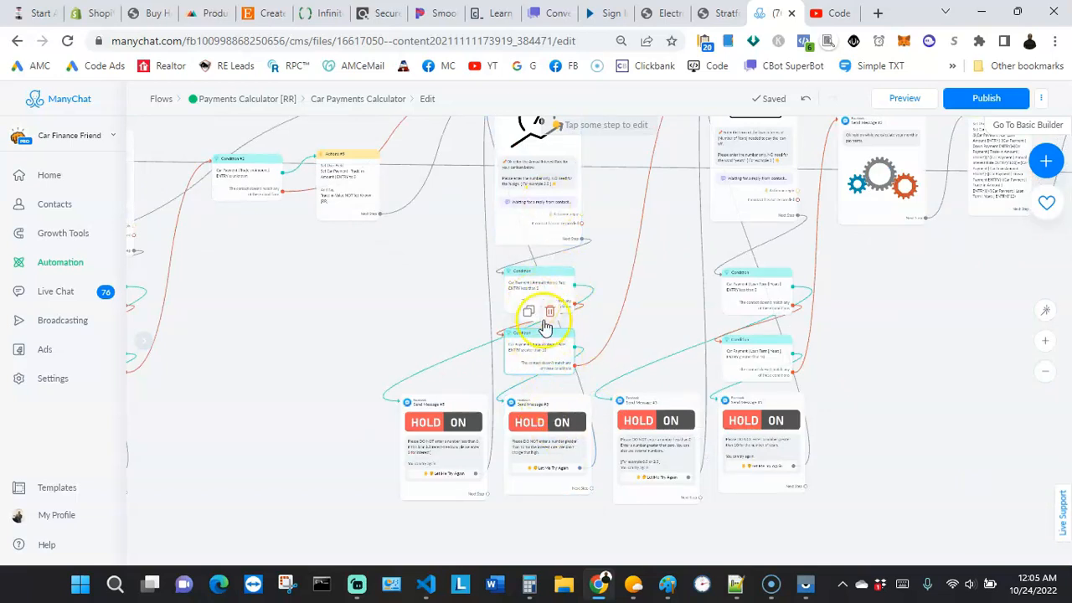
Step: Shift the loan term question block slightly lower in the flow and examine its Number of Years message
left_click_drag(641, 306, 480, 401)
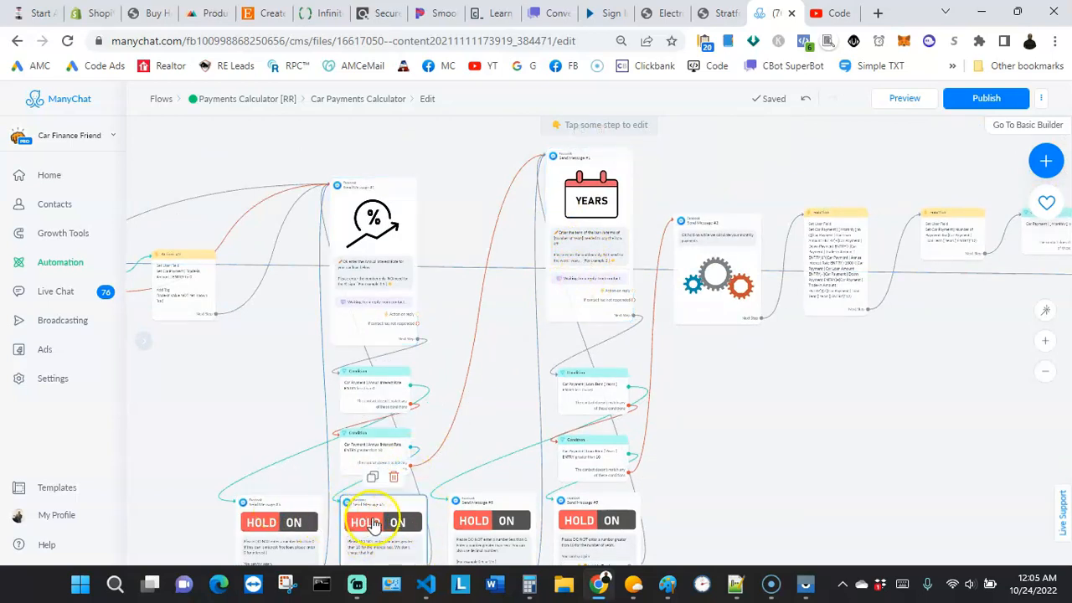
left_click_drag(591, 287, 580, 314)
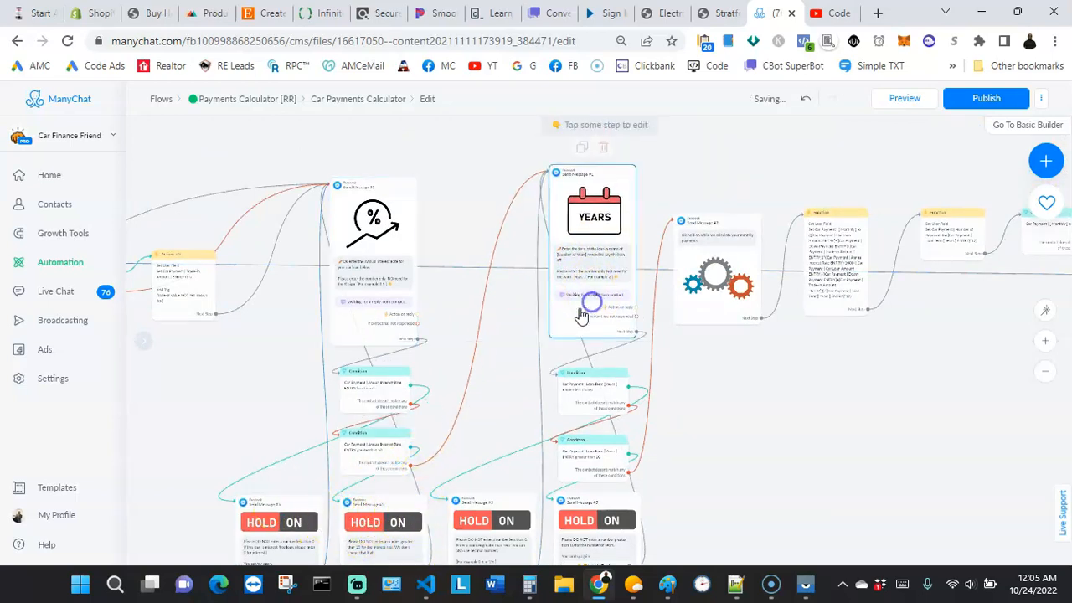
scroll(581, 235, "up", 3)
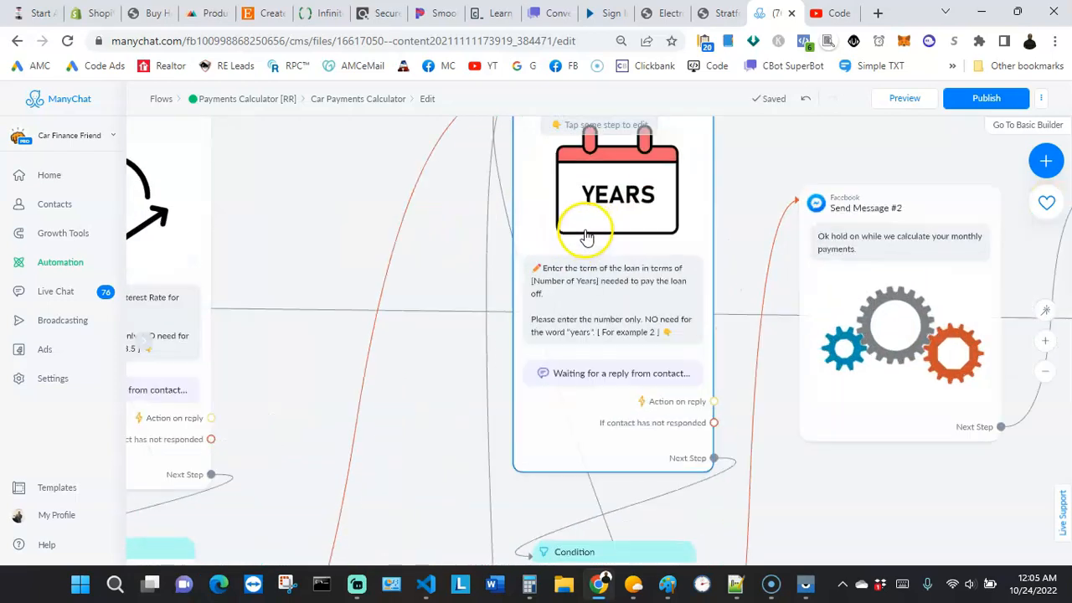
scroll(586, 236, "down", 2)
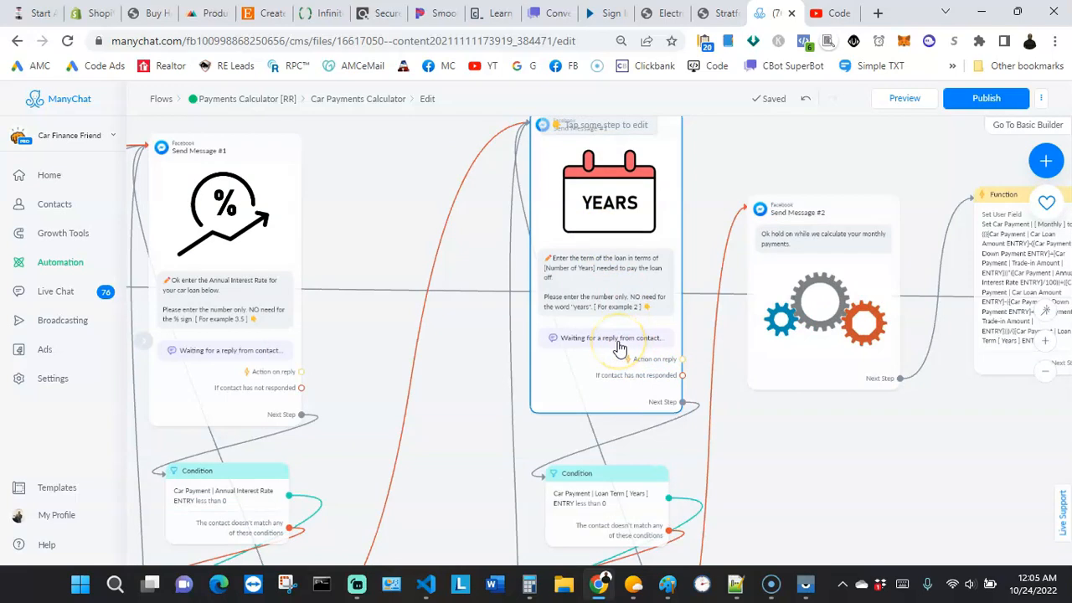
Step: Trace the Loan Term [Years] ENTRY conditions for less than 0 and greater than 10 to their next steps
left_click_drag(755, 474, 619, 411)
scroll(597, 387, "down", 2)
left_click_drag(619, 480, 471, 451)
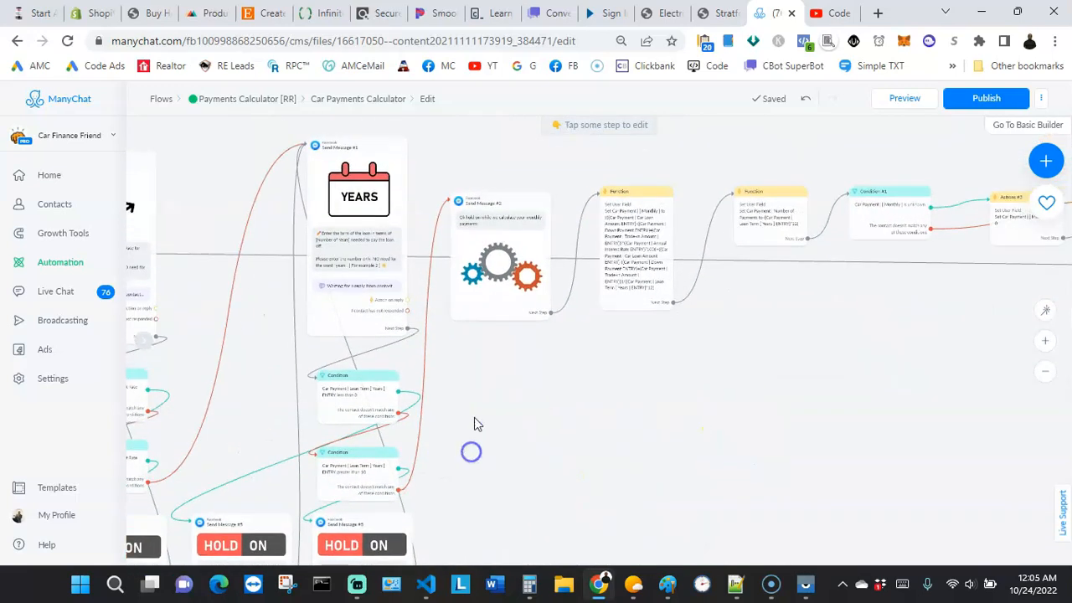
Step: Shift the "Ok hold on while we calculate" message block slightly higher and play its gears animation
left_click_drag(521, 254, 526, 233)
scroll(526, 234, "up", 3)
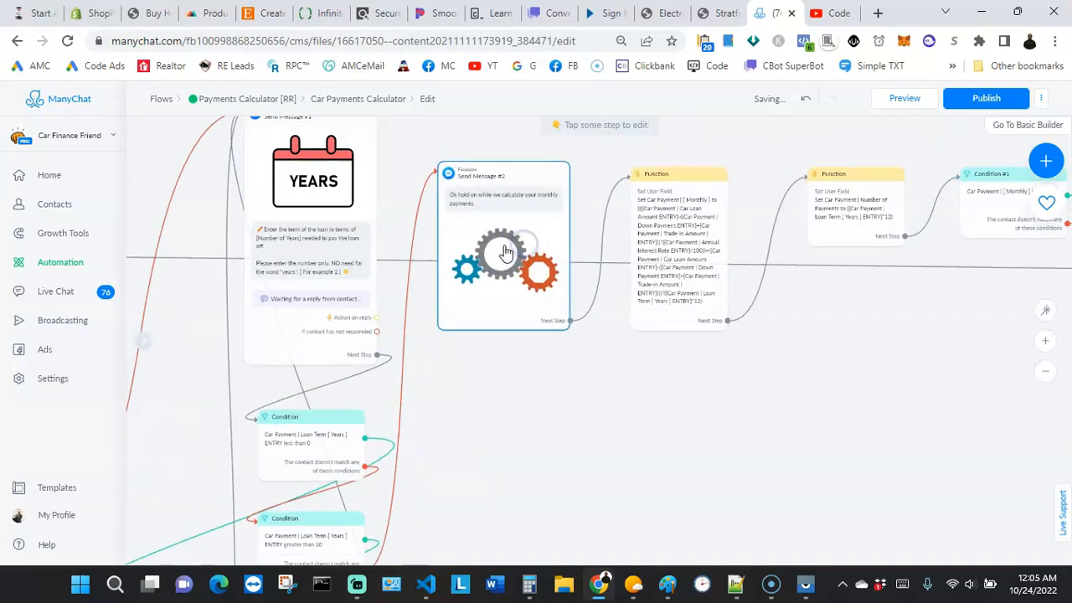
left_click(528, 237)
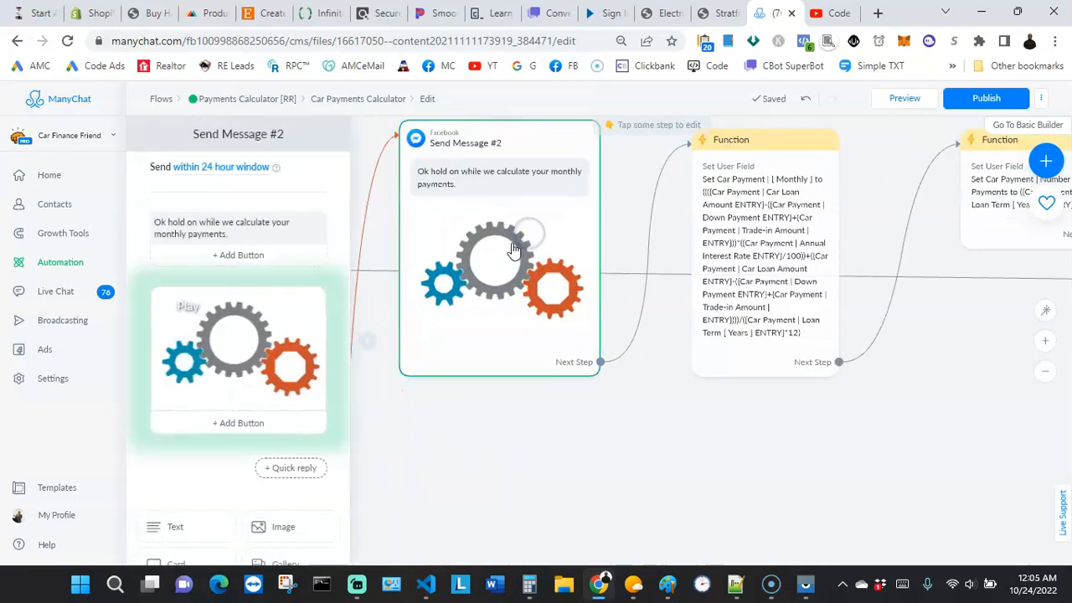
left_click(173, 309)
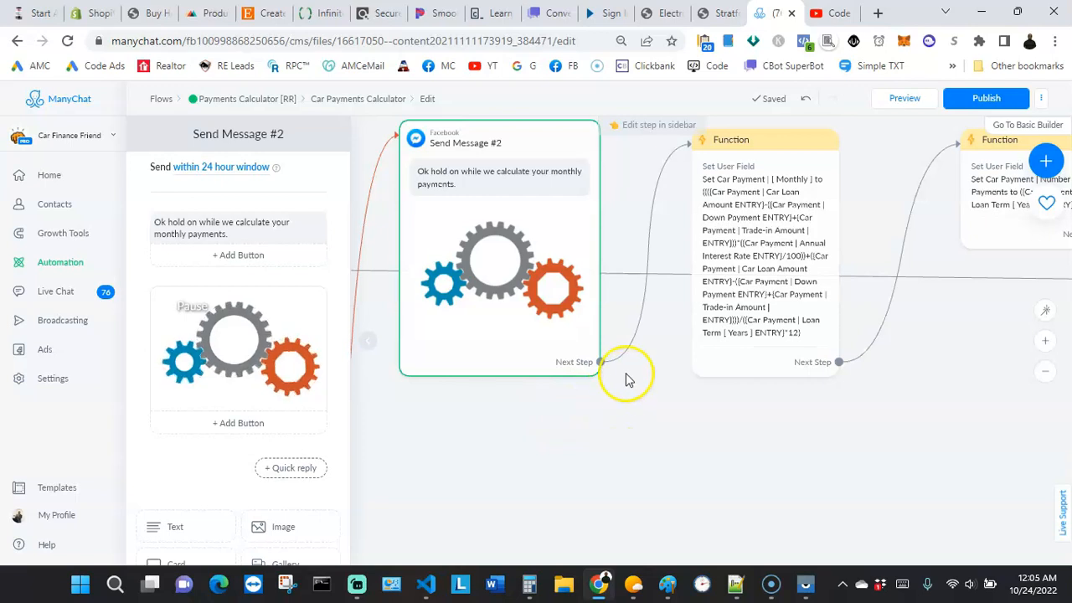
left_click(616, 417)
Step: Open the custom formula of the Function step that sets Car Payment | [Monthly] and examine its fields
scroll(616, 411, "down", 2)
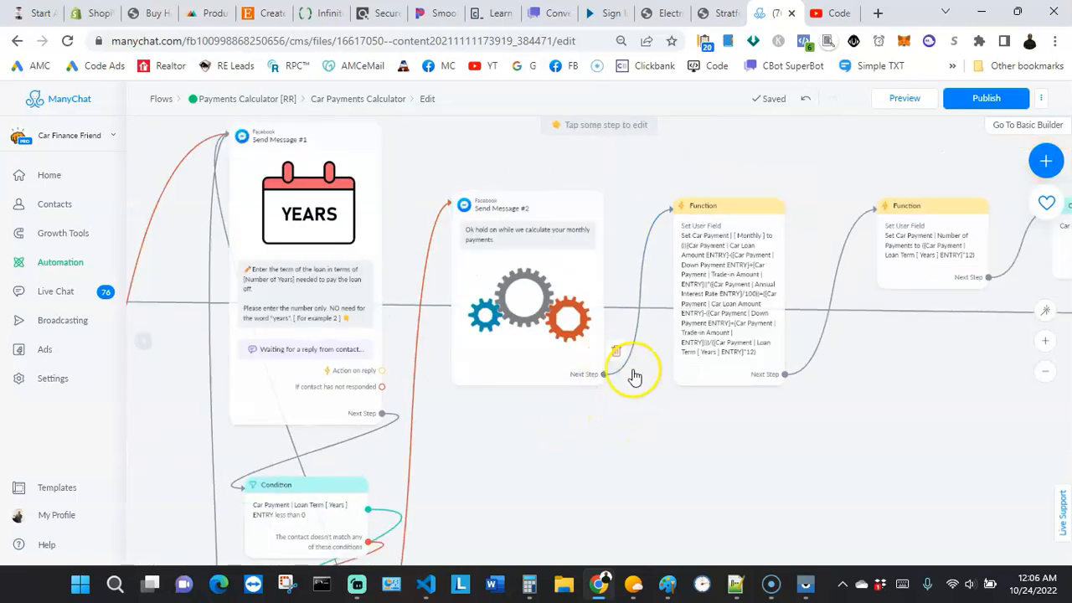
left_click(715, 356)
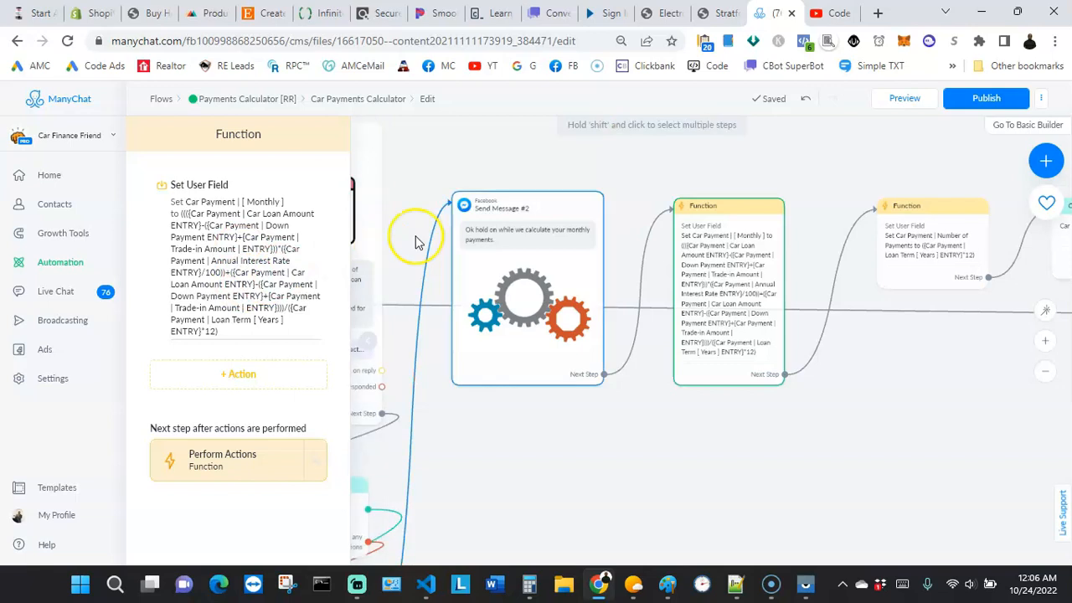
left_click(254, 273)
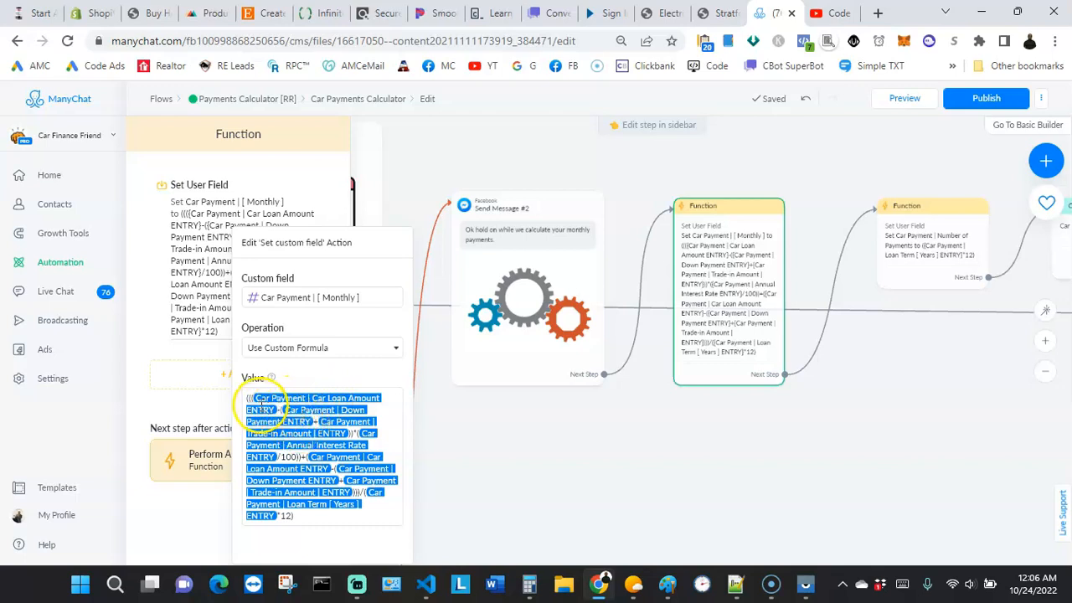
left_click(306, 520)
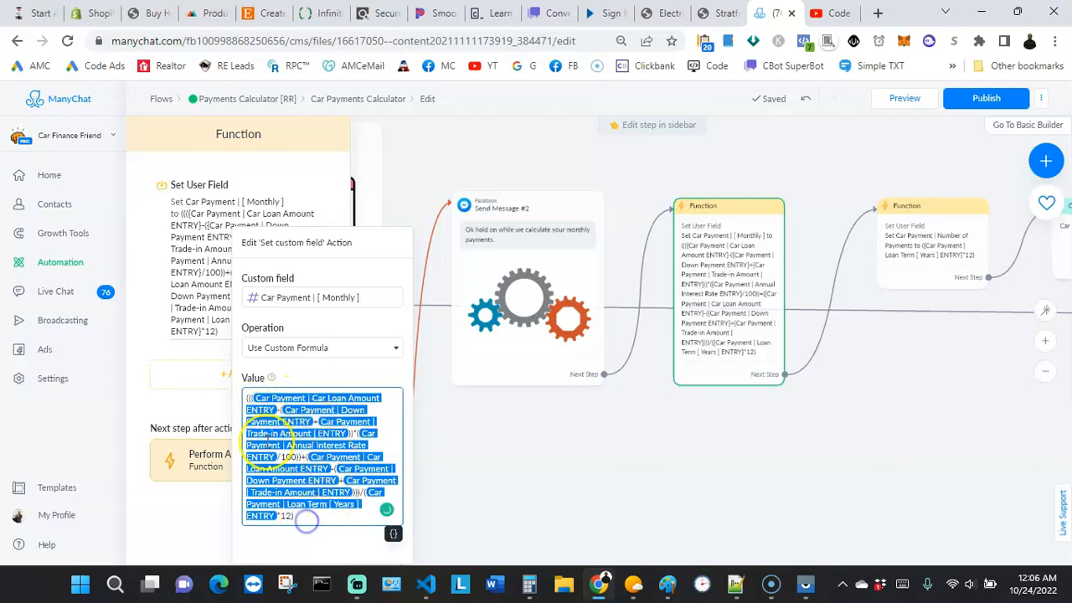
Step: Compare the monthly payment formula with the written formula and worked example in Paint, and close the formula editor back in ManyChat
left_click(673, 590)
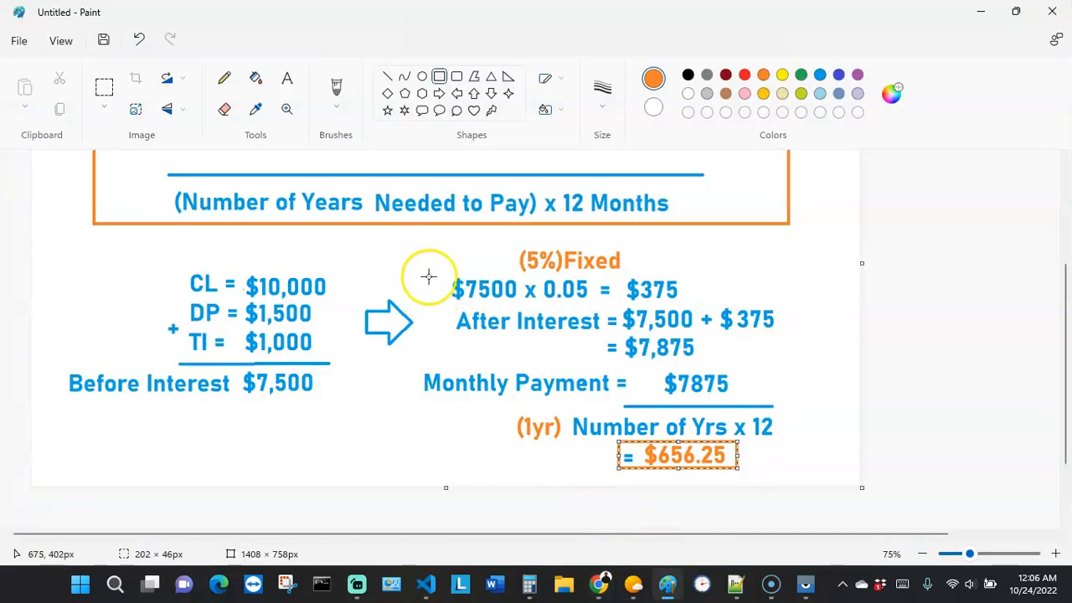
scroll(572, 343, "up", 3)
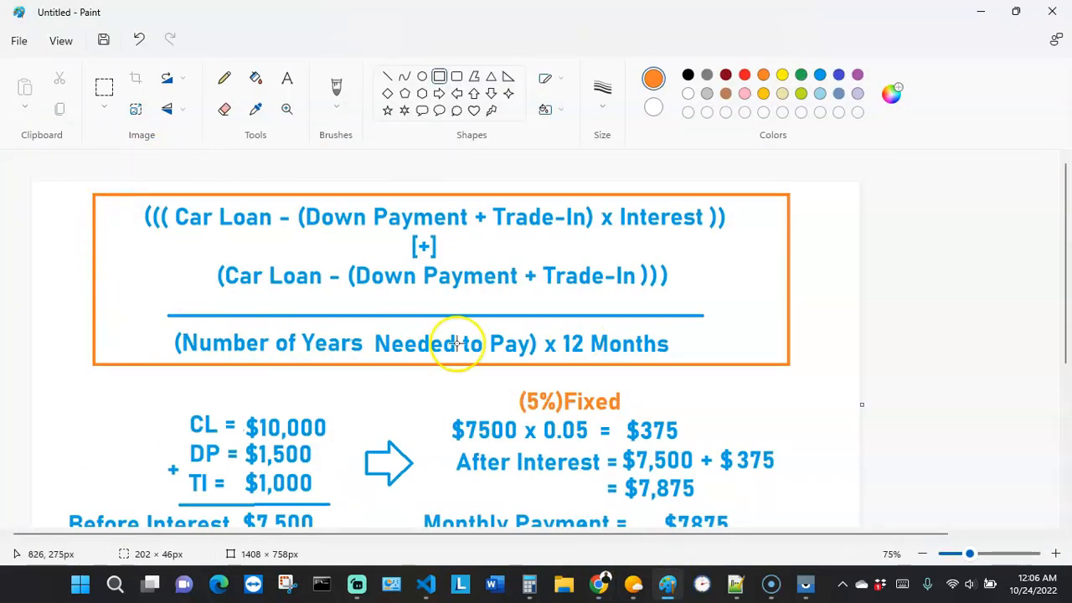
left_click(601, 583)
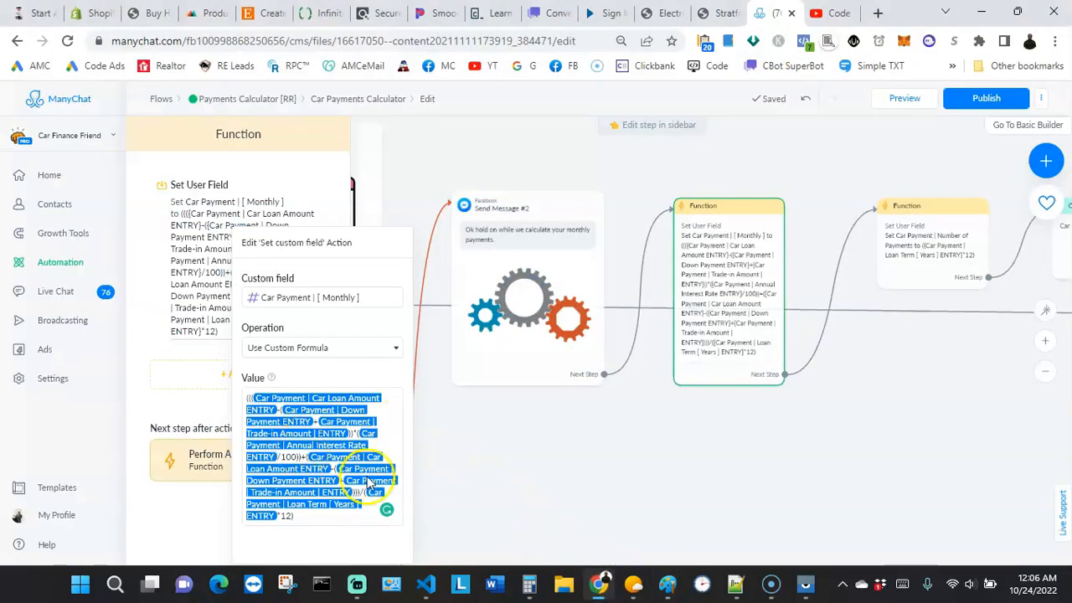
left_click(669, 583)
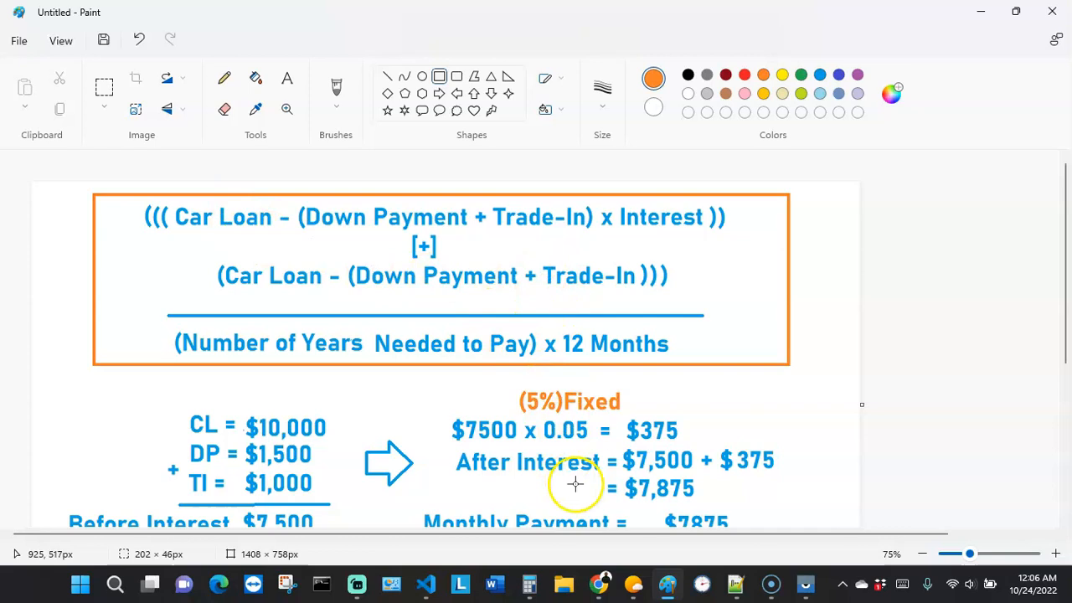
left_click(599, 584)
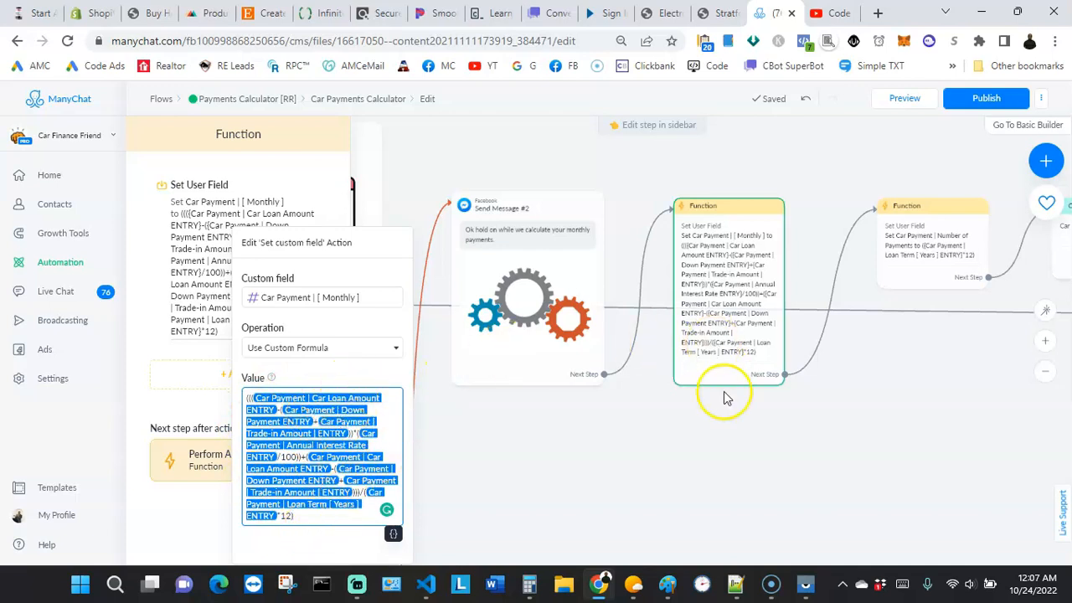
left_click(723, 419)
Step: Inspect the Function step that sets Number of Payments to Loan Term [Years] ENTRY*12, including its custom formula
left_click_drag(877, 384, 764, 408)
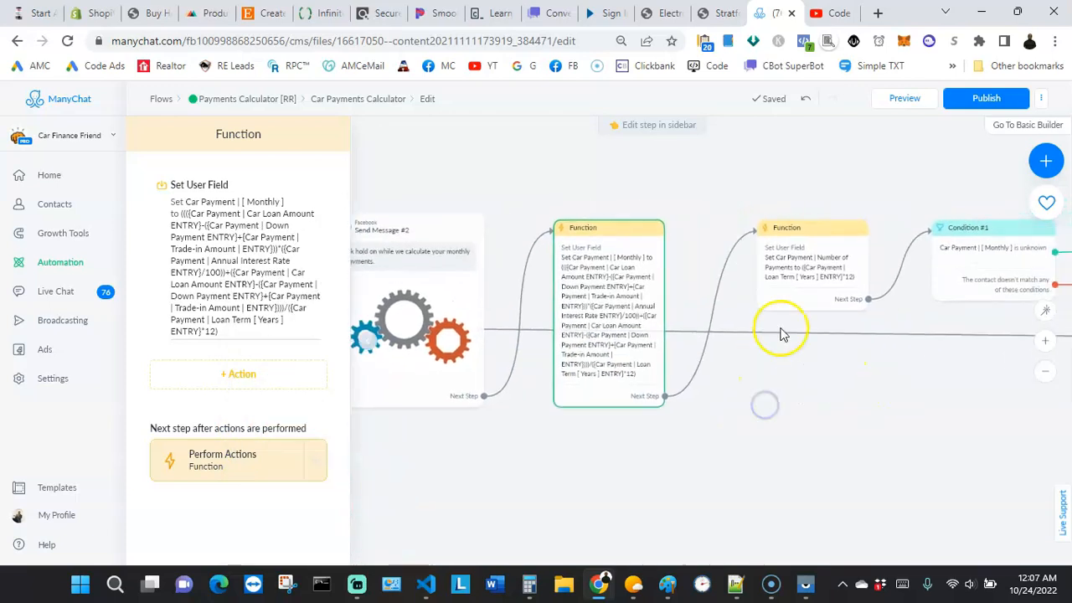
left_click(798, 287)
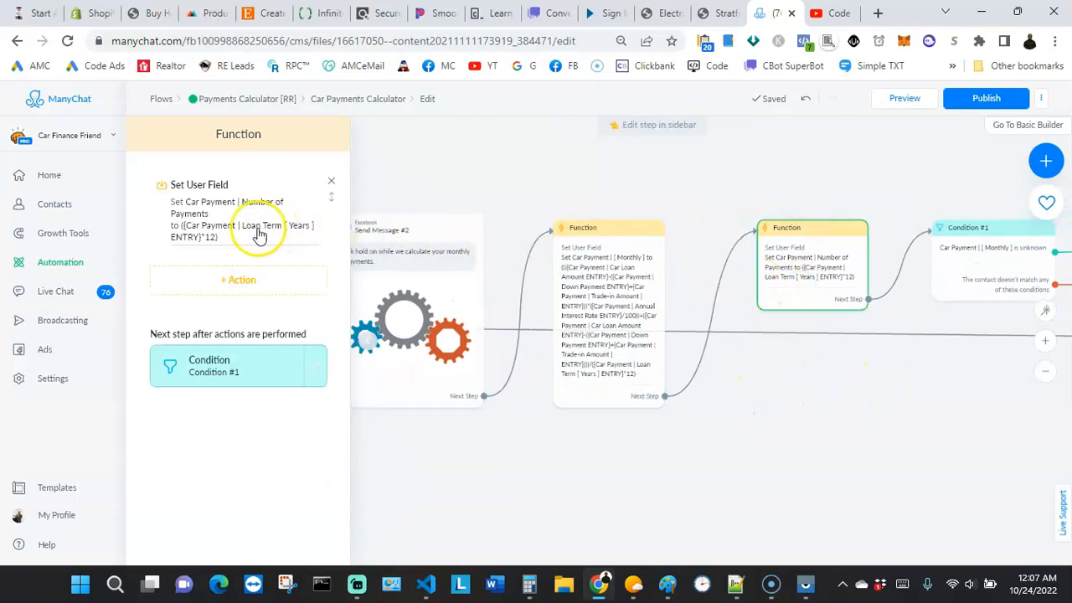
left_click(256, 230)
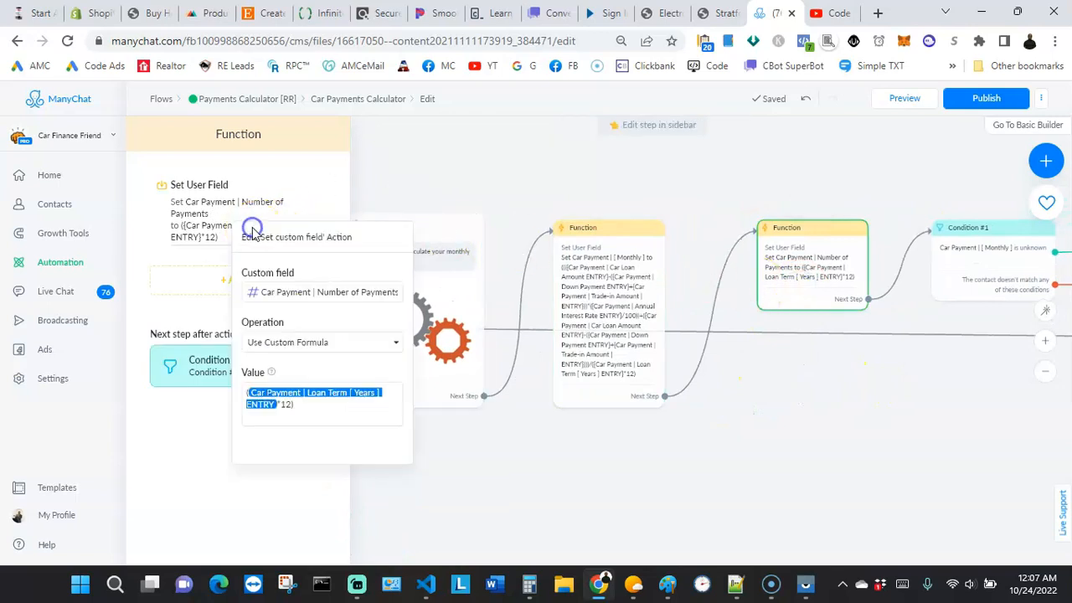
left_click(303, 407)
left_click(739, 391)
left_click(753, 277)
left_click(797, 370)
Step: Inspect Condition #1, Car Payment | [Monthly] is unknown, and the Actions #3 step that sets the monthly payment to 0
left_click_drag(833, 378, 469, 390)
left_click_drag(675, 383, 578, 386)
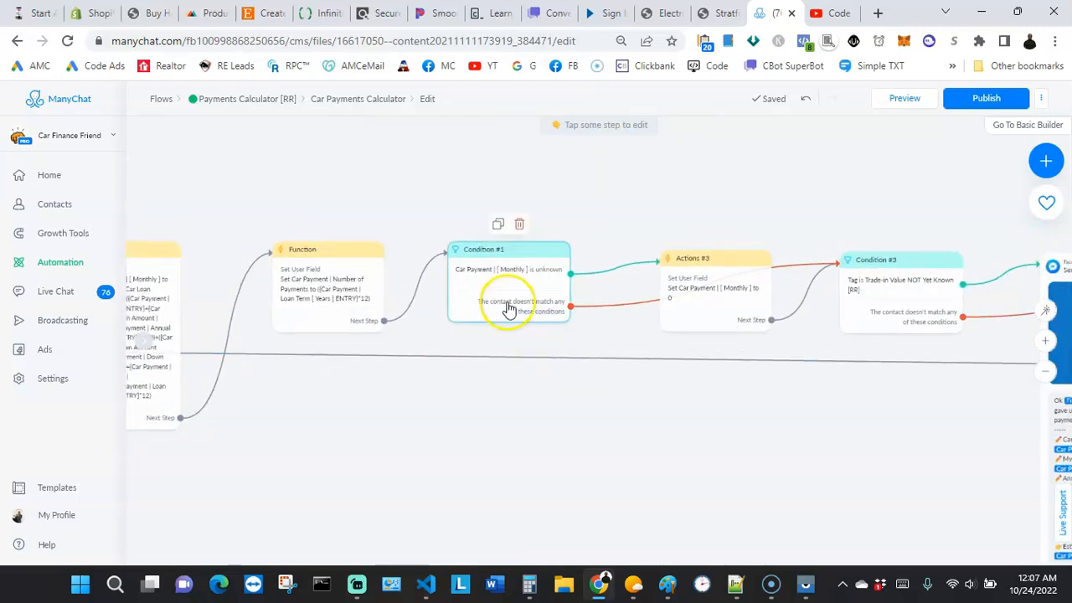
left_click(701, 294)
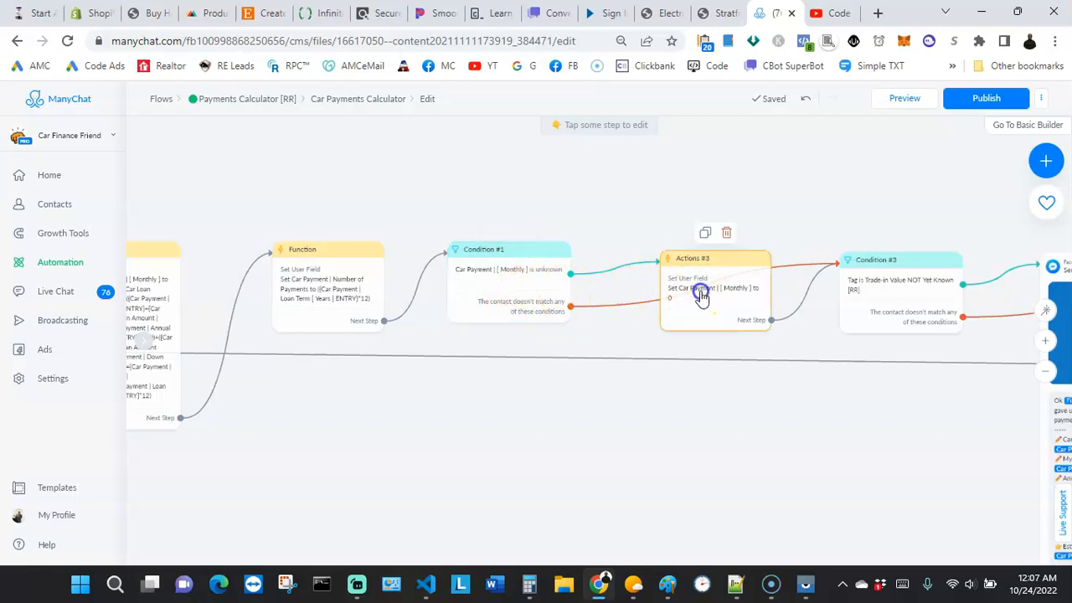
left_click(512, 293)
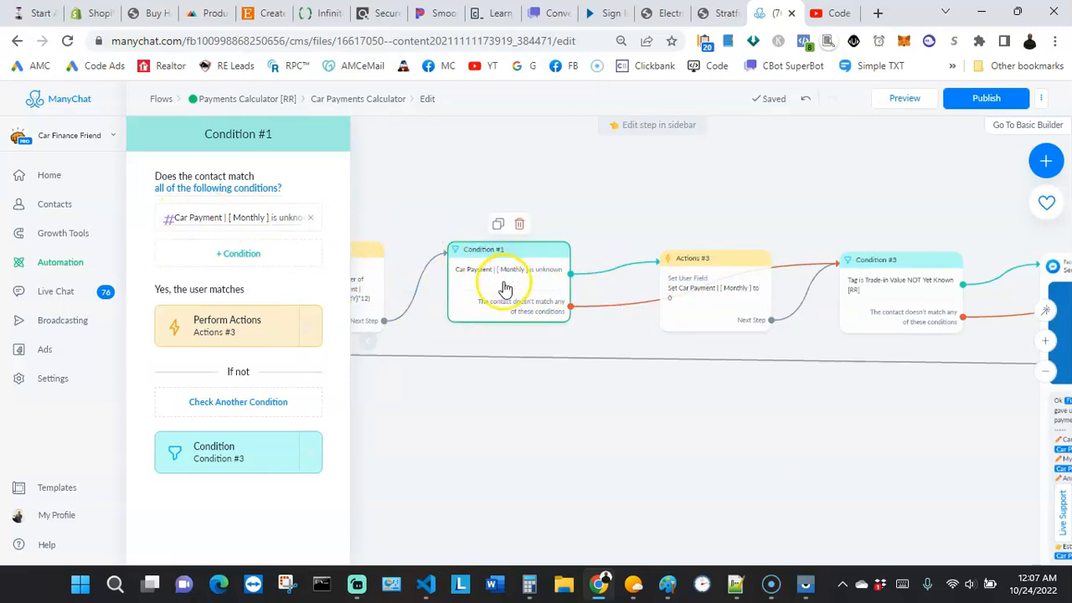
left_click(703, 318)
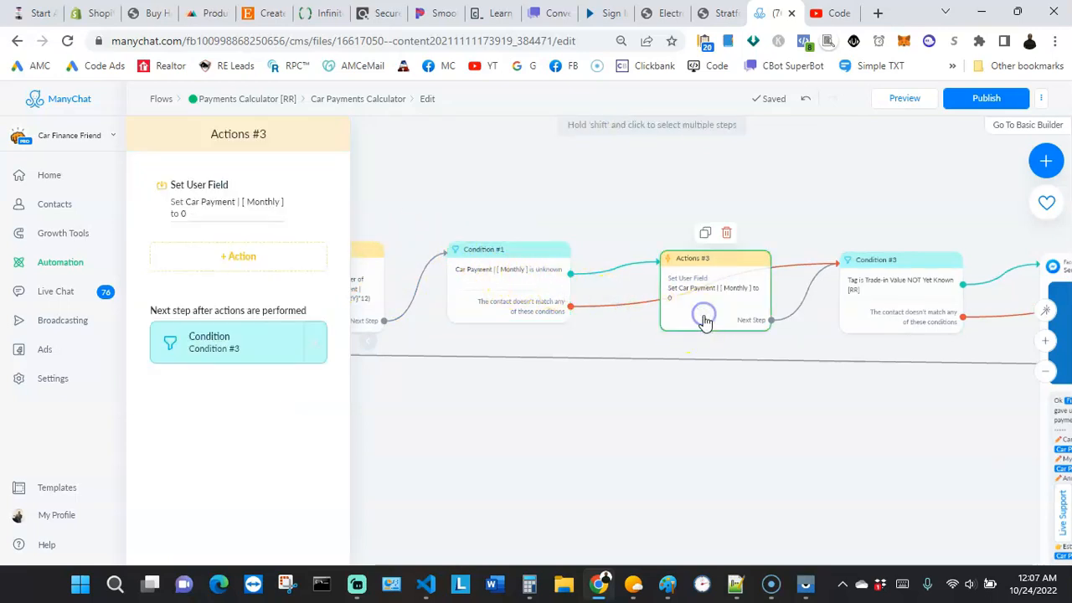
left_click(790, 411)
Step: Inspect Condition #3, which checks for the Trade-in Value NOT Yet Known [RR] tag, and its matching and non-matching next steps
left_click_drag(879, 416, 564, 429)
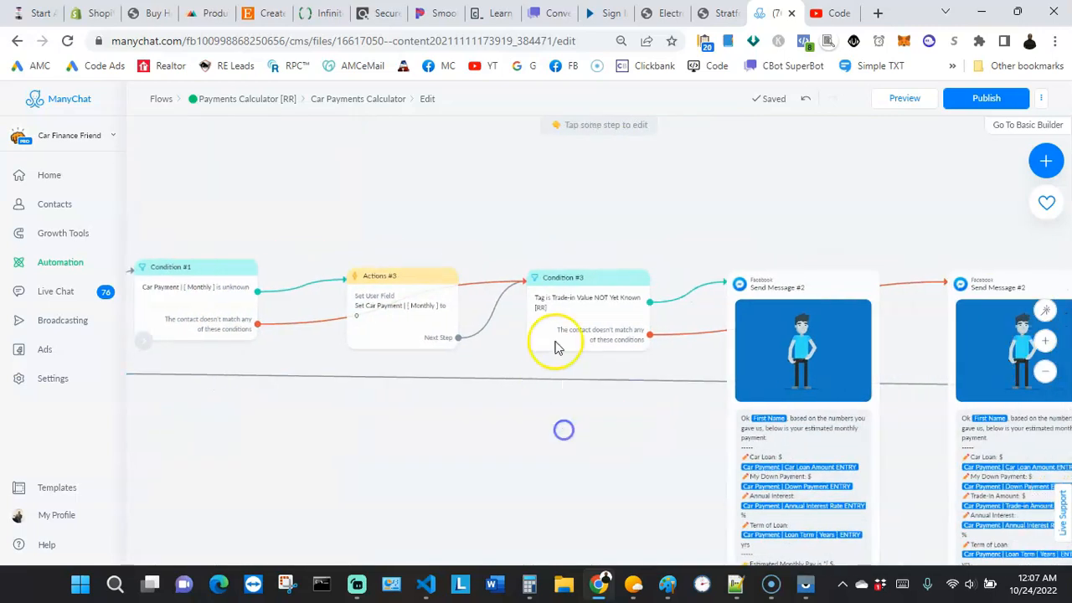
left_click(558, 318)
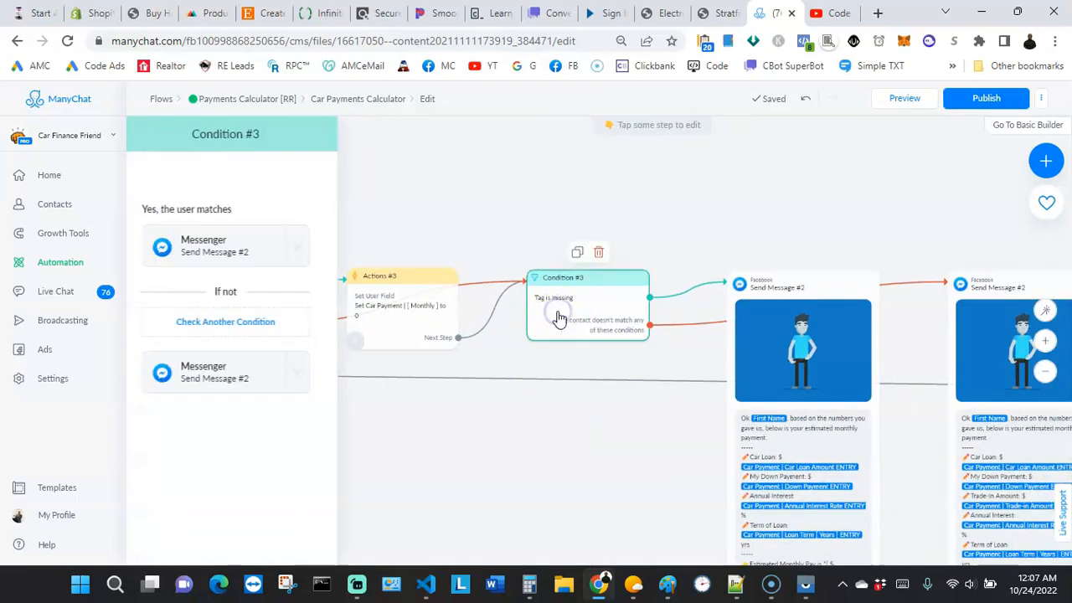
scroll(592, 320, "up", 1)
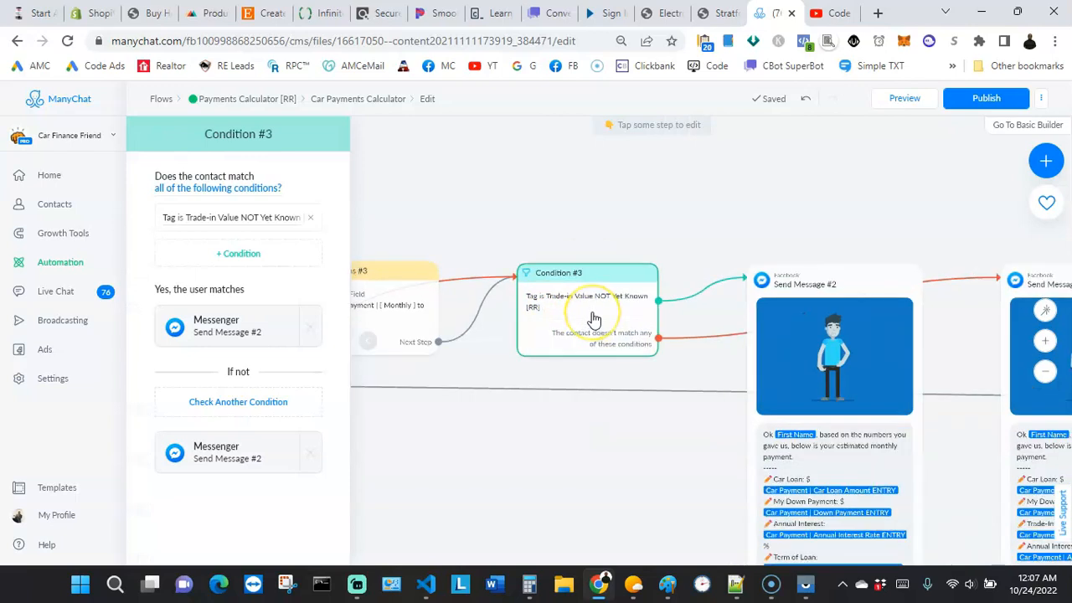
scroll(570, 308, "up", 1)
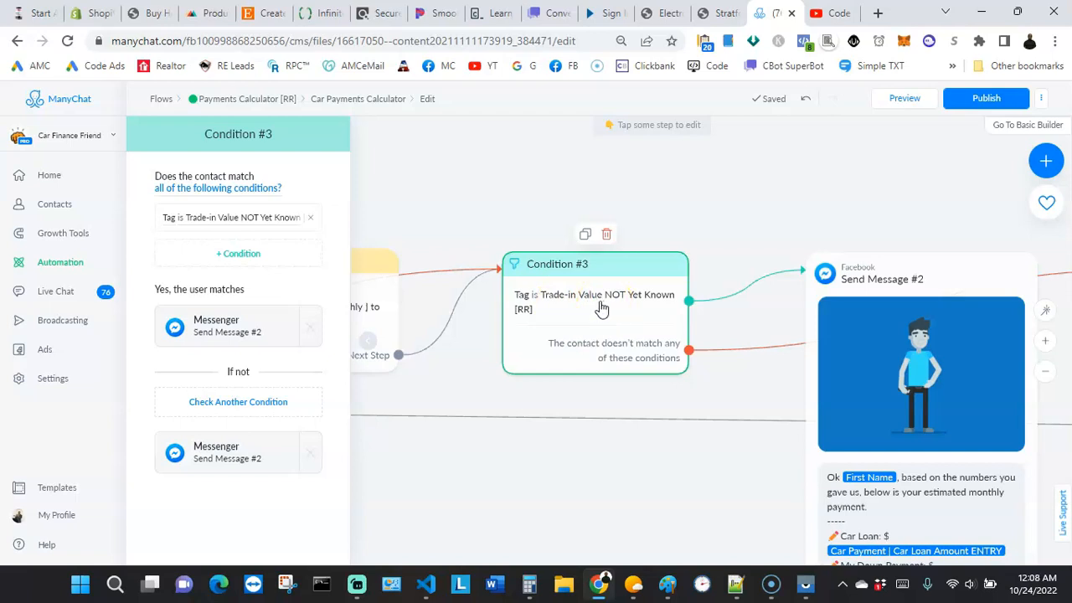
scroll(599, 312, "down", 4)
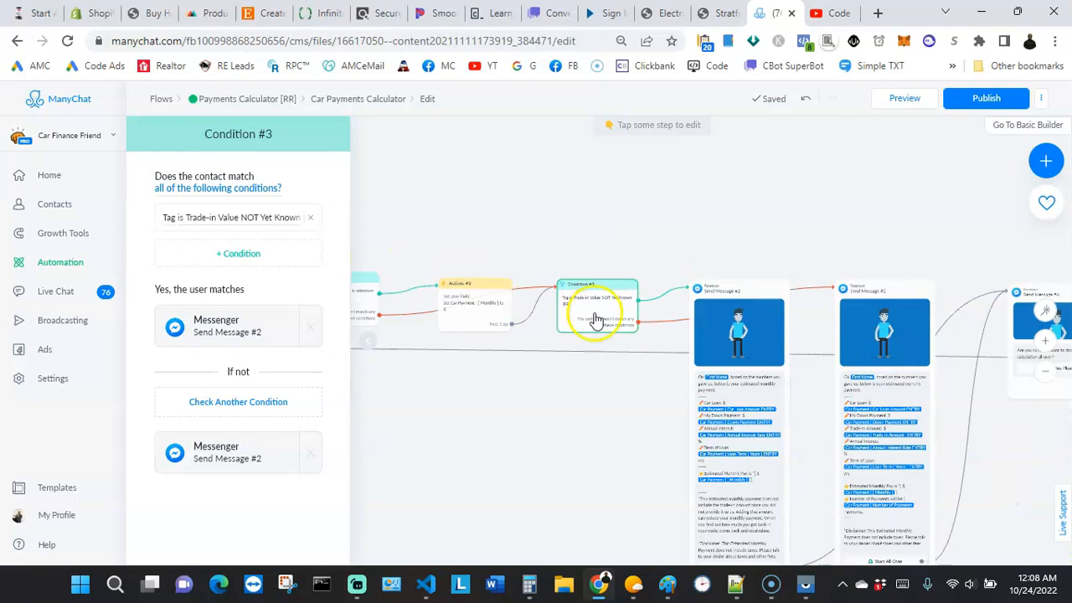
left_click(574, 377)
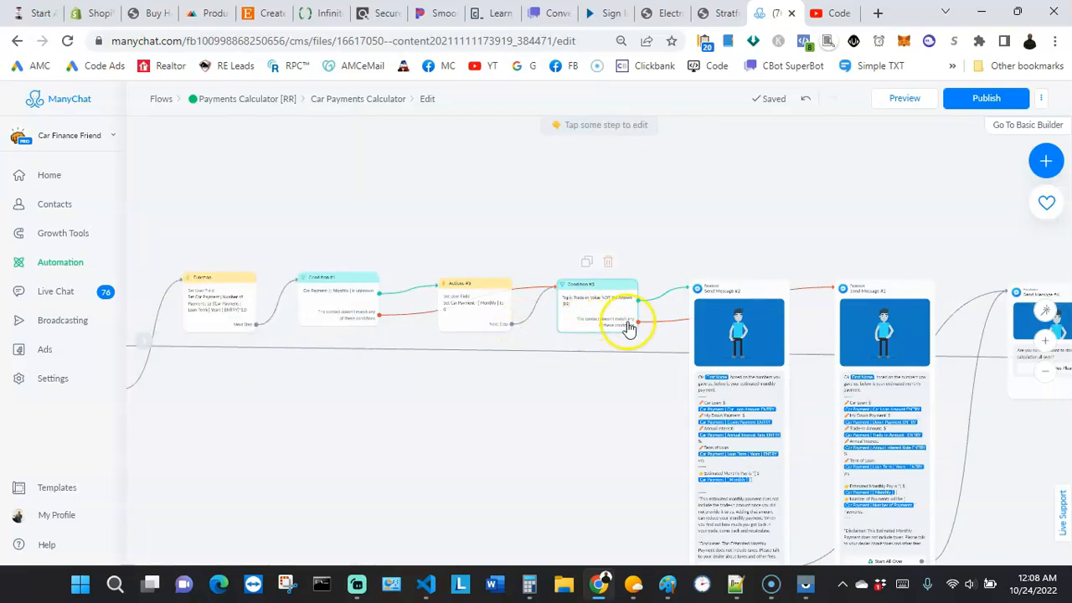
Step: Follow both branches of Condition #3 to their estimated payment messages and compare the one without a trade-in amount with the one including it
left_click_drag(639, 402, 545, 364)
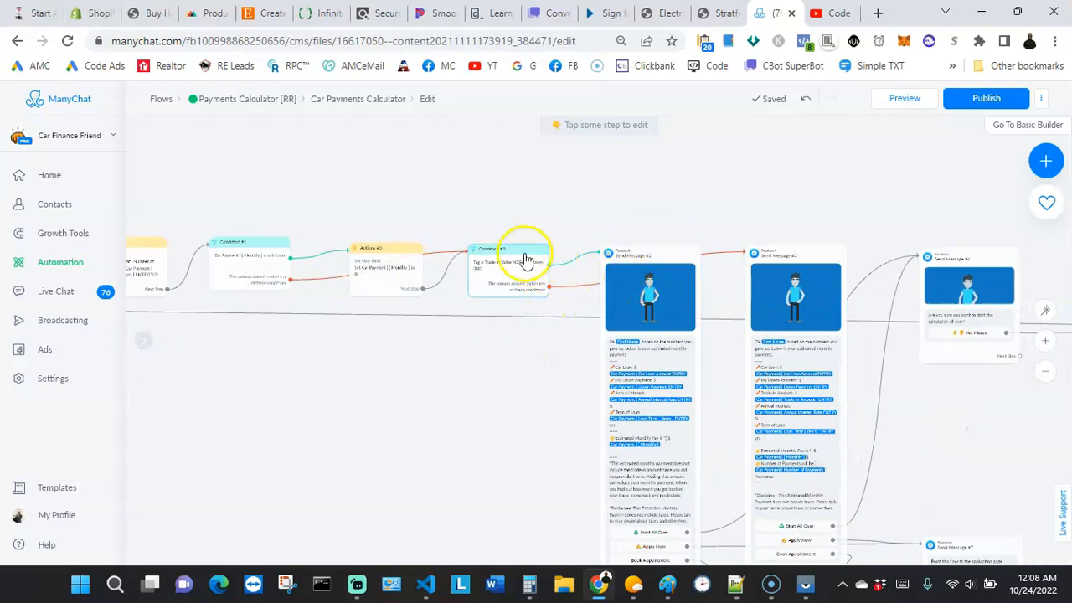
scroll(526, 259, "up", 4)
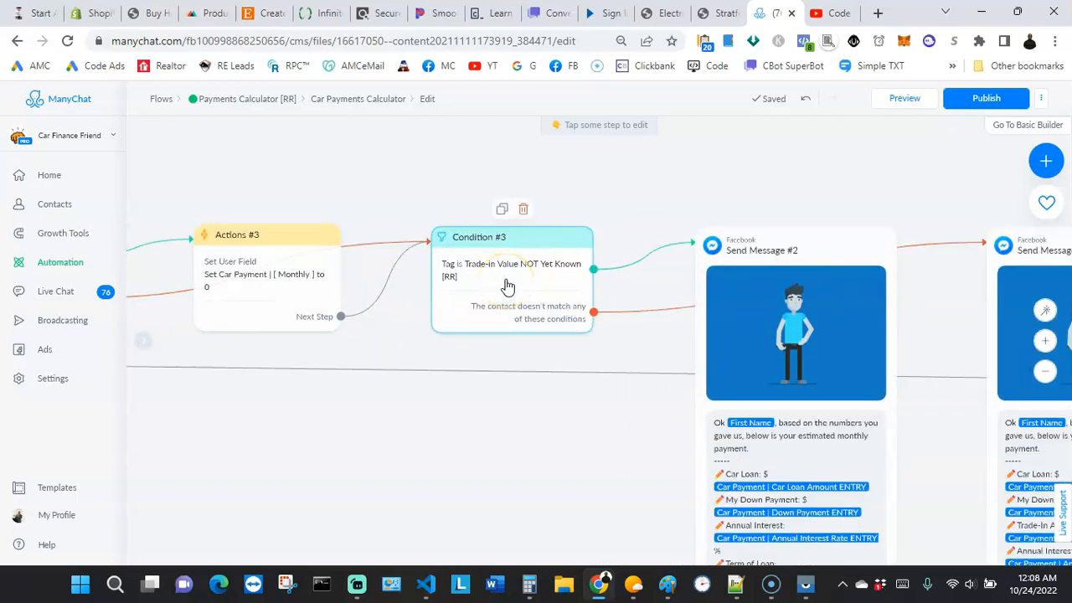
scroll(536, 286, "down", 3)
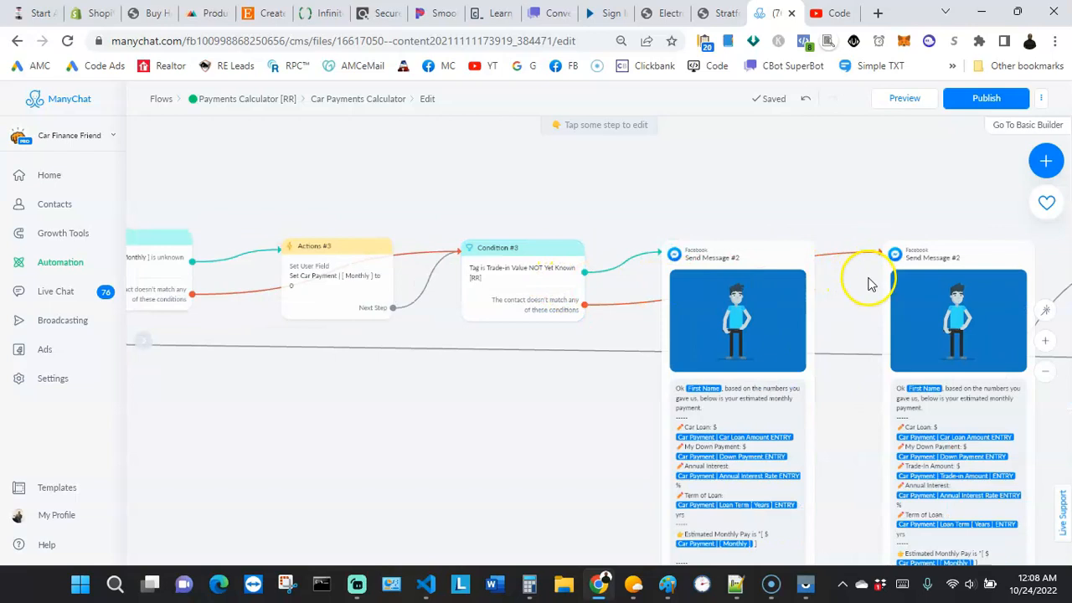
left_click_drag(866, 280, 701, 297)
left_click_drag(437, 390, 533, 359)
left_click_drag(569, 424, 402, 378)
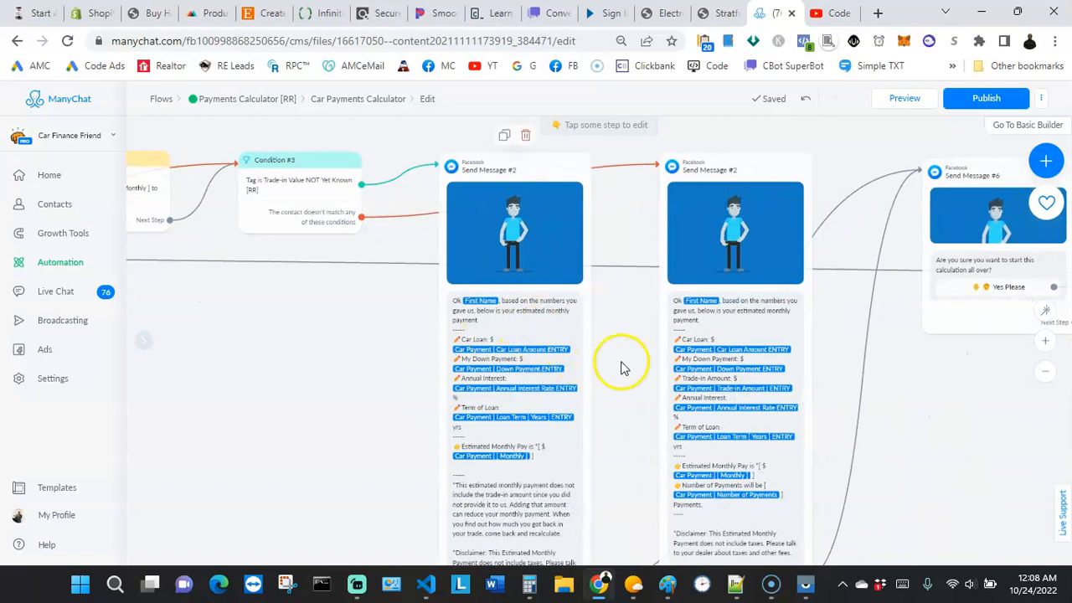
scroll(574, 358, "down", 1)
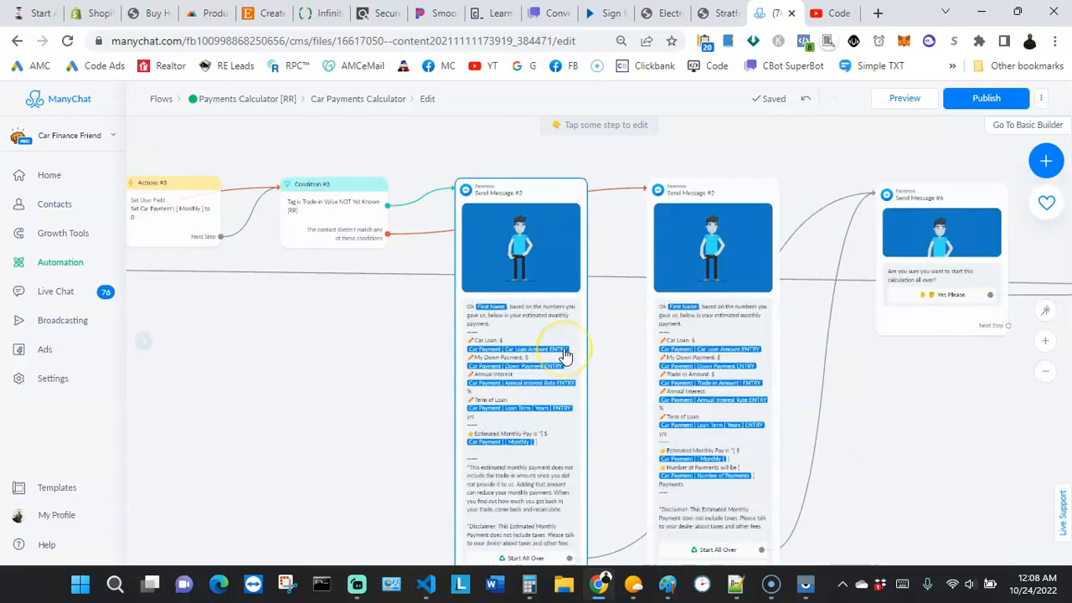
Step: Open the estimated payment message without a trade-in amount and read its full text, including the trade-in note and disclaimer
scroll(565, 355, "up", 3)
scroll(627, 370, "down", 3)
left_click(641, 335)
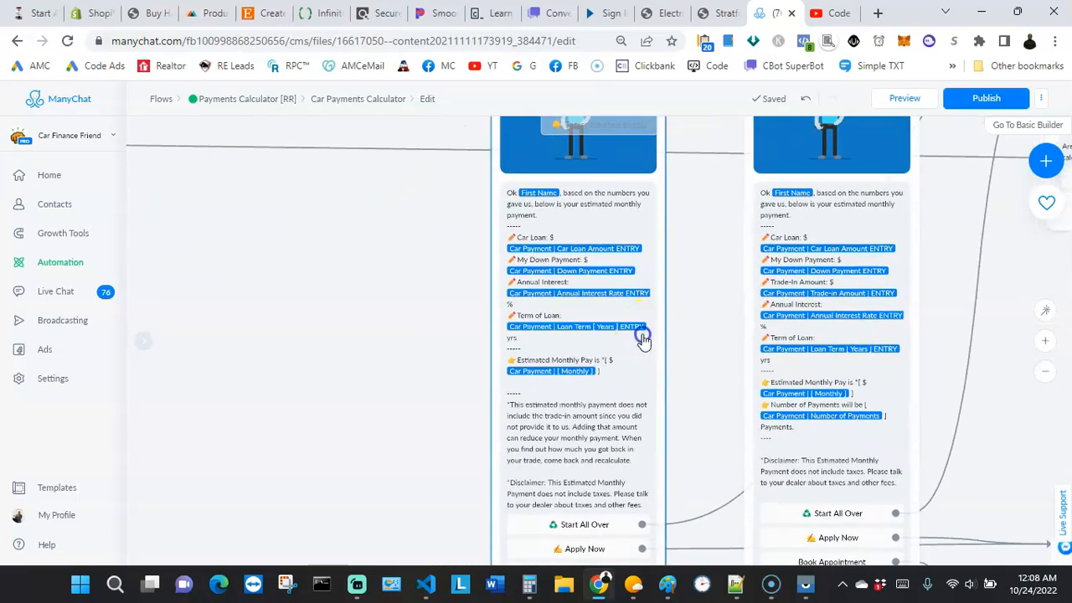
scroll(274, 325, "down", 1)
scroll(272, 330, "up", 2)
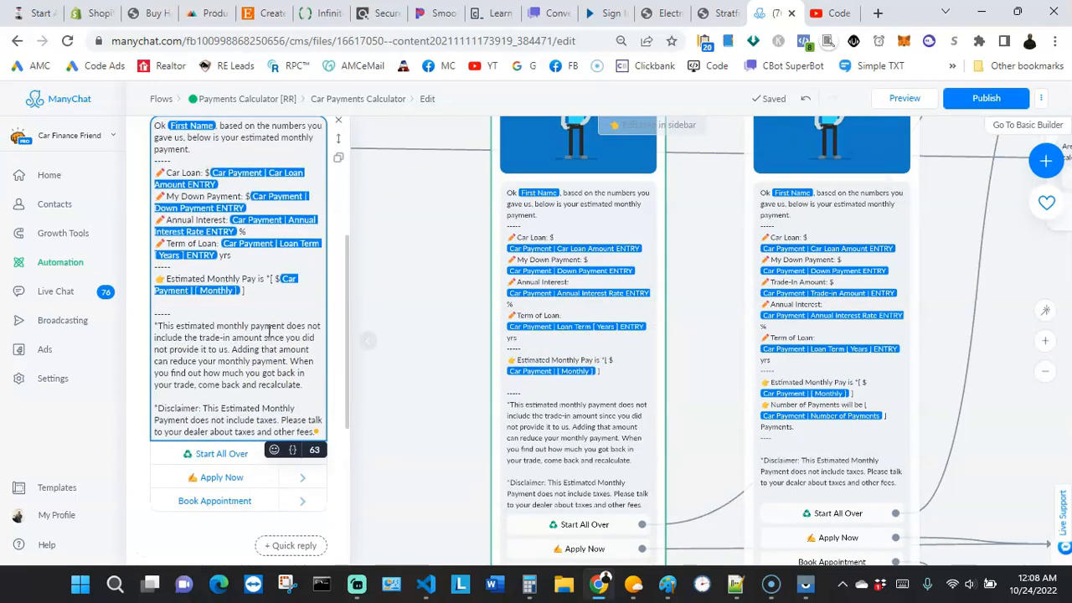
scroll(269, 332, "up", 1)
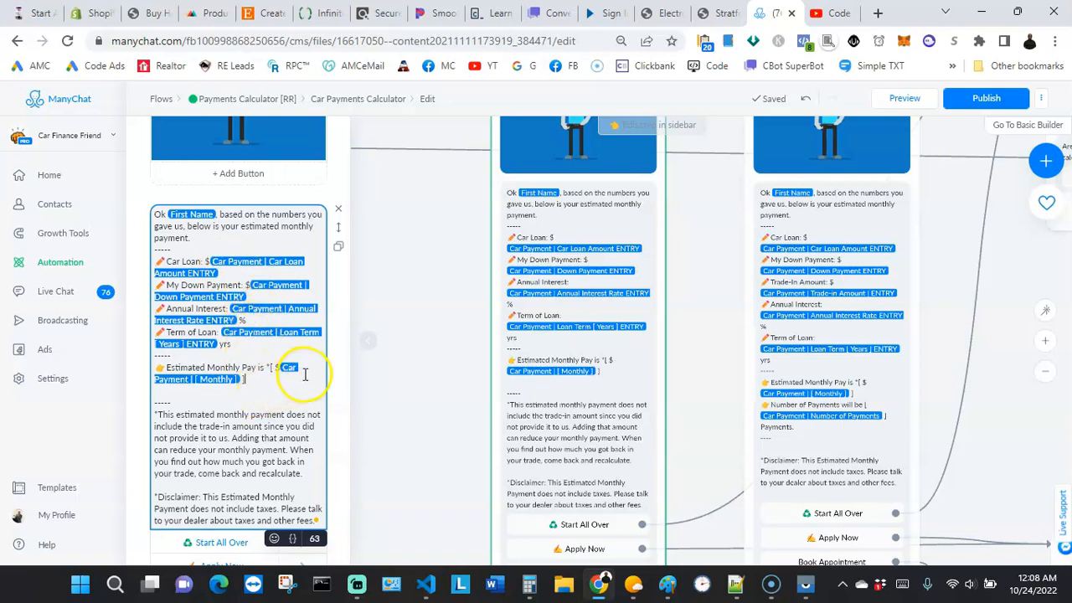
Step: Open the estimated payment message that includes the trade-in amount, review its payment fields, and close the message editor
left_click(796, 374)
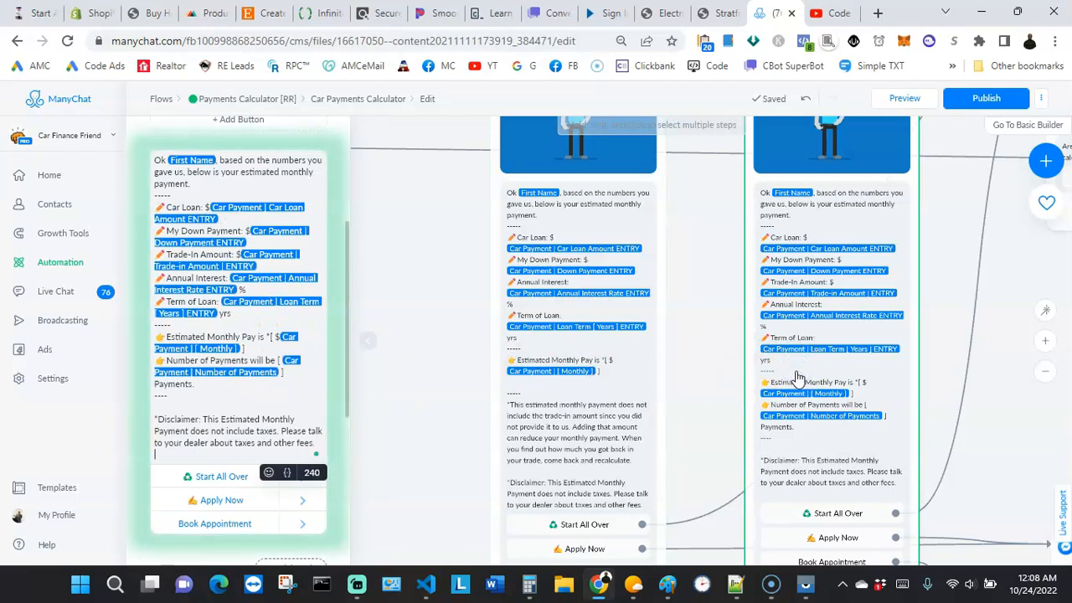
left_click(263, 390)
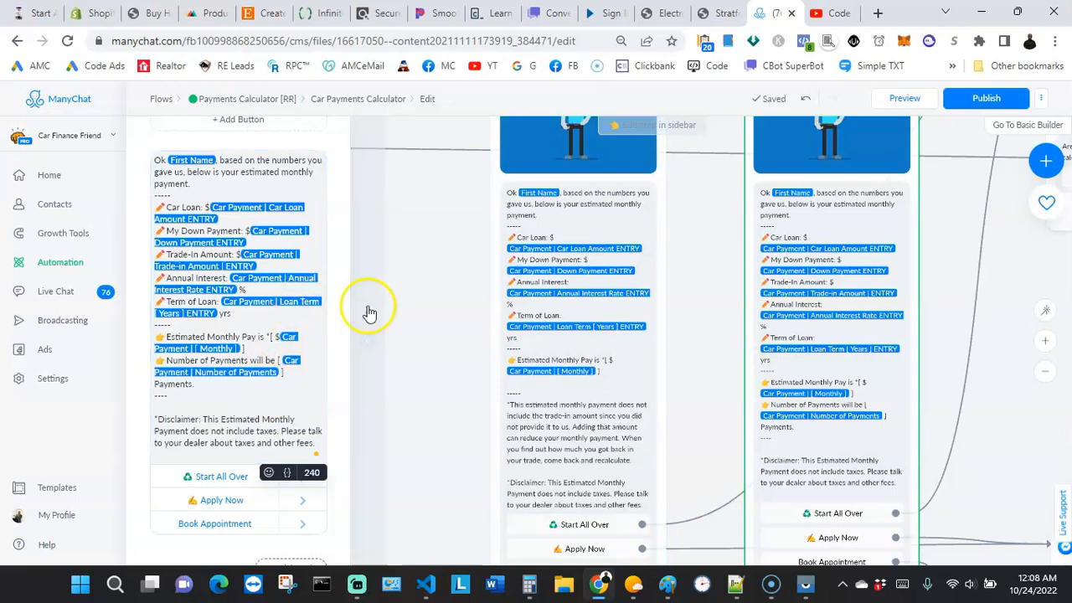
left_click(458, 342)
Step: Review the whole flow from the estimated payment messages back to the starting step, and forward again to the calculation functions
scroll(498, 342, "down", 1)
scroll(499, 342, "down", 2)
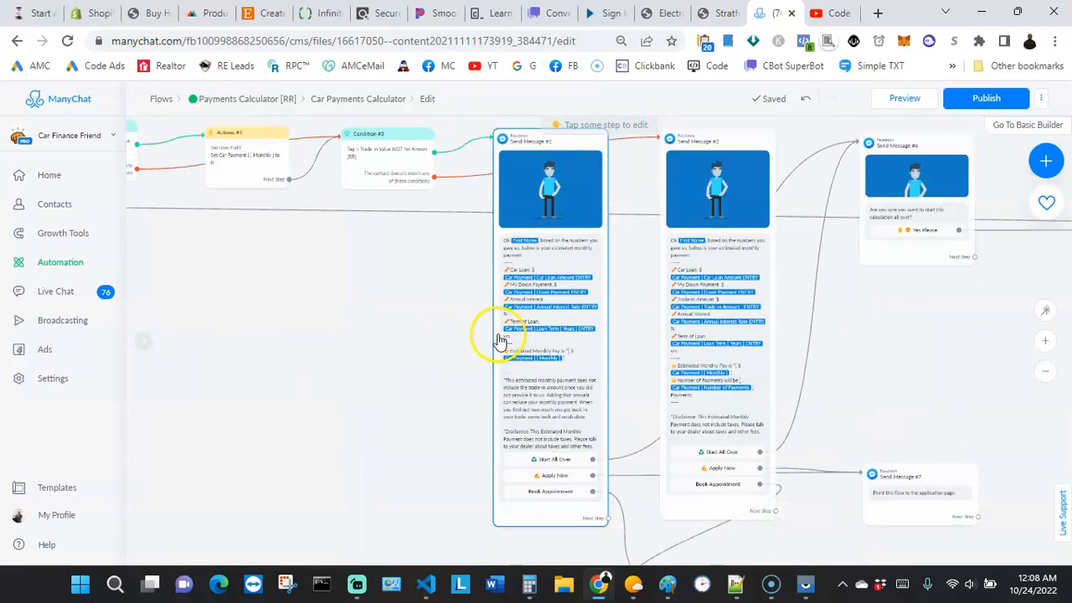
left_click_drag(332, 310, 581, 318)
scroll(502, 306, "down", 1)
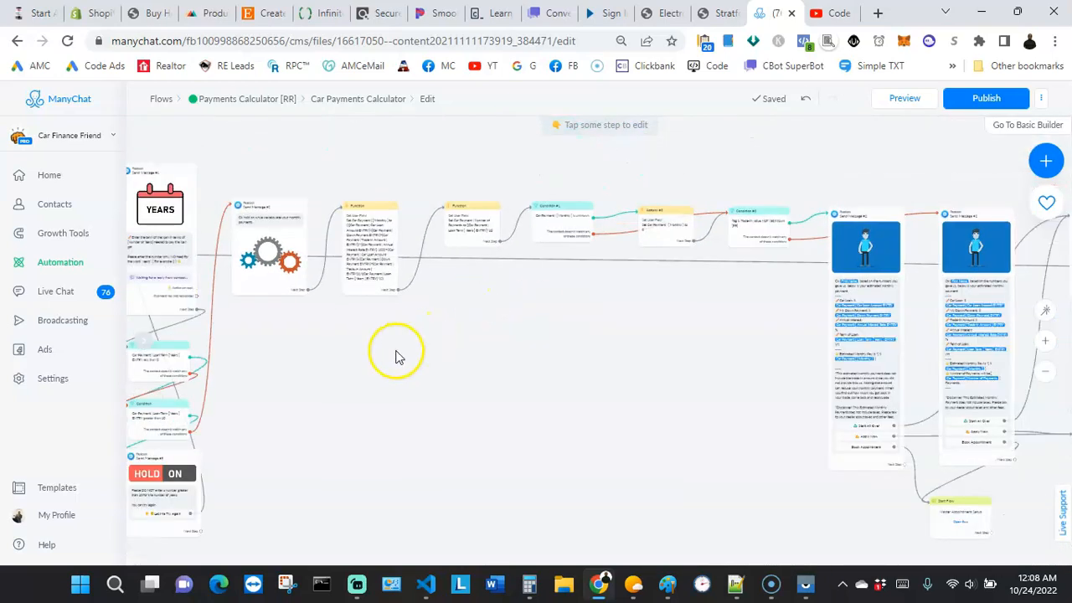
left_click_drag(396, 354, 531, 359)
scroll(511, 351, "down", 1)
left_click_drag(467, 377, 586, 344)
left_click_drag(234, 357, 493, 349)
scroll(488, 352, "down", 1)
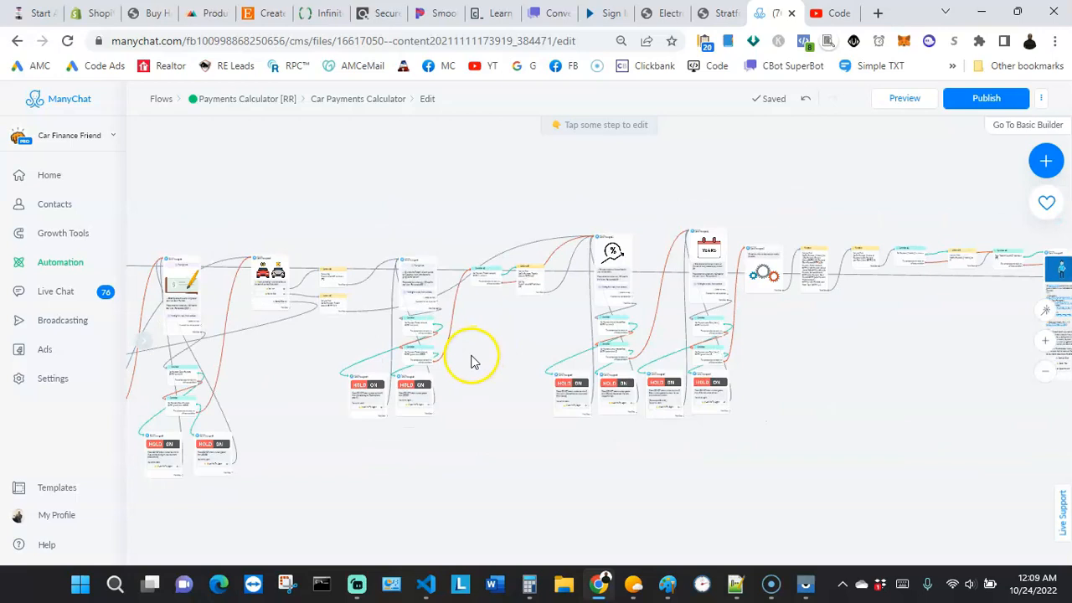
left_click_drag(285, 354, 416, 347)
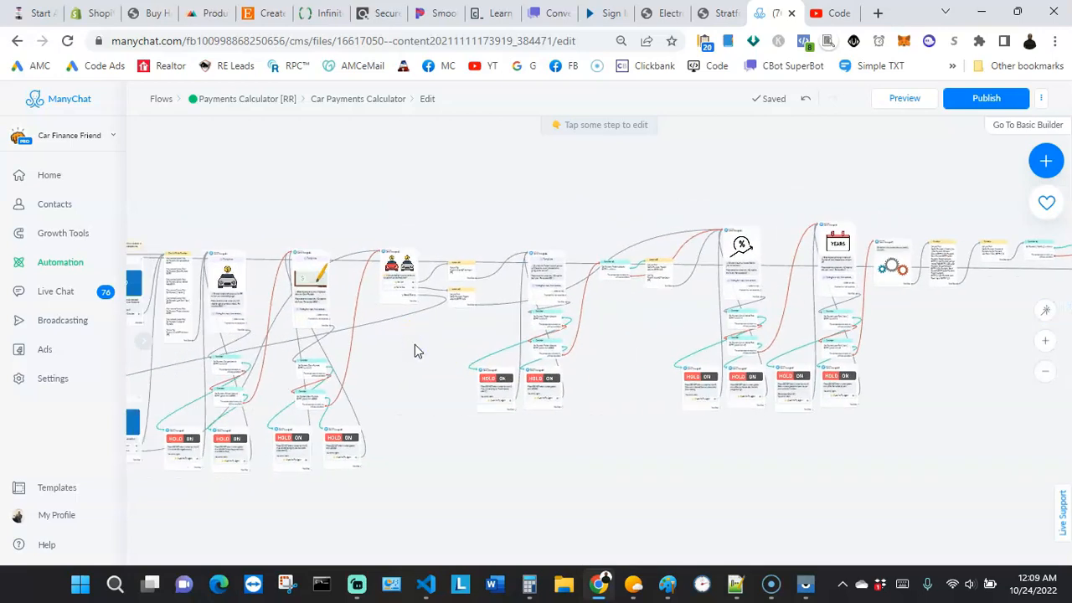
left_click_drag(383, 359, 486, 341)
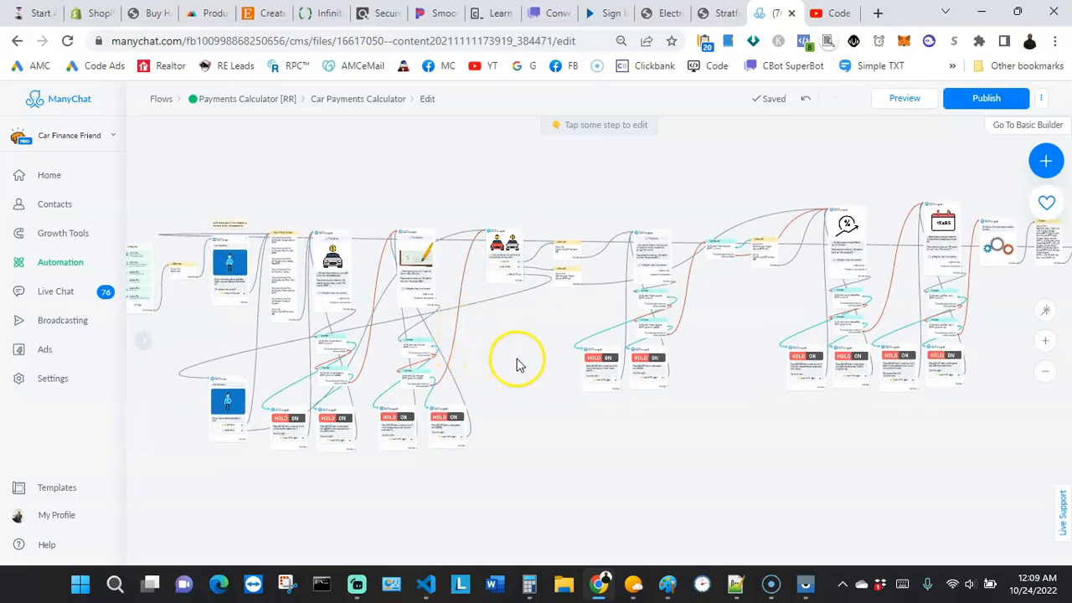
left_click_drag(513, 361, 566, 358)
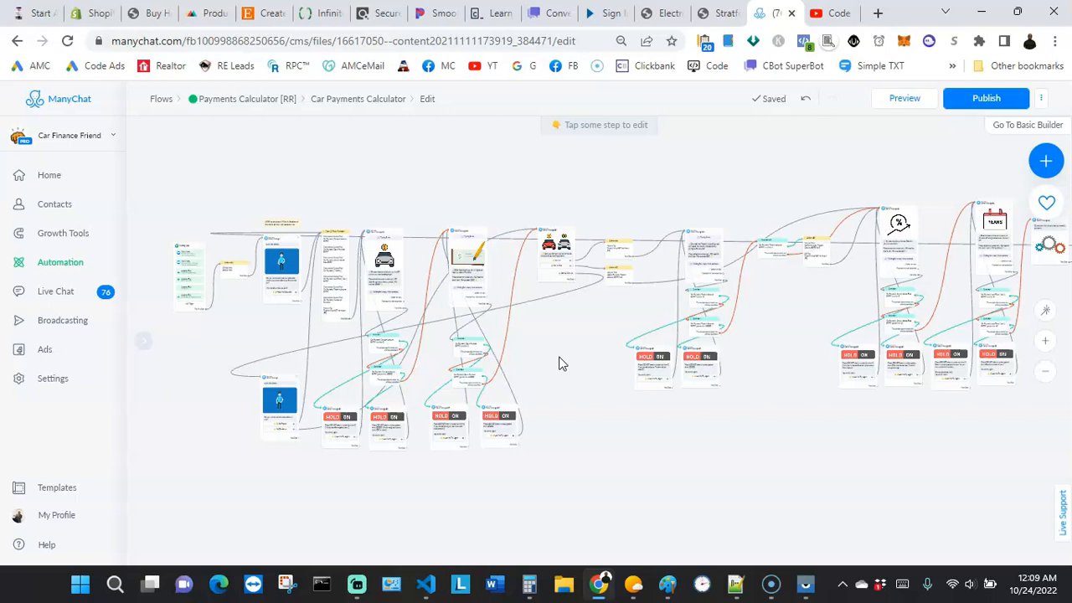
left_click_drag(567, 342, 528, 342)
left_click(527, 346)
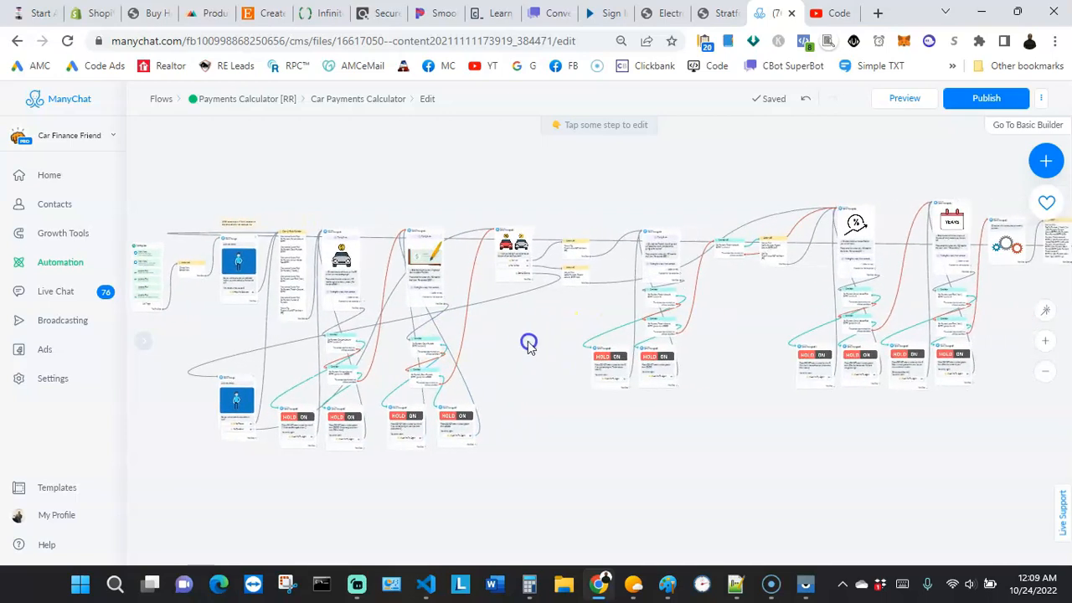
left_click_drag(710, 341, 625, 335)
left_click(612, 331)
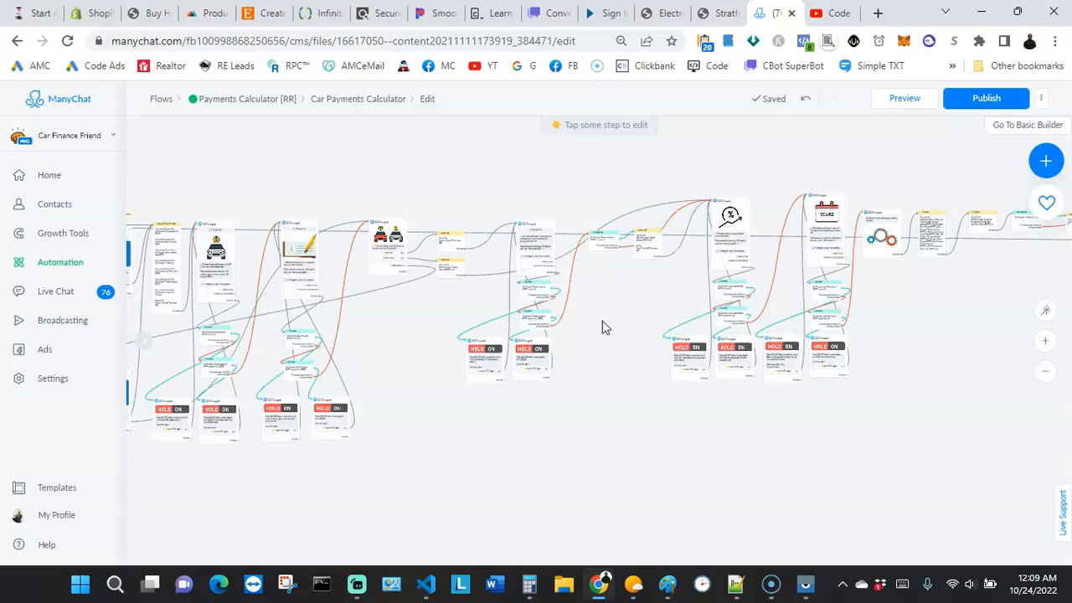
left_click_drag(916, 309, 845, 299)
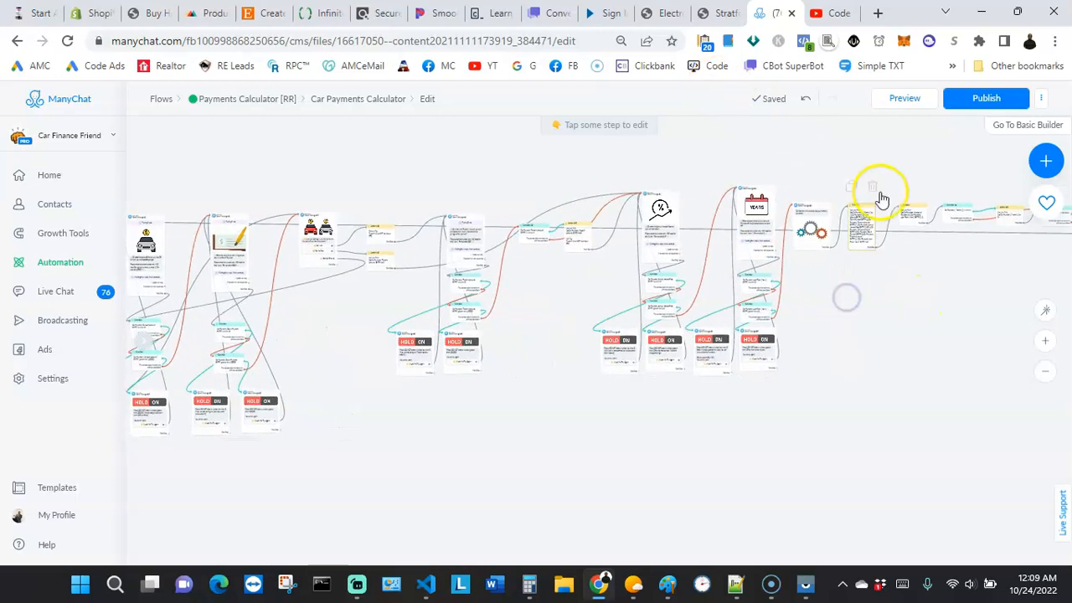
Step: Switch to the Car Finance Friend chat on the mirrored phone and send 1500 as the down payment
left_click(805, 583)
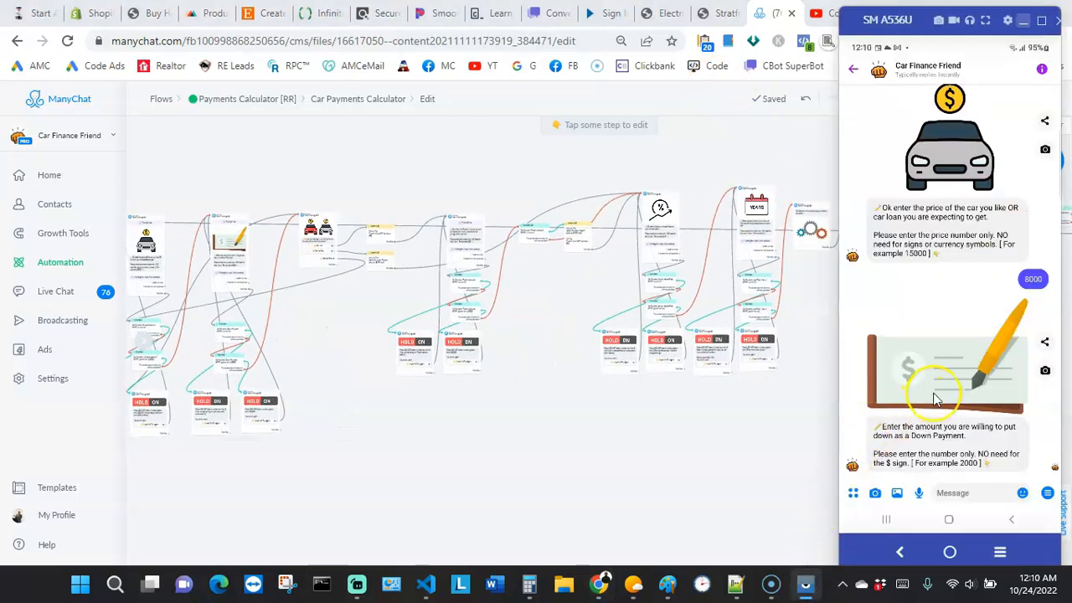
left_click(952, 493)
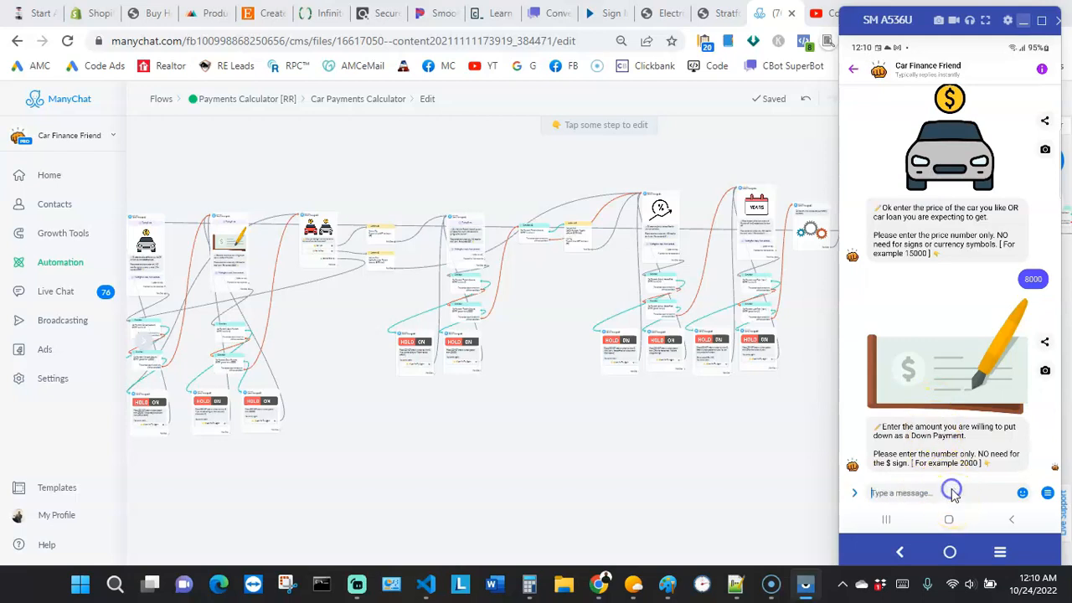
left_click(737, 406)
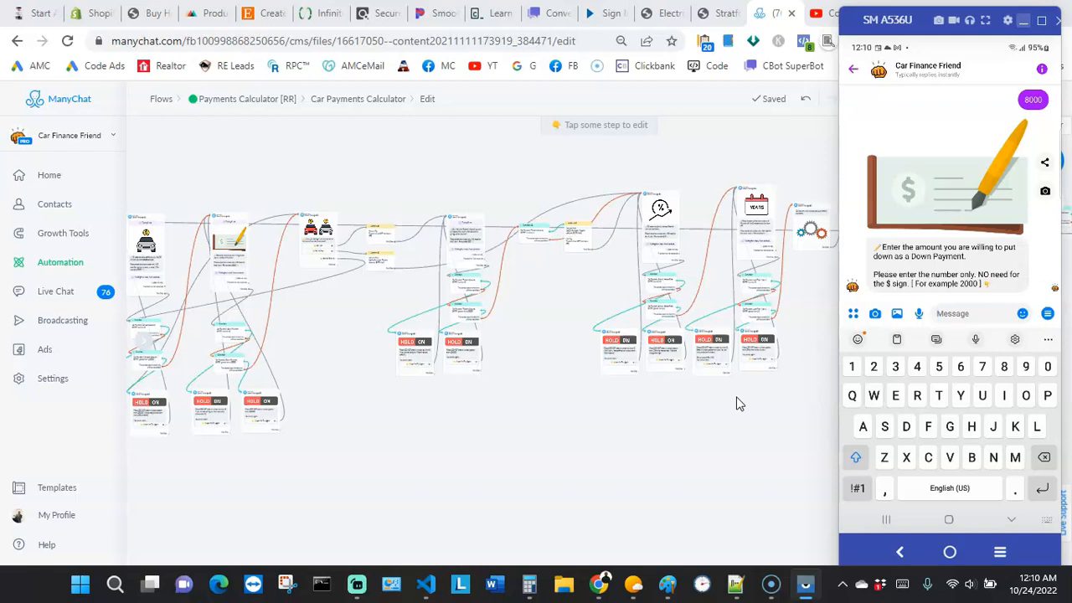
type("15000")
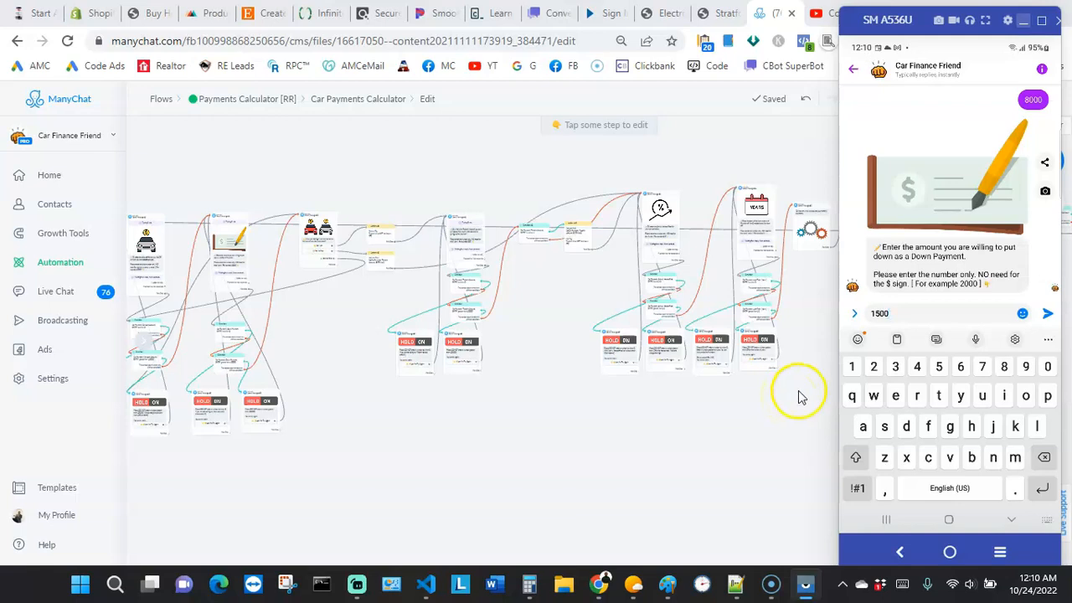
left_click(1047, 313)
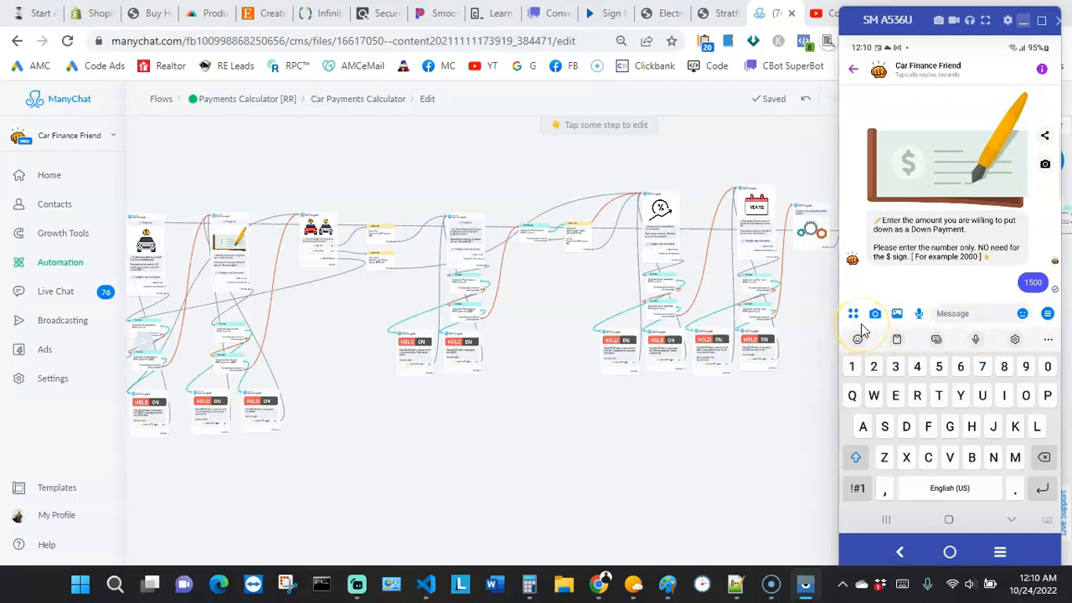
left_click(860, 323)
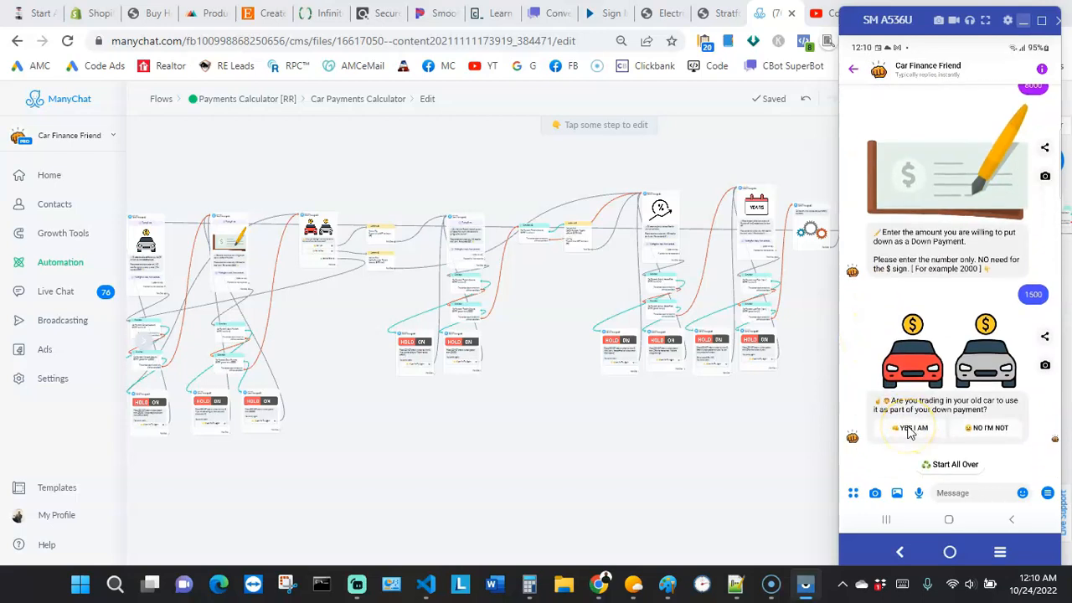
Step: Answer the trade-in question with Yes I am and send 1000 as the old car's trade-in value
left_click(910, 428)
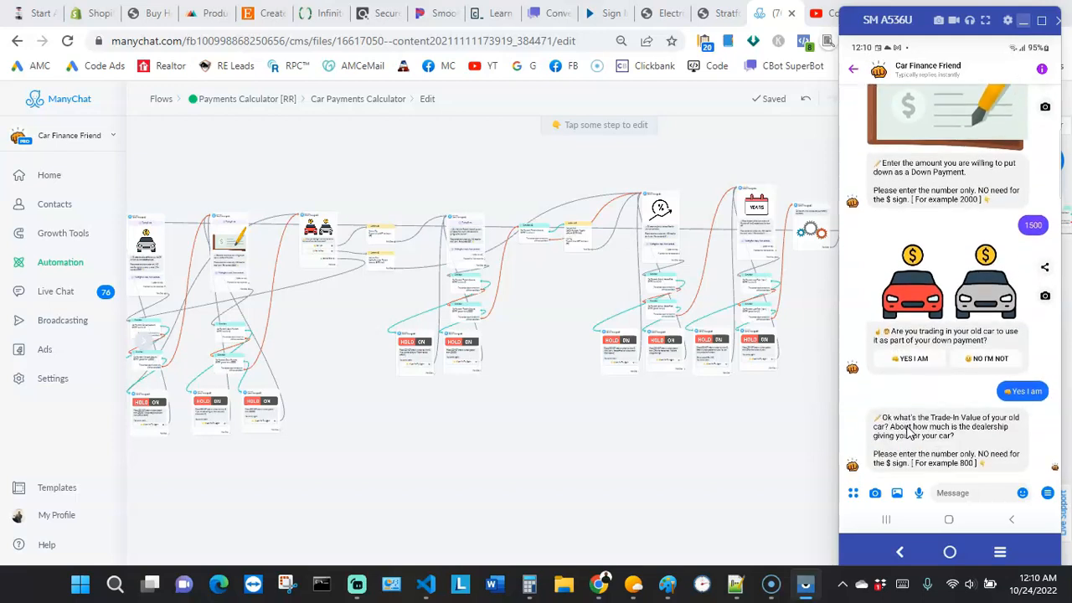
left_click(952, 492)
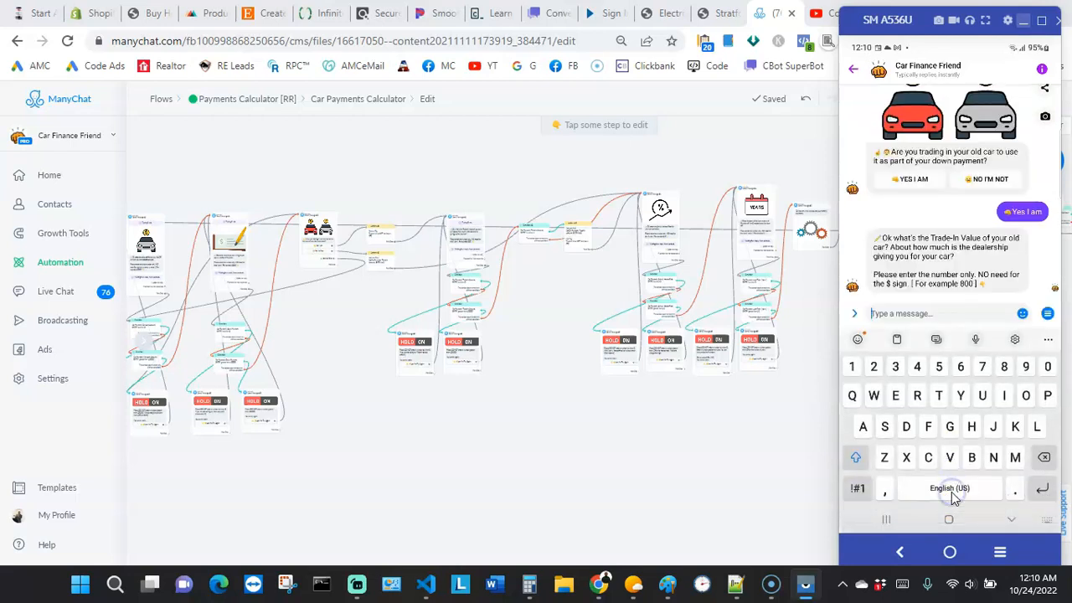
type("1000")
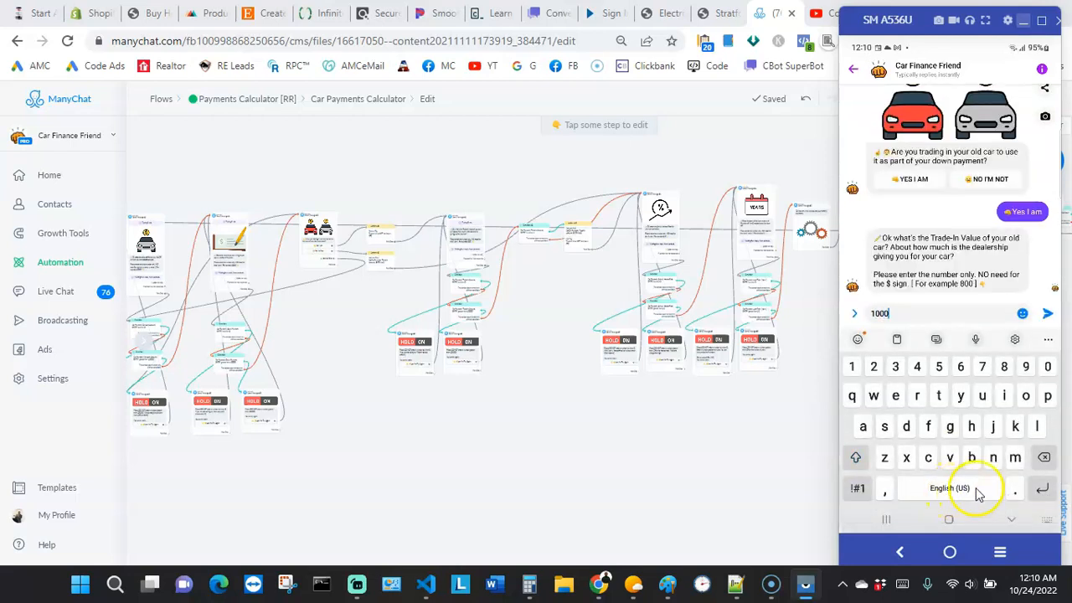
left_click(1047, 313)
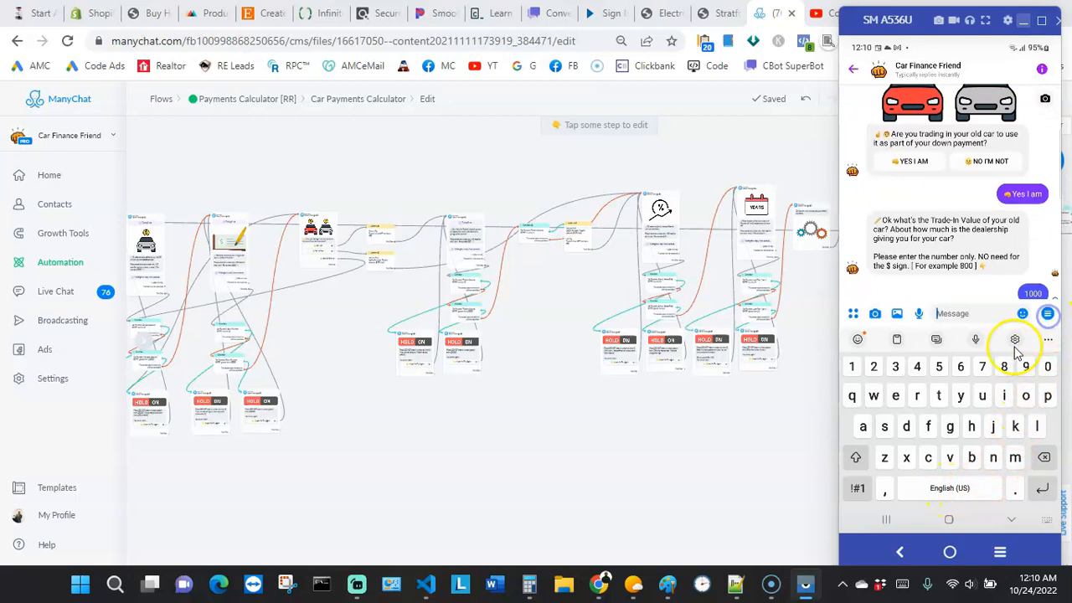
right_click(887, 391)
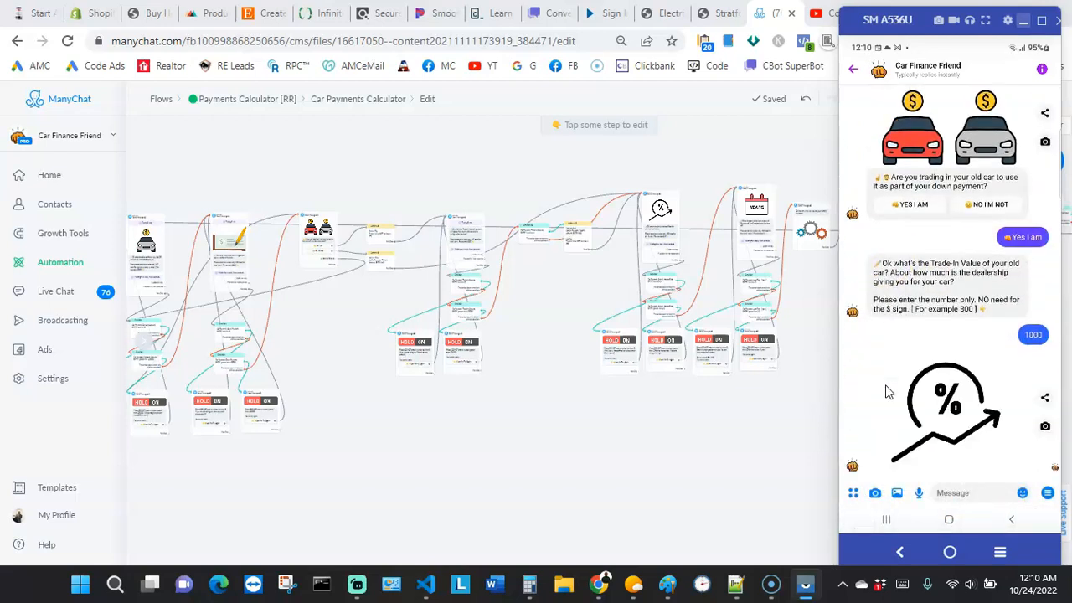
Step: Send 5 as the annual interest rate and 2 as the loan term in years
left_click(949, 492)
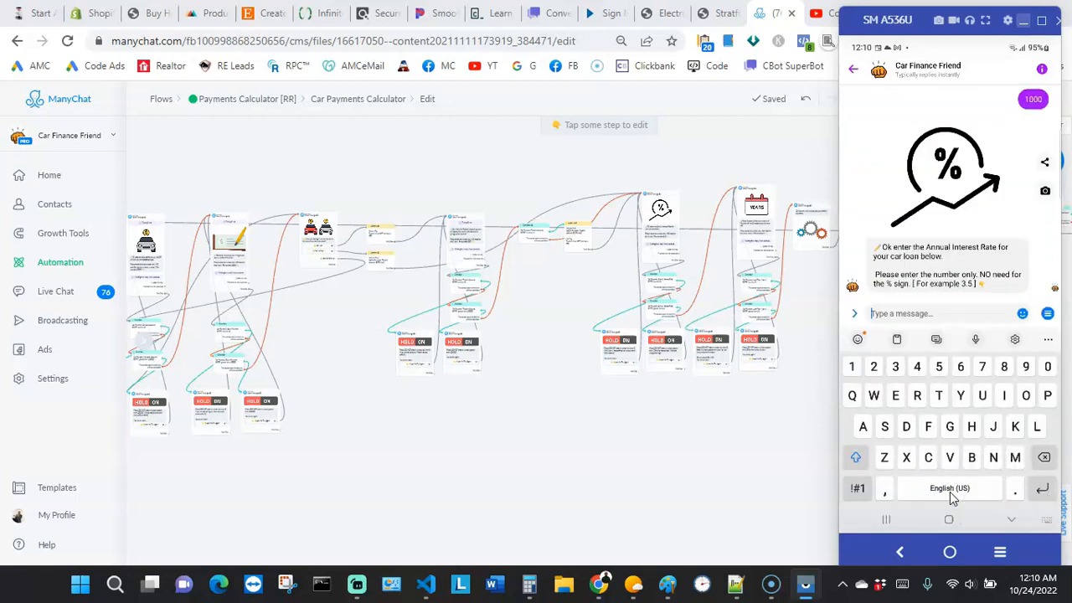
type("5")
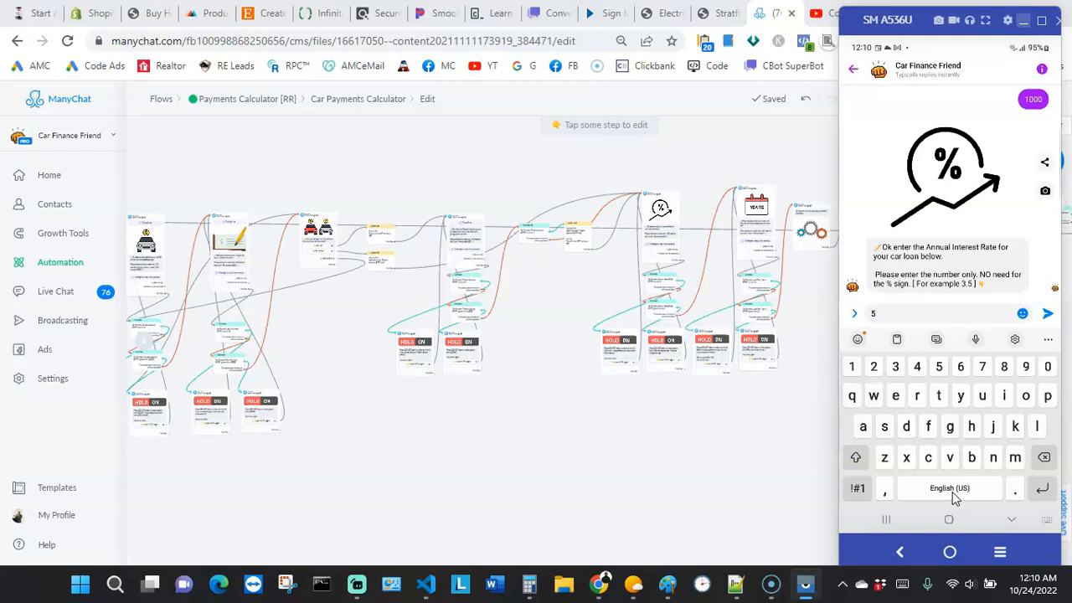
left_click(1045, 314)
right_click(928, 414)
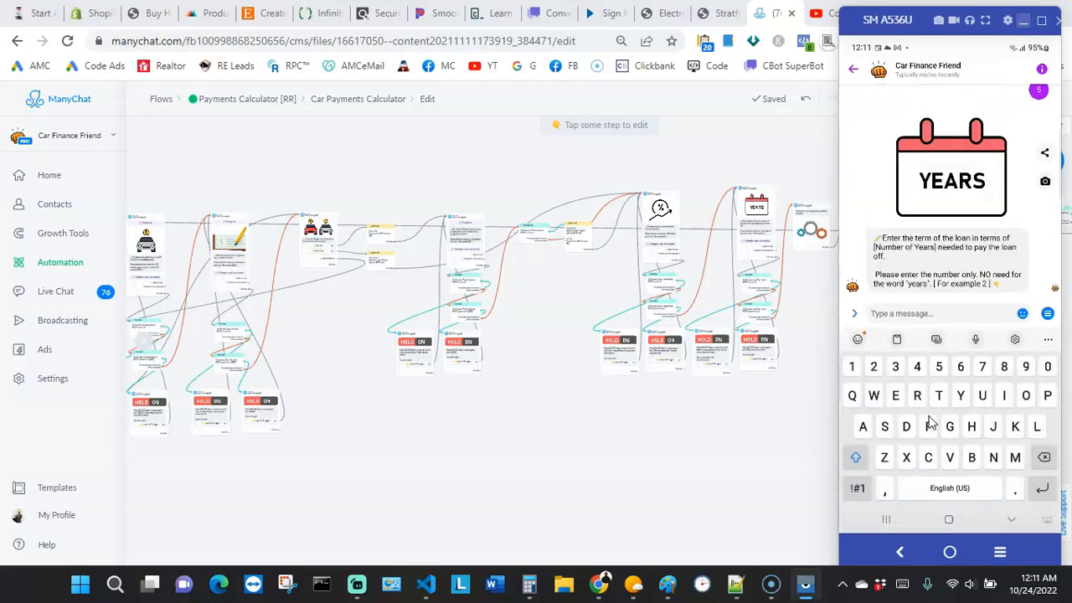
type("2")
key("Return")
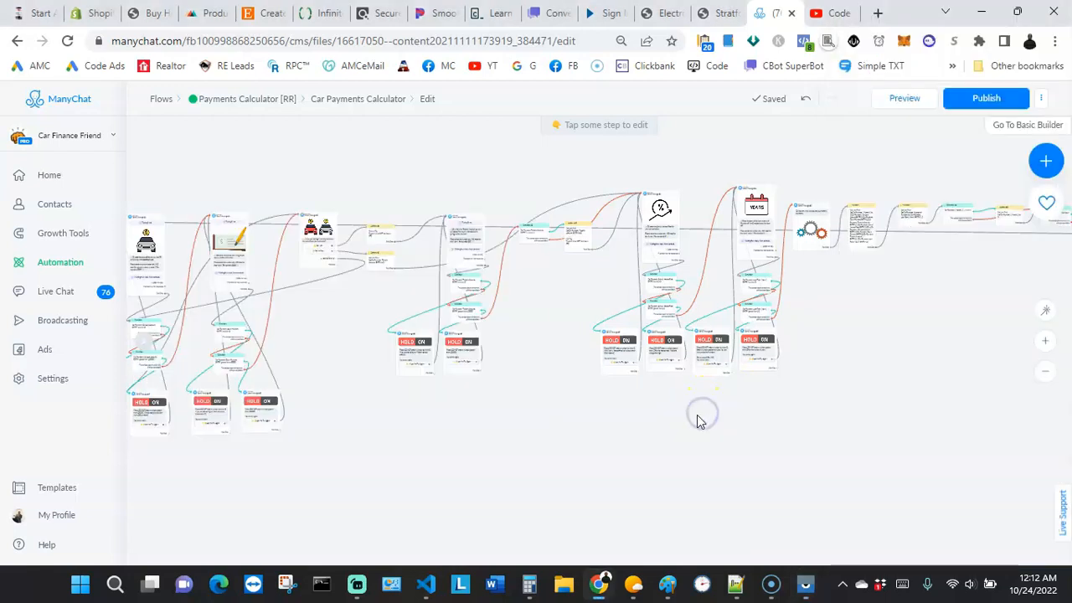
left_click_drag(590, 433, 725, 435)
left_click_drag(445, 457, 516, 470)
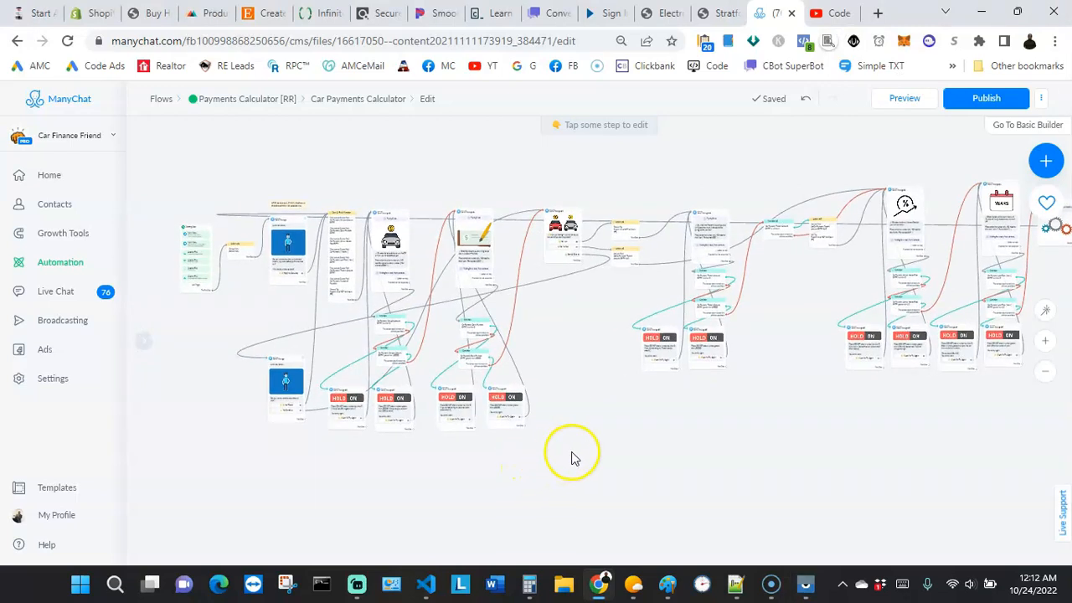
left_click_drag(610, 443, 569, 449)
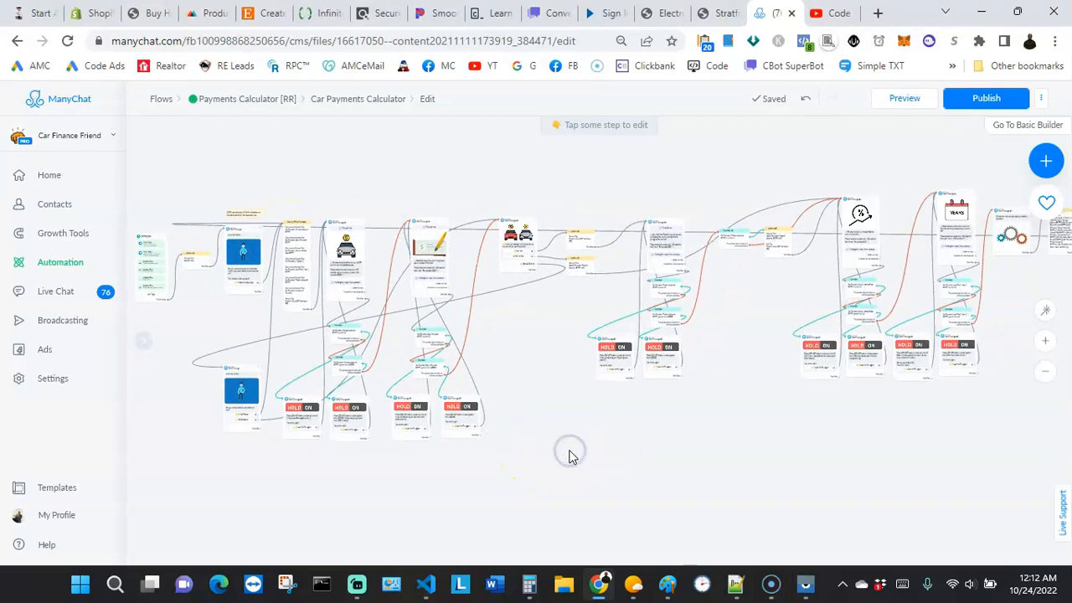